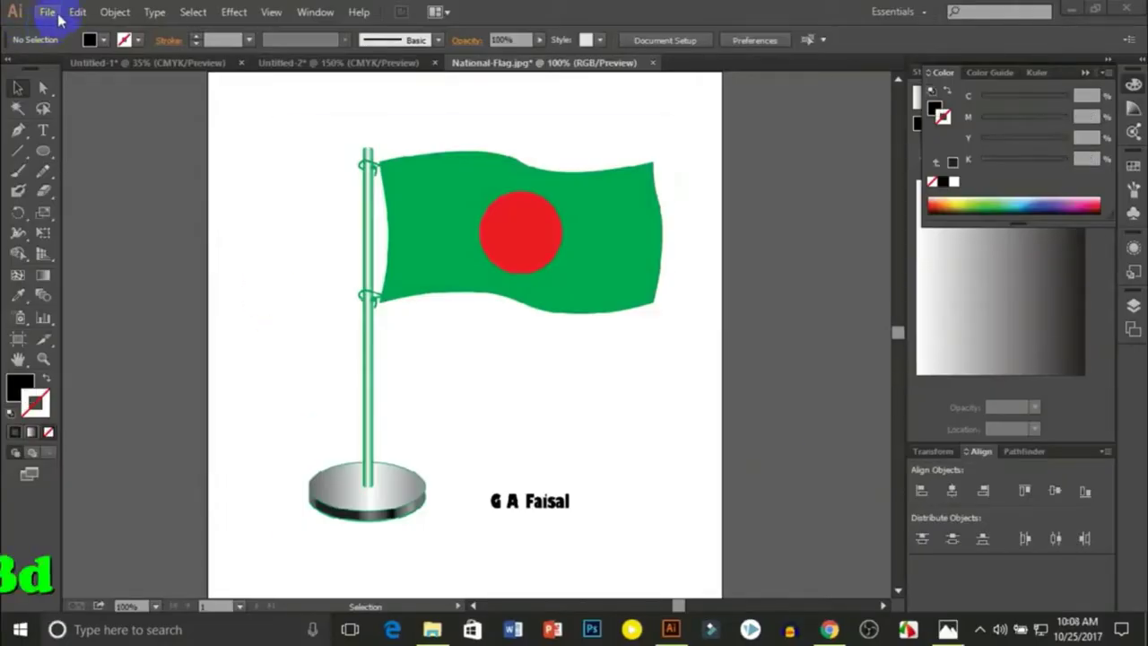
Create a Letter-size Print-profile document named National Flag, measured in points.
click(54, 15)
click(35, 30)
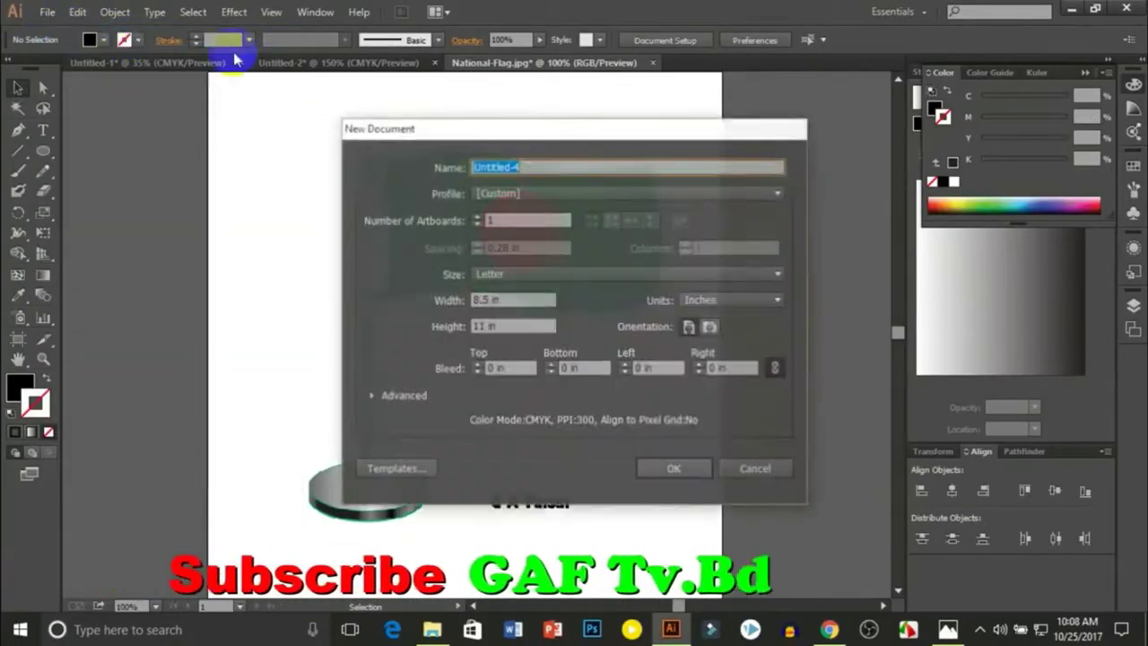
key(BackSpace)
text(National Flag)
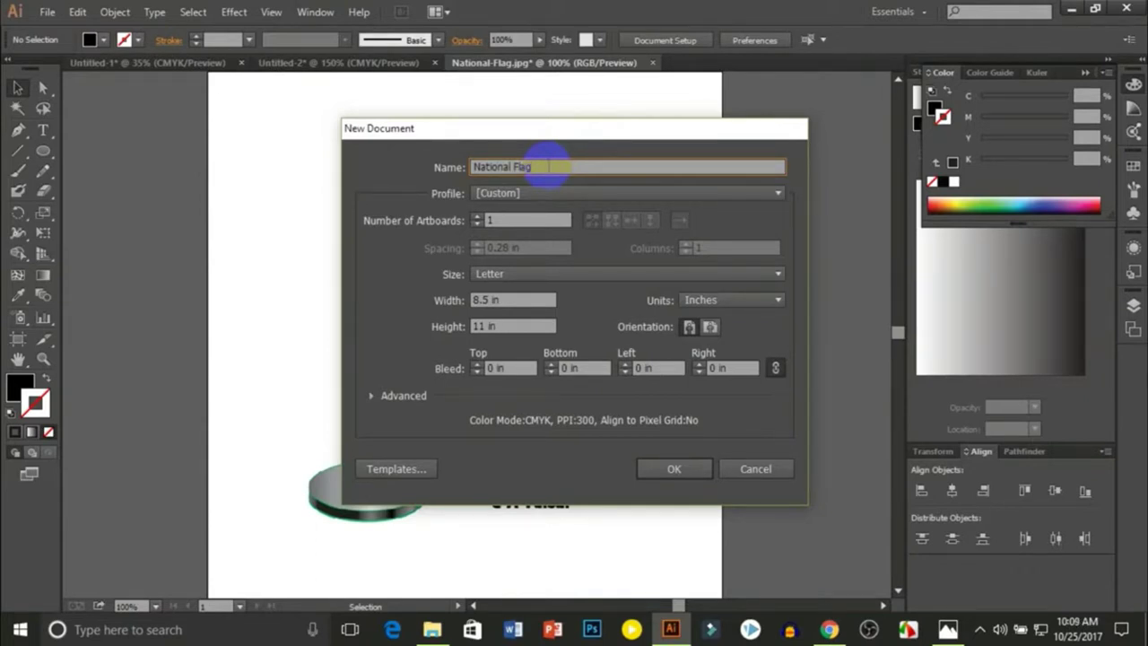
click(775, 303)
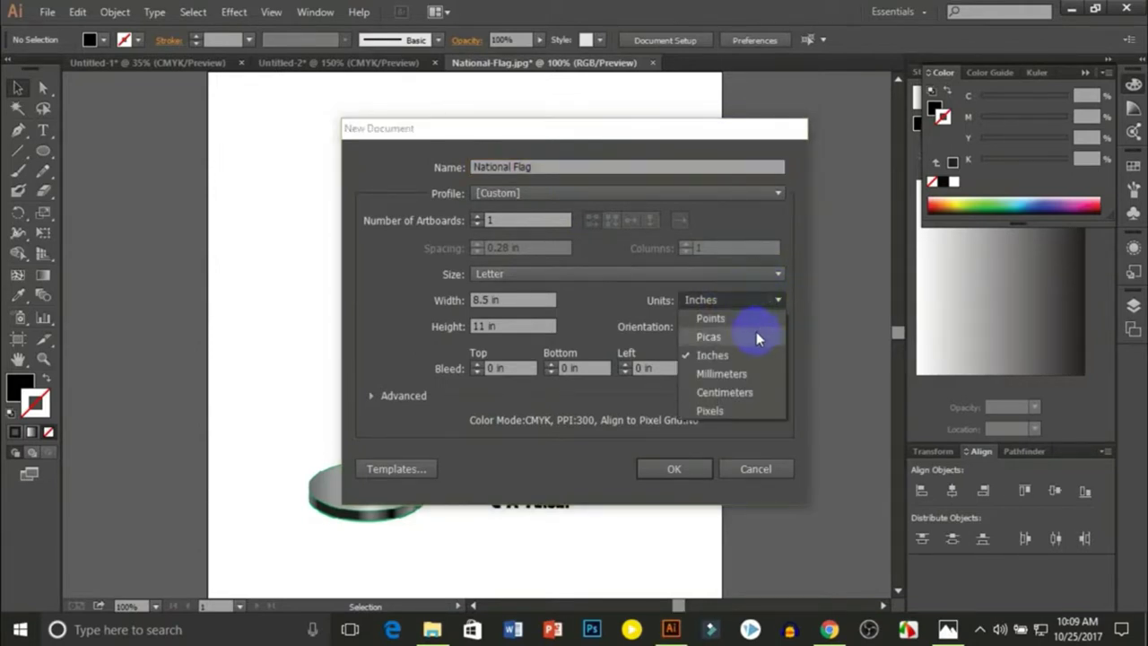
click(711, 319)
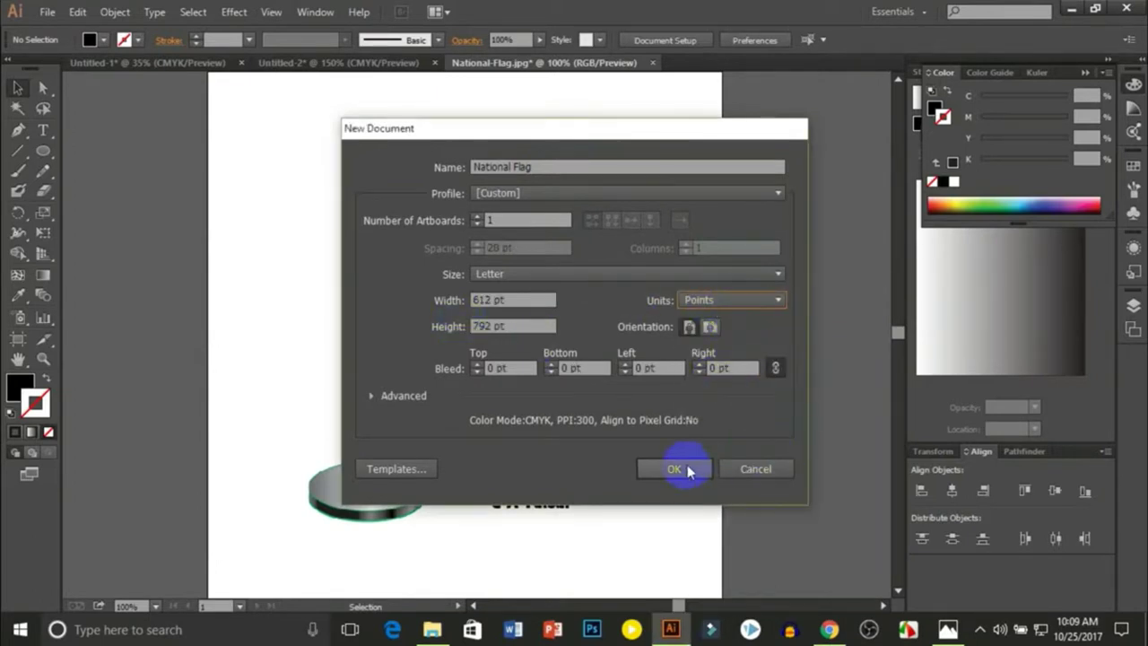
click(761, 190)
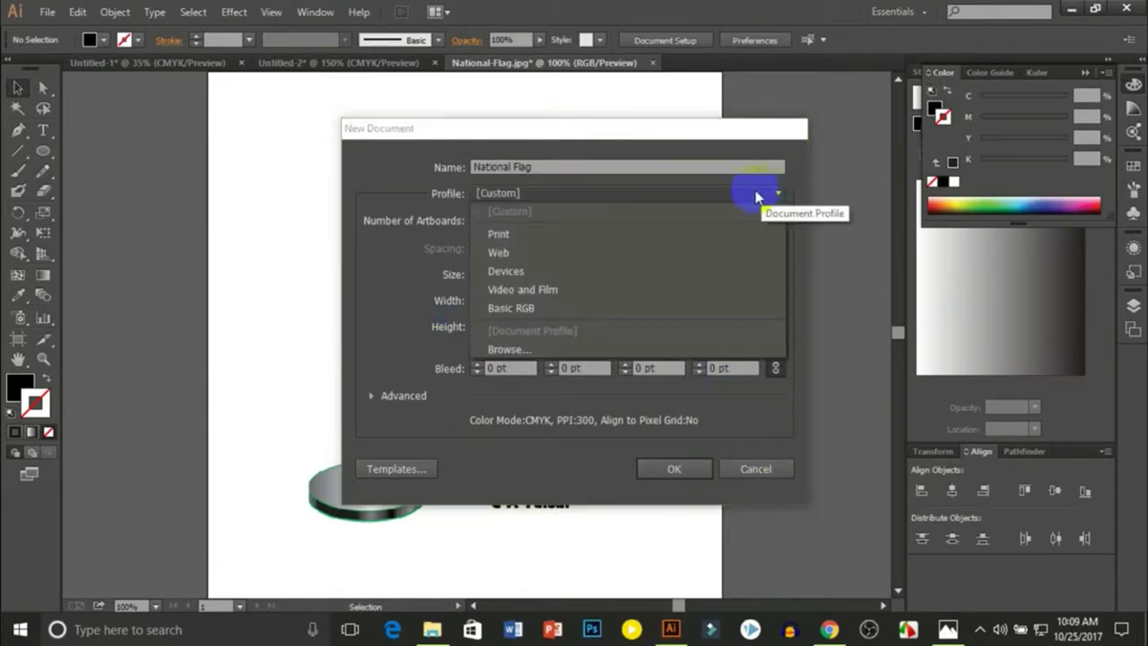
click(564, 235)
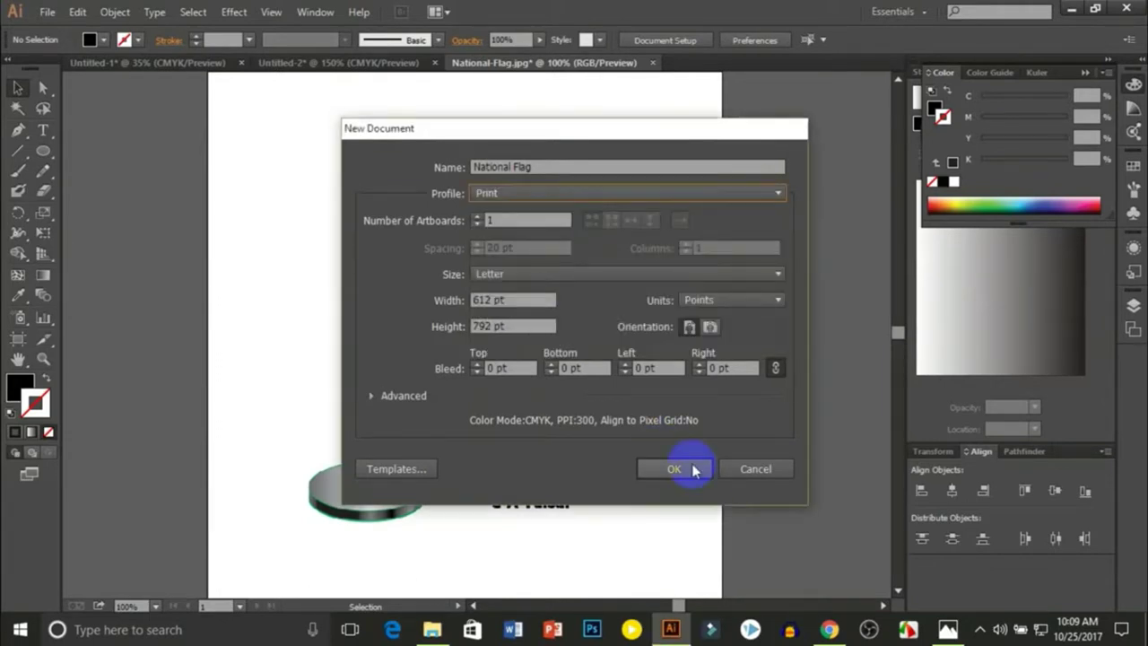
click(674, 469)
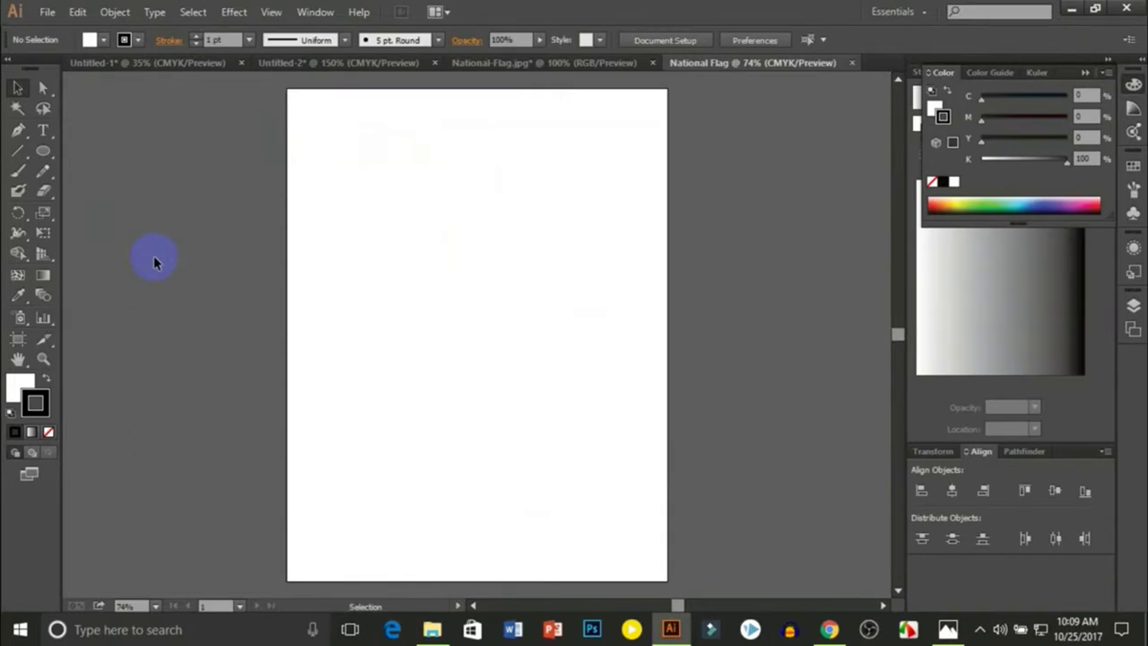
Zoom the empty artboard to 150% and reveal the hidden shape tools.
key(ctrl+plus)
key(ctrl+plus)
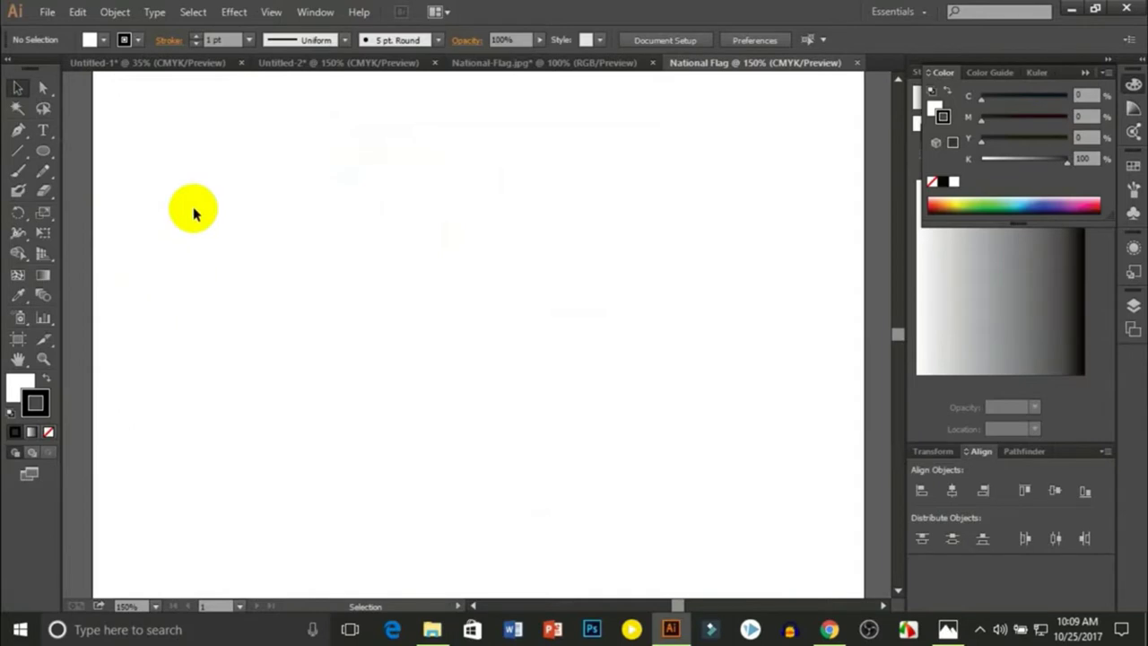
scroll(404, 287, up, 3)
scroll(547, 298, down, 2)
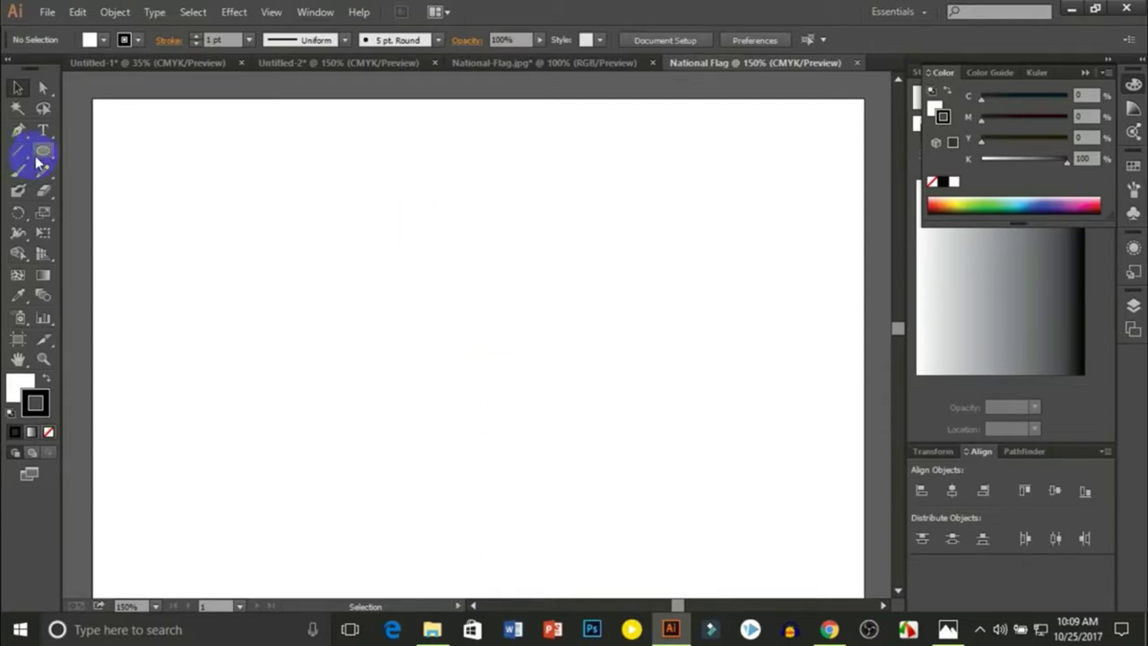
drag(42, 151, 113, 160)
Create a 10 pt × 6 pt rectangle with the Rectangle tool.
click(113, 160)
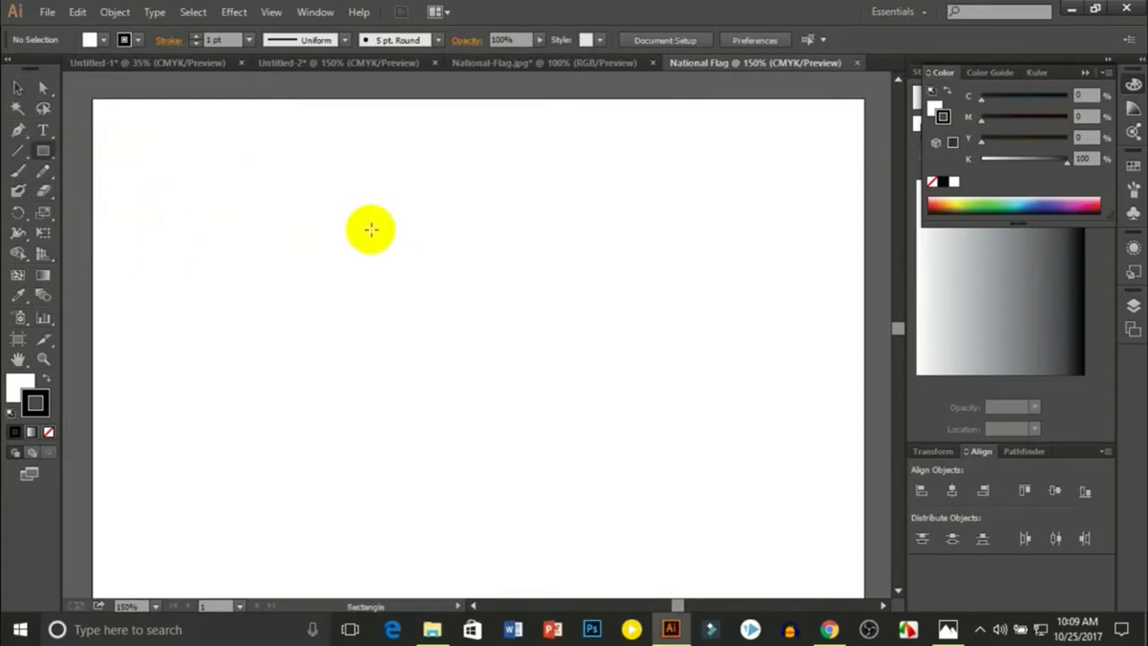
click(43, 151)
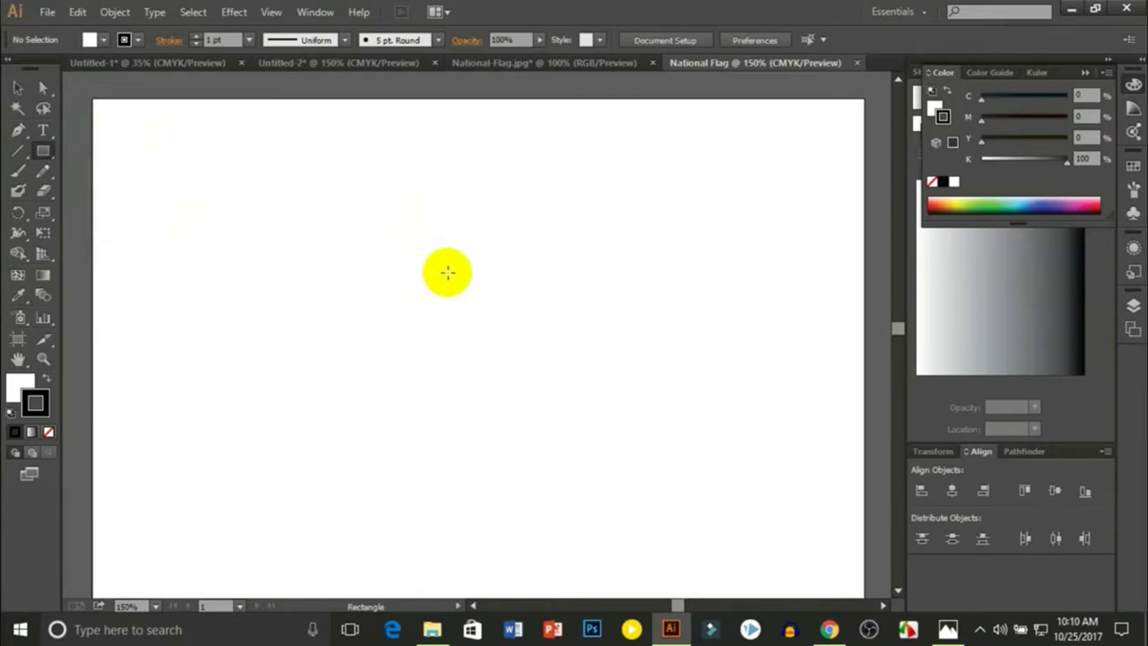
click(448, 271)
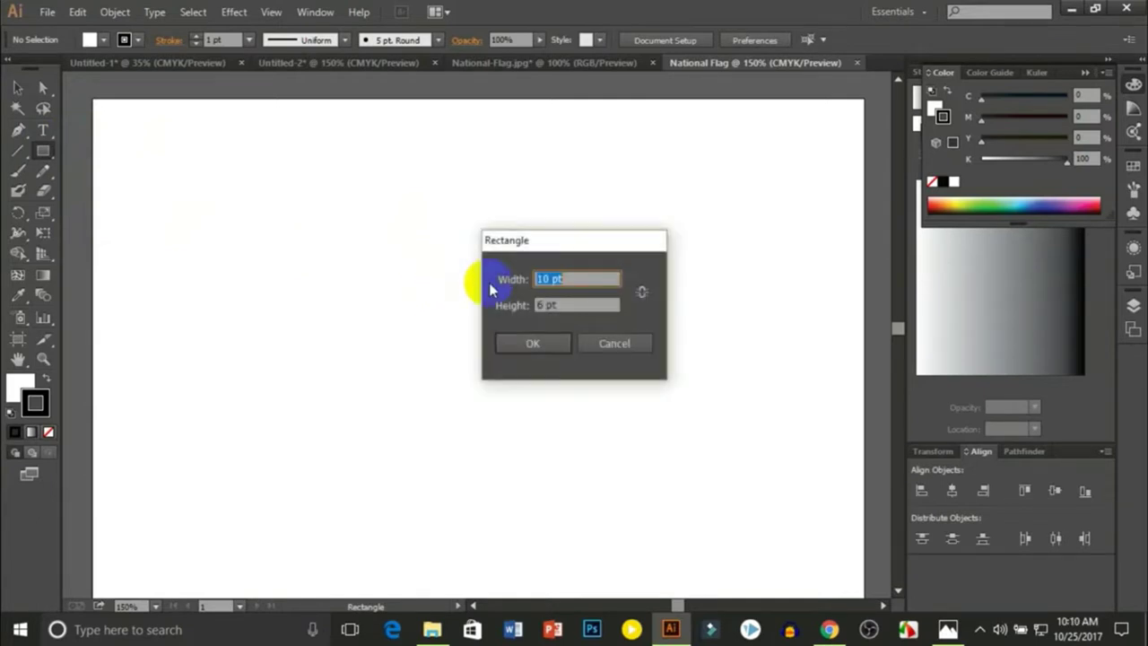
click(552, 305)
click(548, 287)
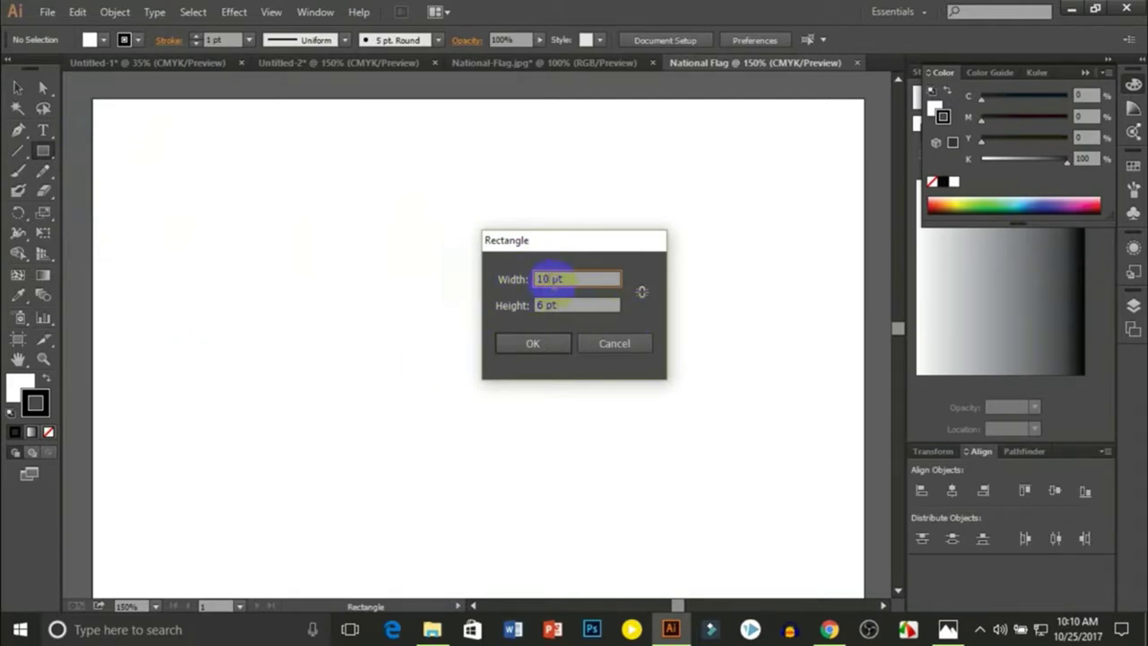
click(548, 305)
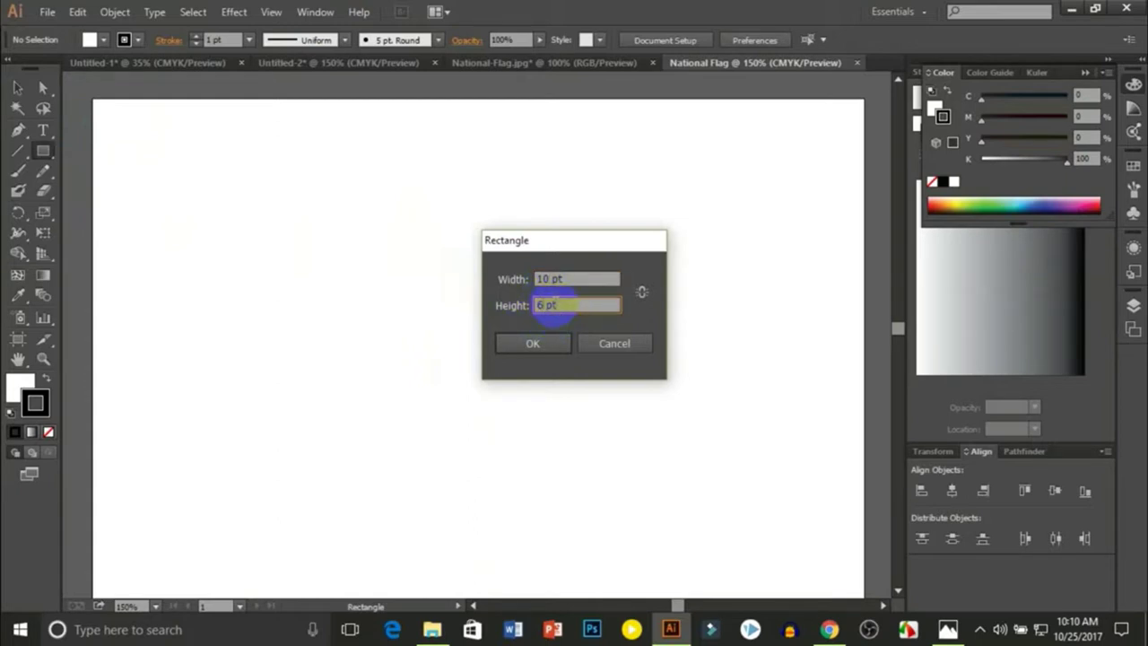
click(542, 347)
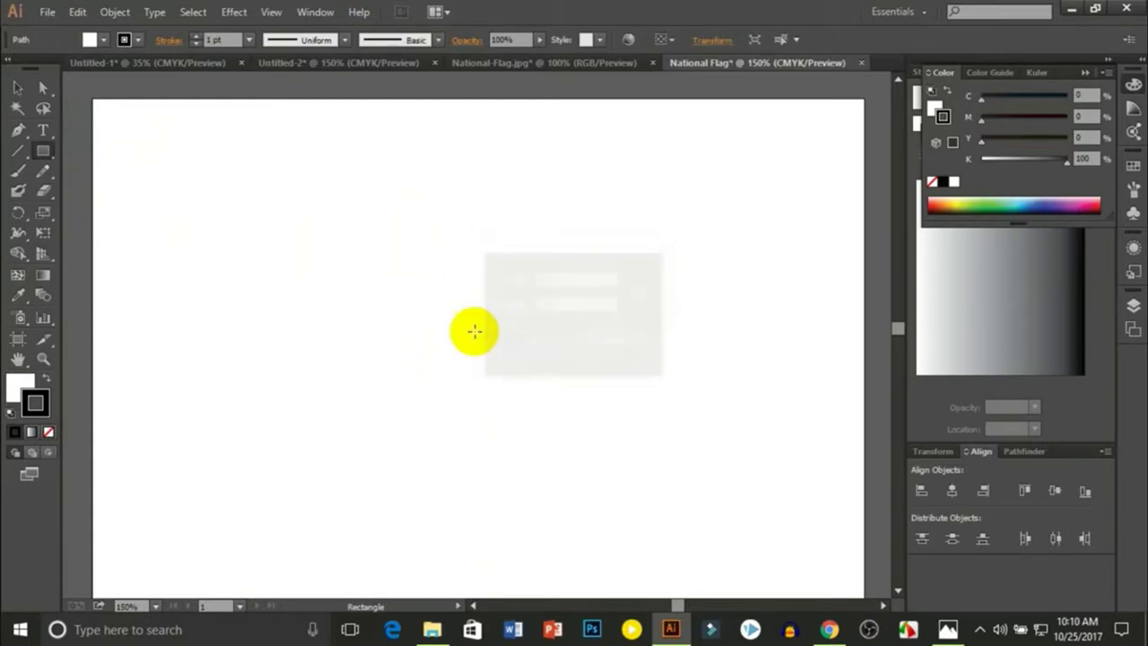
Enlarge the rectangle into the wide flag body and nudge it upward.
click(18, 89)
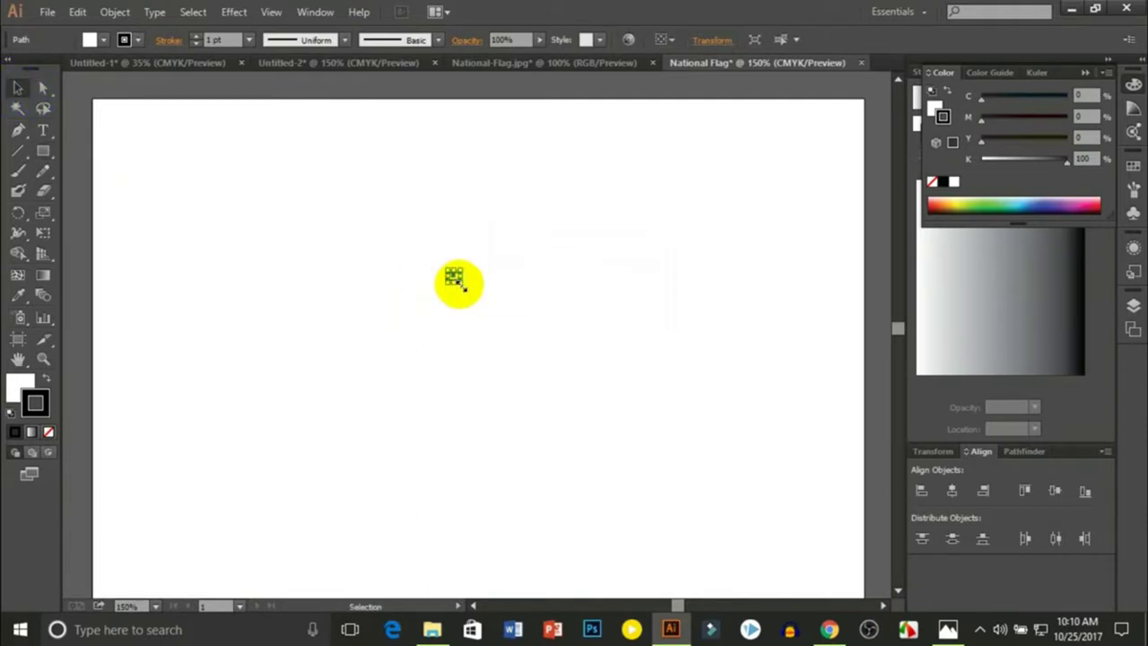
mouse_move(458, 284)
mouse_down()
mouse_move(619, 406)
mouse_move(581, 352)
mouse_up()
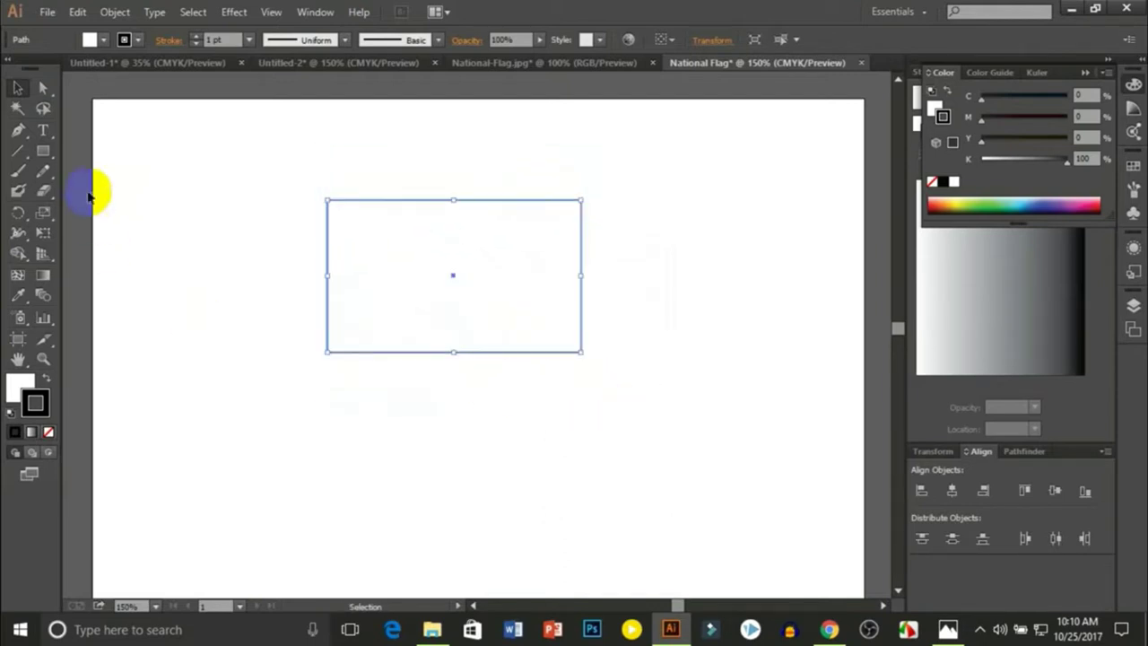
click(200, 201)
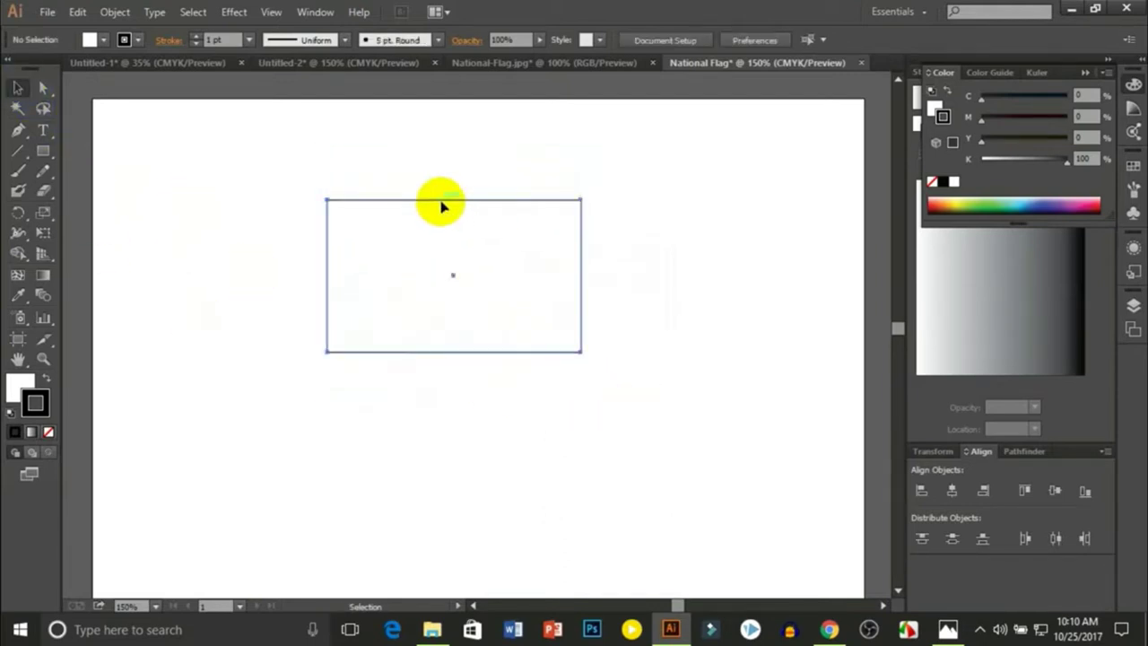
mouse_move(505, 205)
mouse_down()
mouse_move(505, 191)
mouse_move(534, 183)
mouse_up()
click(638, 285)
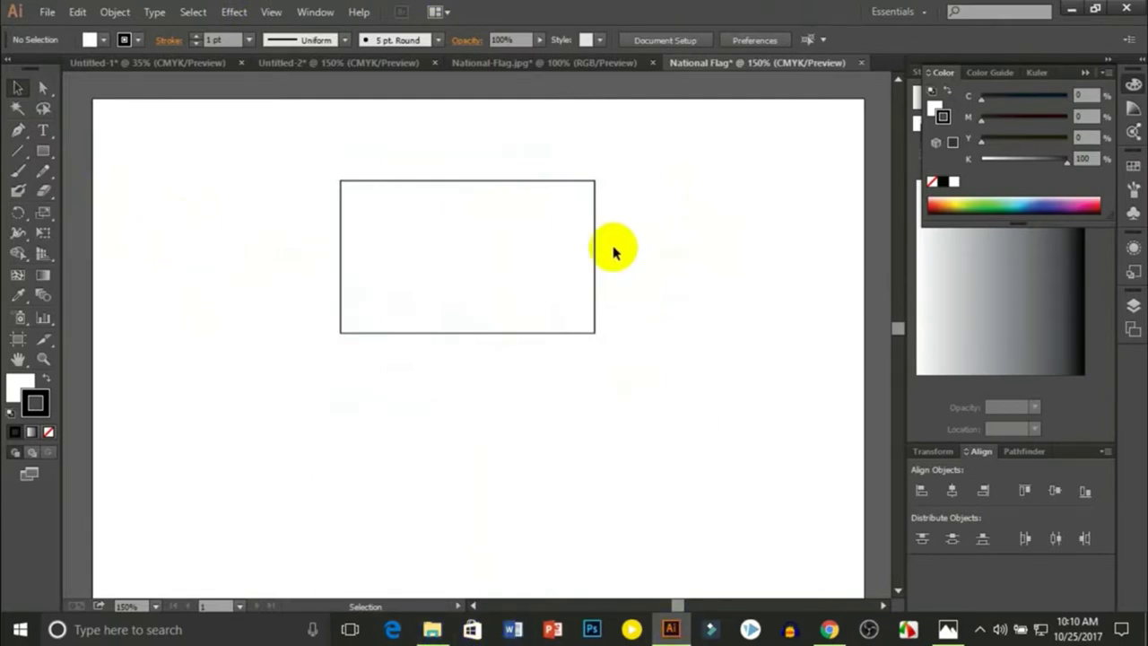
click(47, 159)
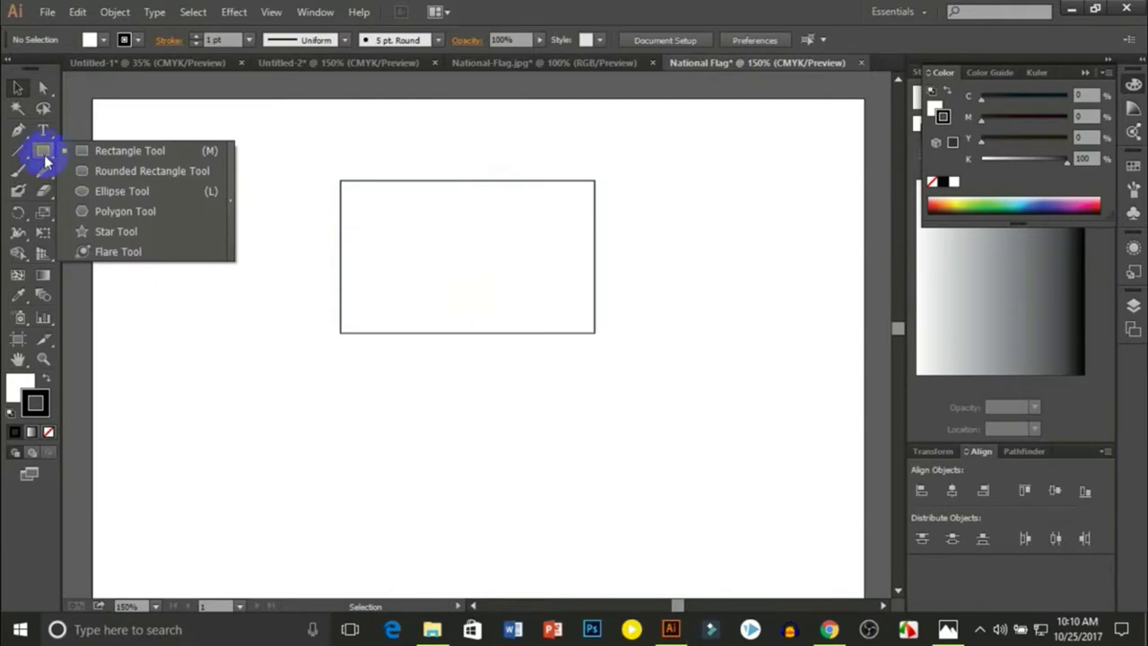
Draw a small circle in the rectangle, then set it aside to the left.
click(162, 193)
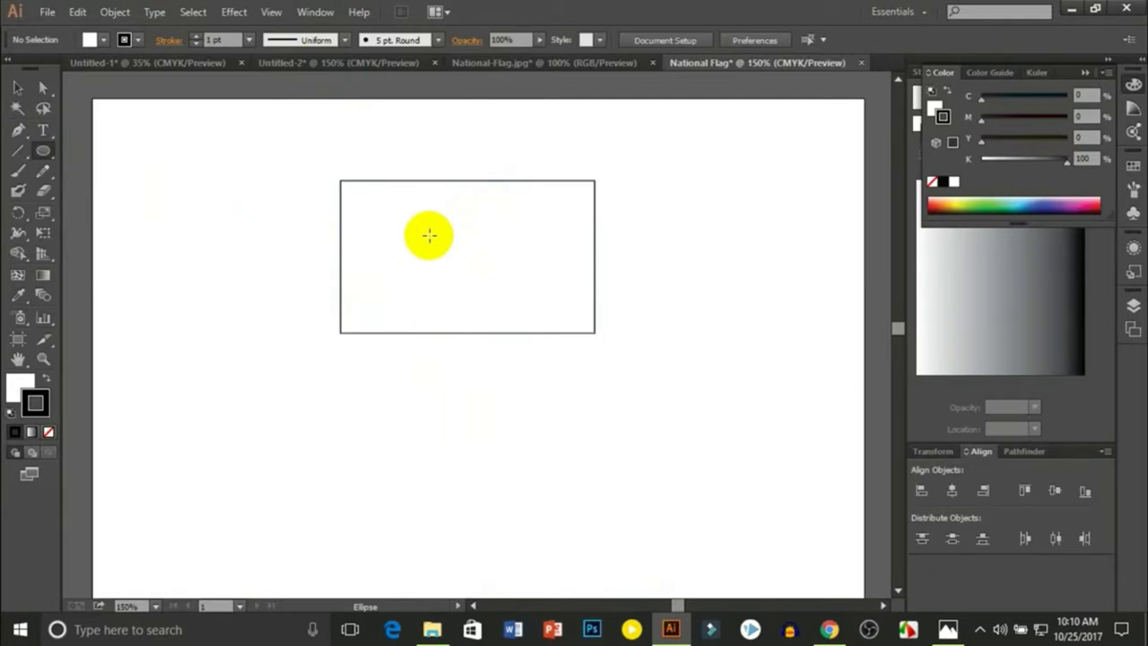
mouse_move(425, 234)
mouse_down()
mouse_move(522, 277)
mouse_move(475, 223)
mouse_move(461, 264)
mouse_up()
click(18, 87)
click(256, 287)
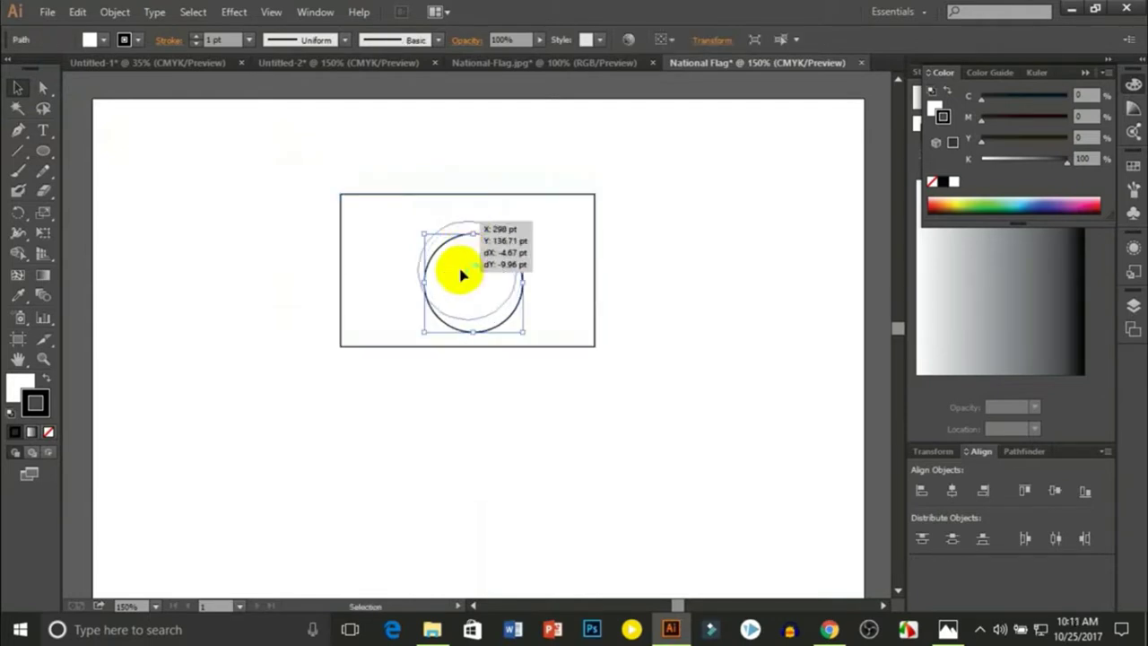
click(463, 374)
click(467, 237)
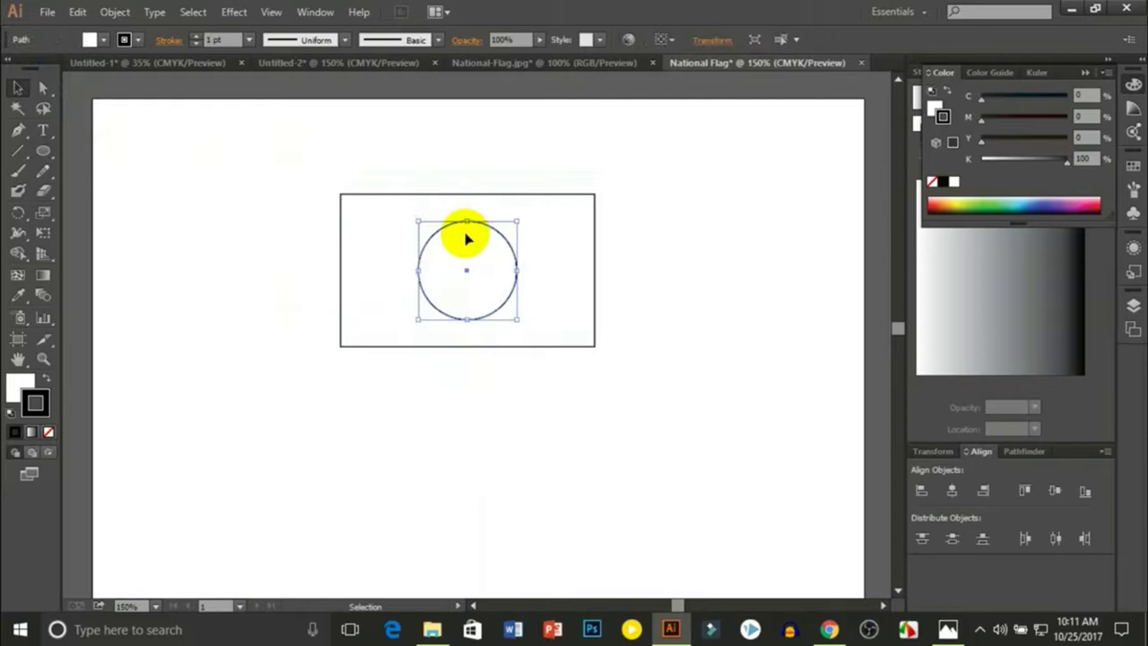
click(485, 404)
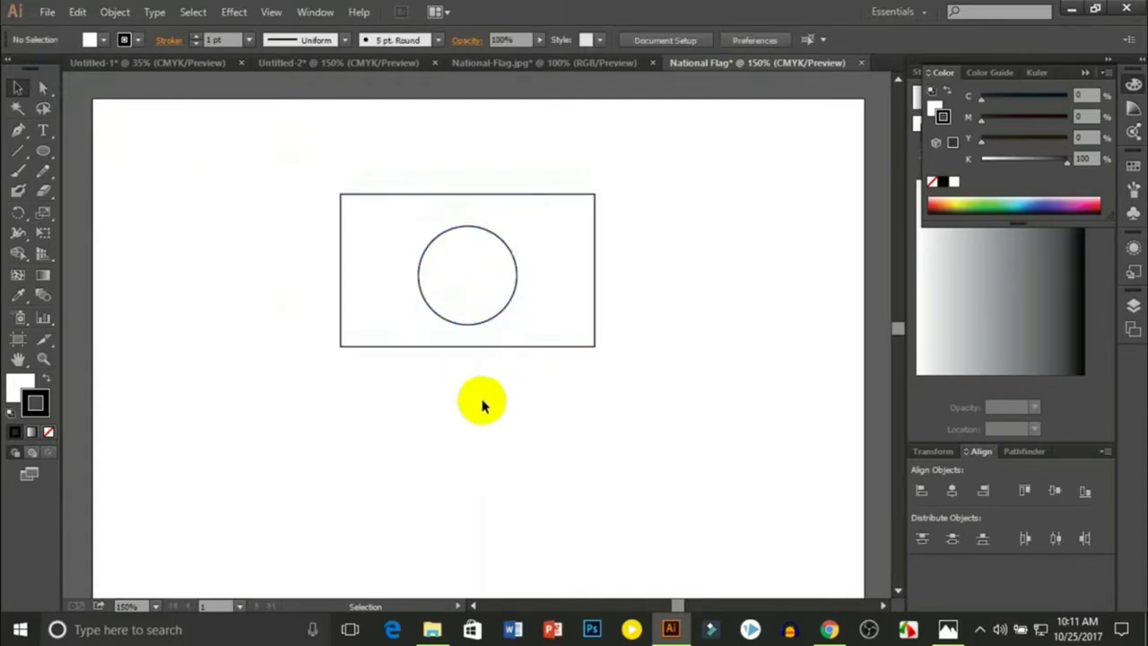
click(476, 232)
click(461, 431)
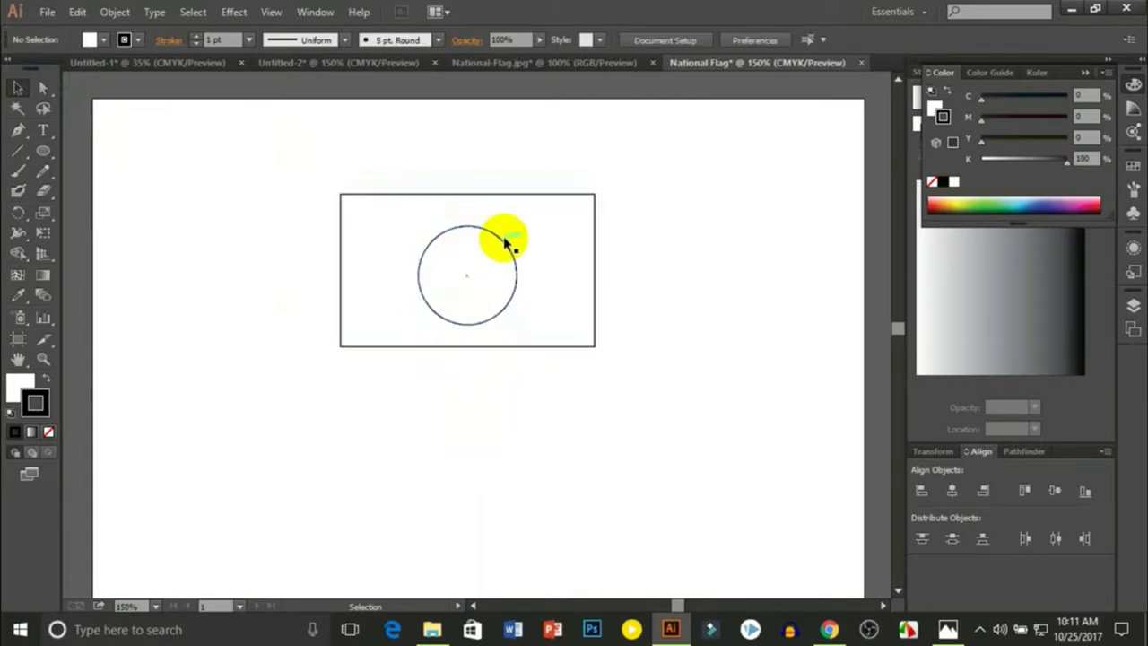
click(475, 231)
click(428, 428)
drag(462, 234, 277, 228)
click(160, 154)
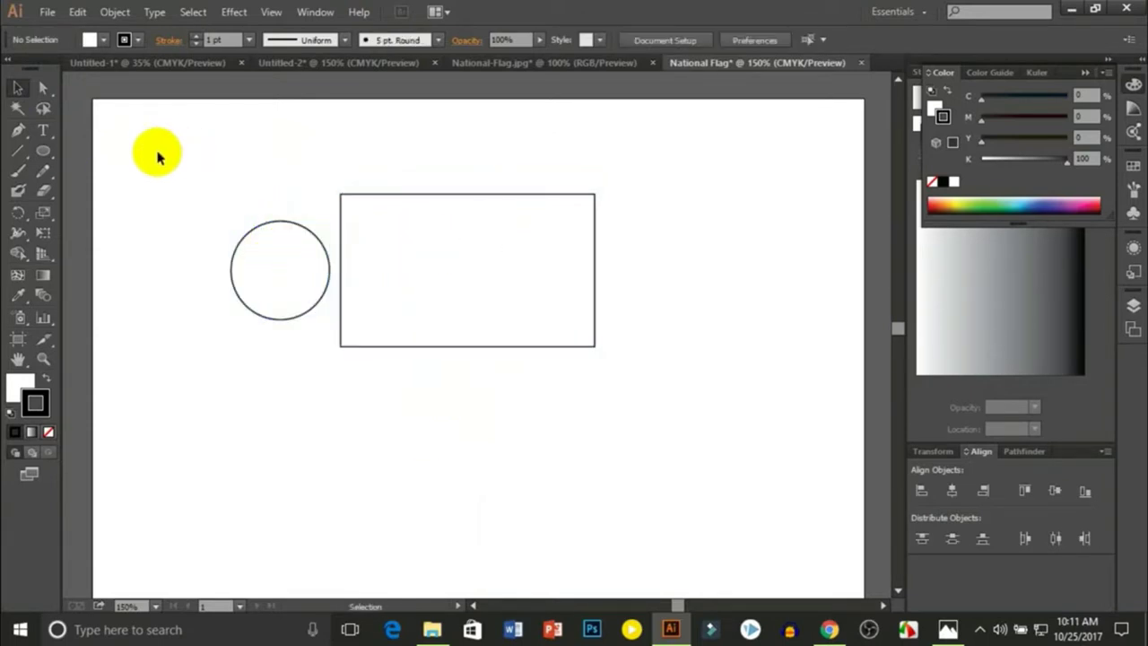
Discard an extra ellipse, move the circle back into the rectangle, and shrink it slightly.
click(44, 150)
mouse_move(413, 229)
mouse_down()
mouse_move(521, 298)
mouse_move(621, 308)
mouse_up()
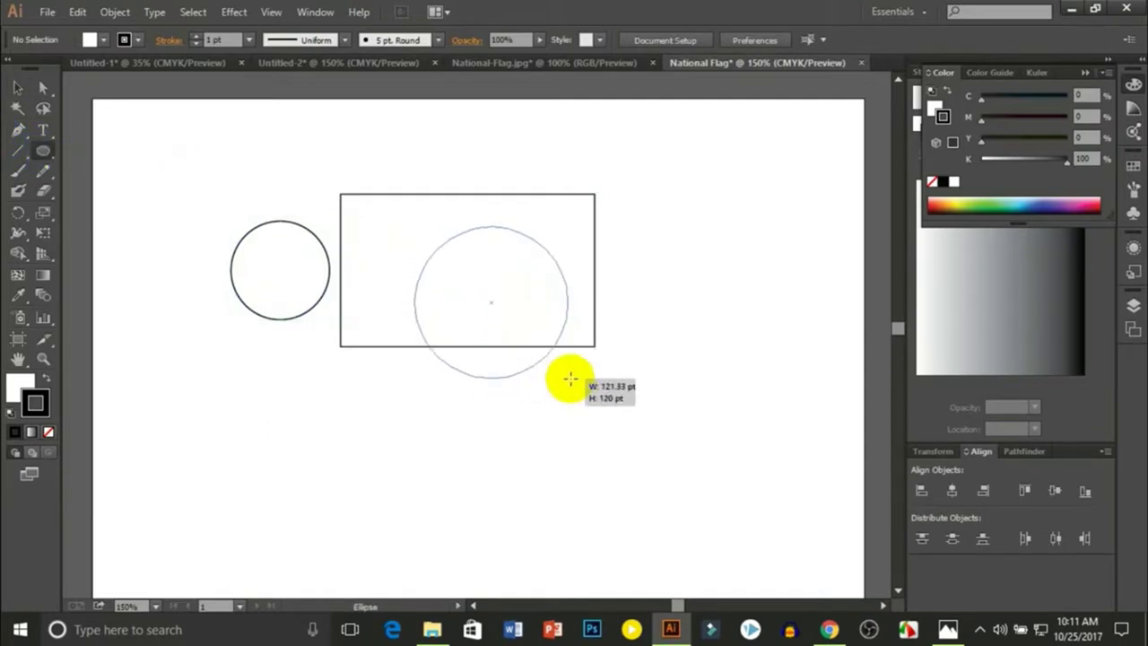
mouse_move(621, 307)
mouse_down()
mouse_move(499, 363)
mouse_move(538, 390)
mouse_move(674, 346)
mouse_move(549, 243)
mouse_move(362, 134)
mouse_move(512, 274)
mouse_up()
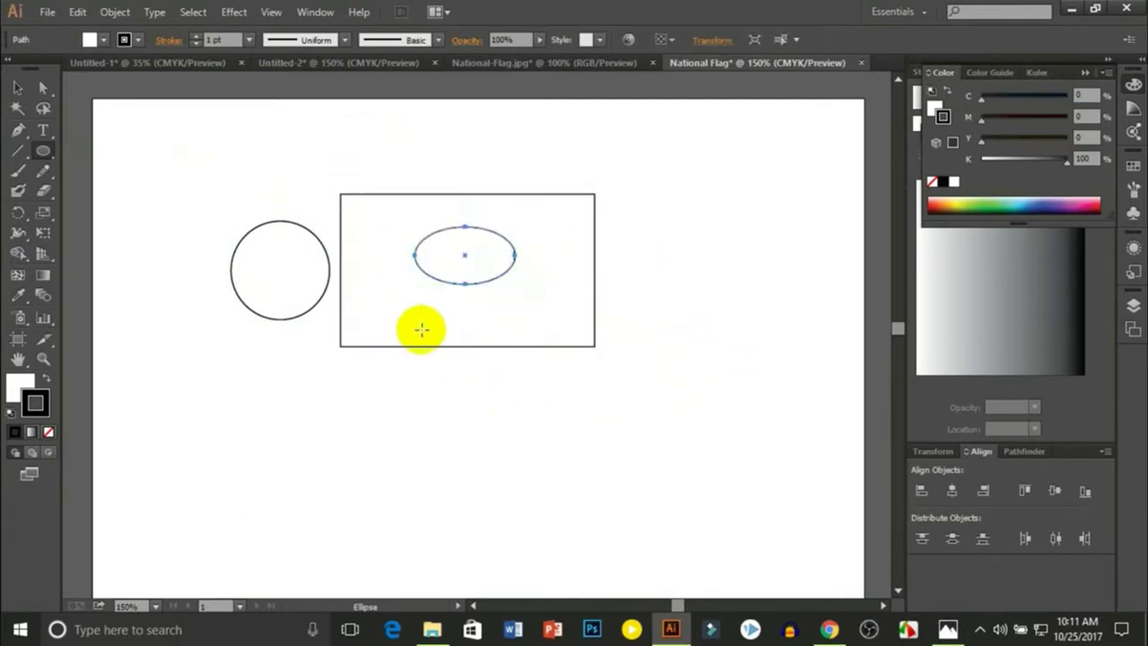
key(ctrl+z)
click(17, 87)
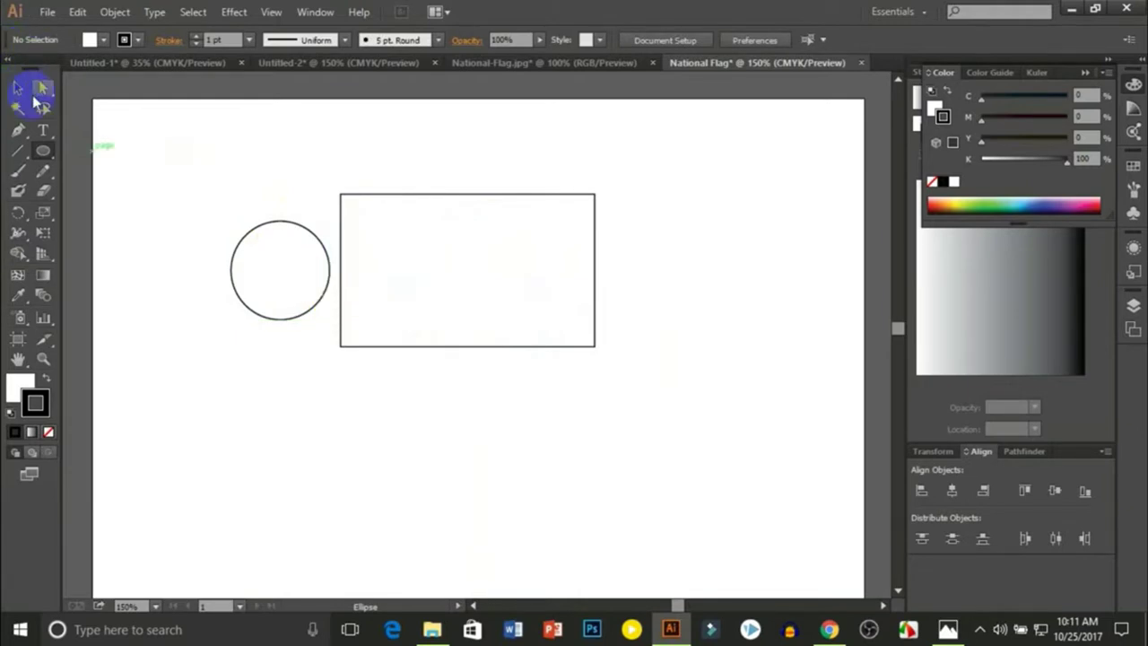
mouse_move(281, 223)
mouse_down()
mouse_move(477, 233)
mouse_move(434, 227)
mouse_up()
click(431, 341)
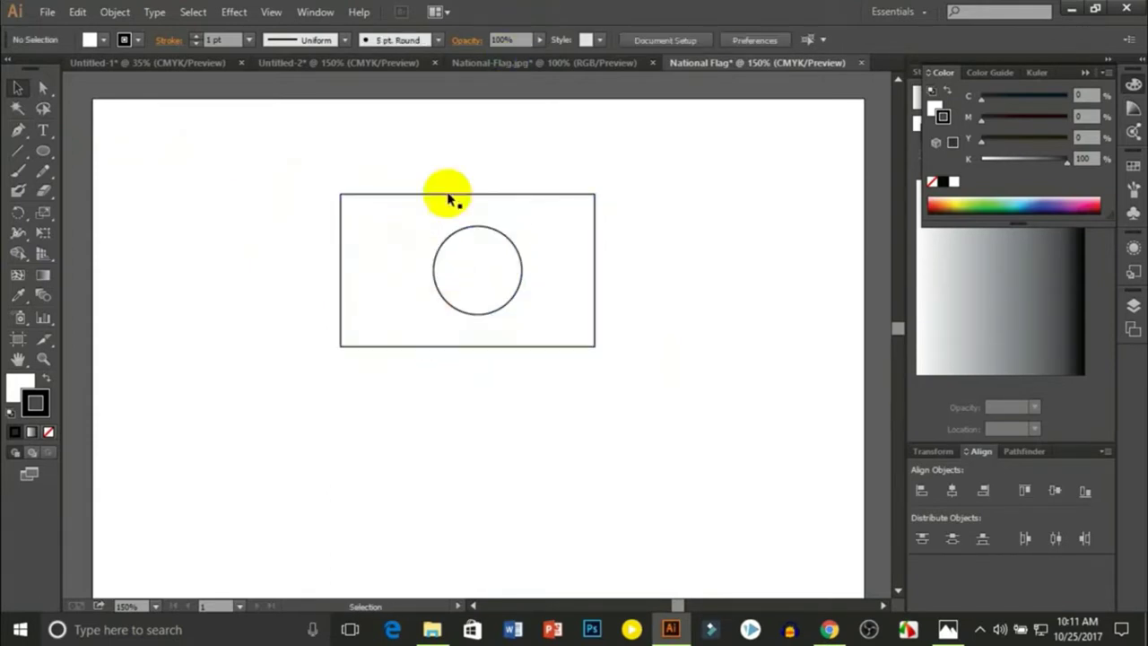
click(476, 234)
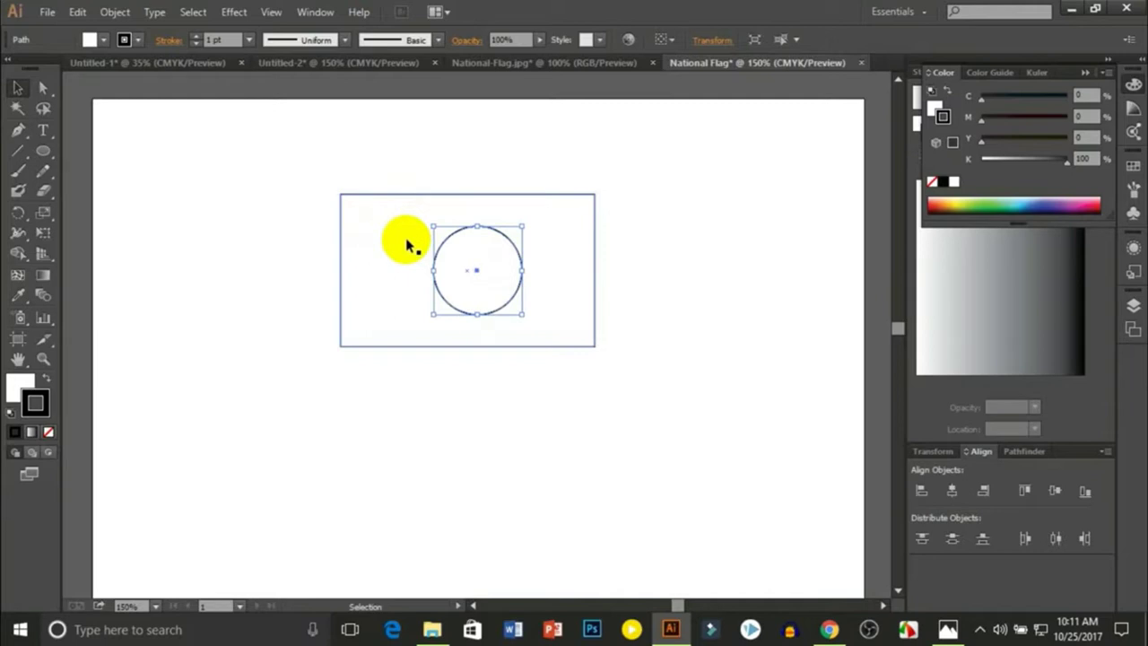
Select the circle together with the rectangle and bring up the Align panel.
click(272, 182)
click(476, 234)
click(315, 230)
click(477, 236)
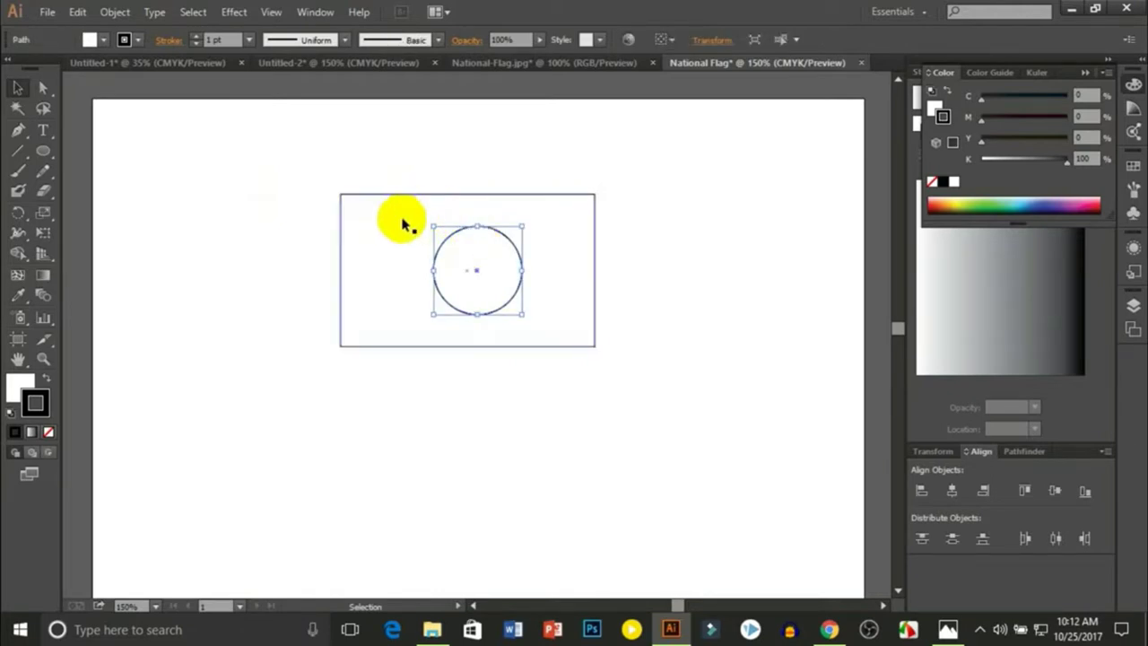
shift+click(380, 201)
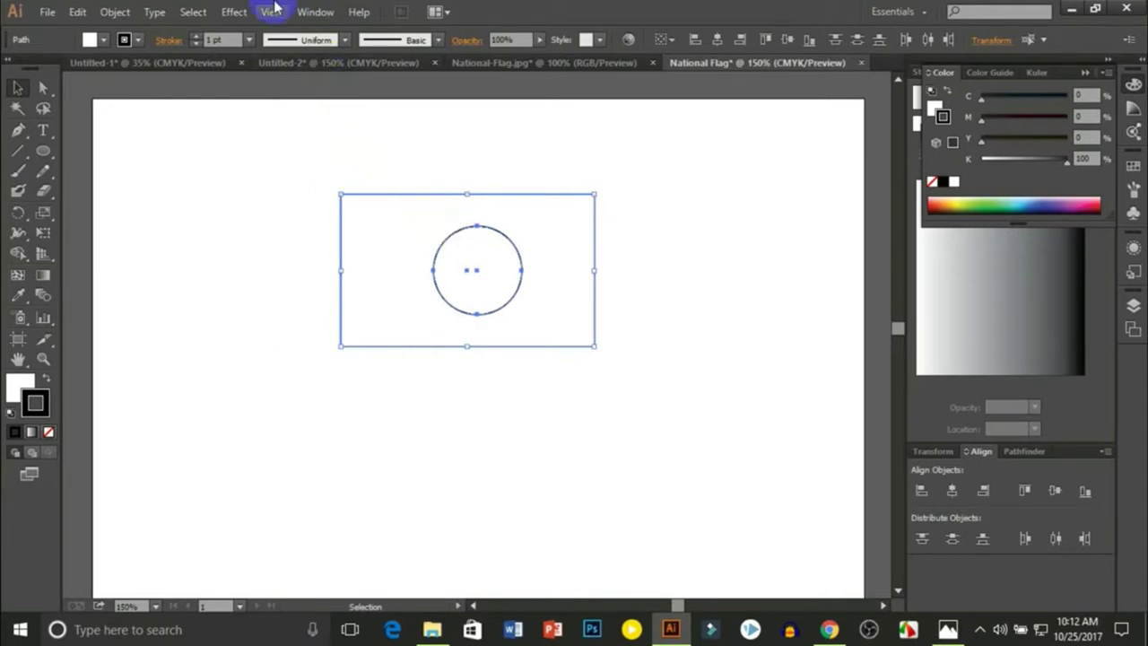
click(323, 12)
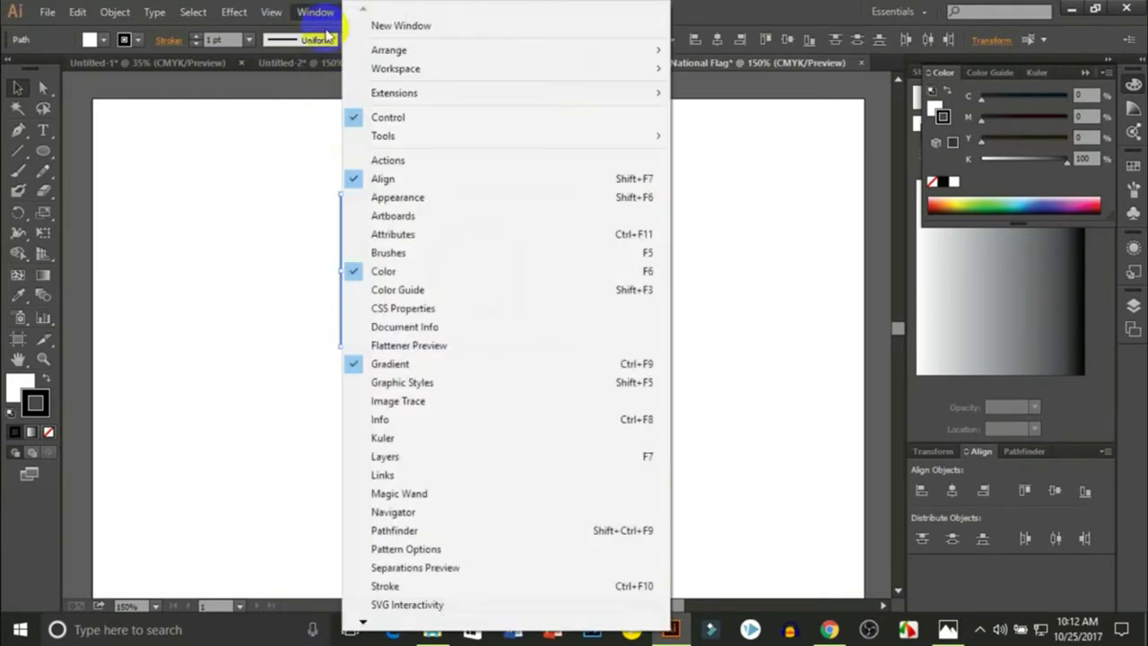
click(373, 181)
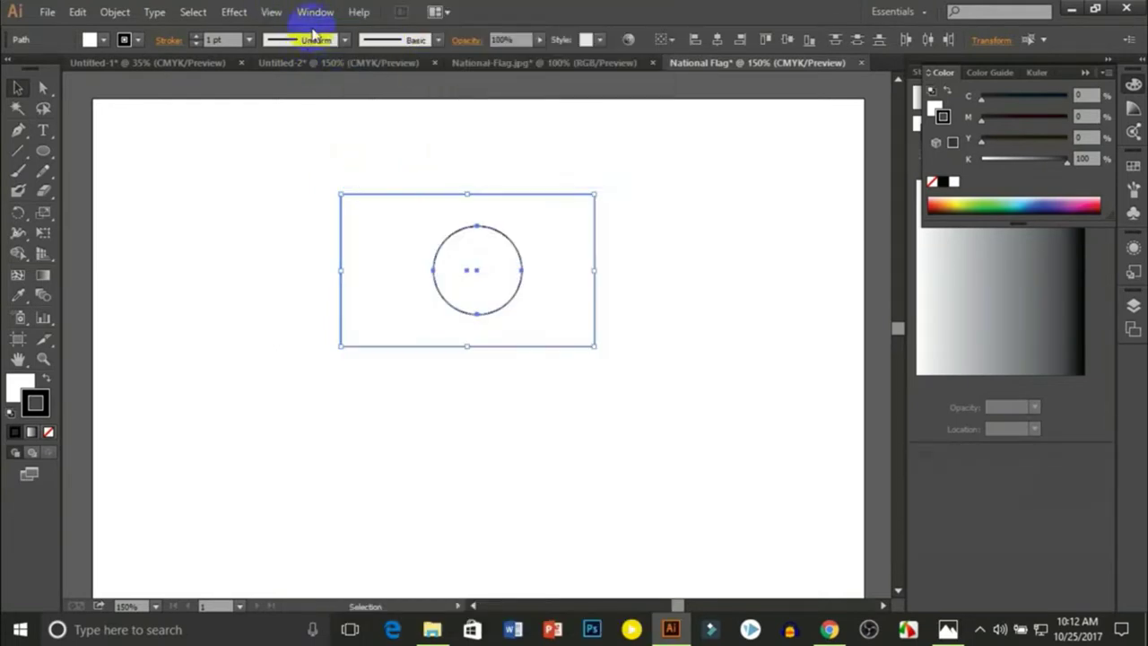
click(315, 11)
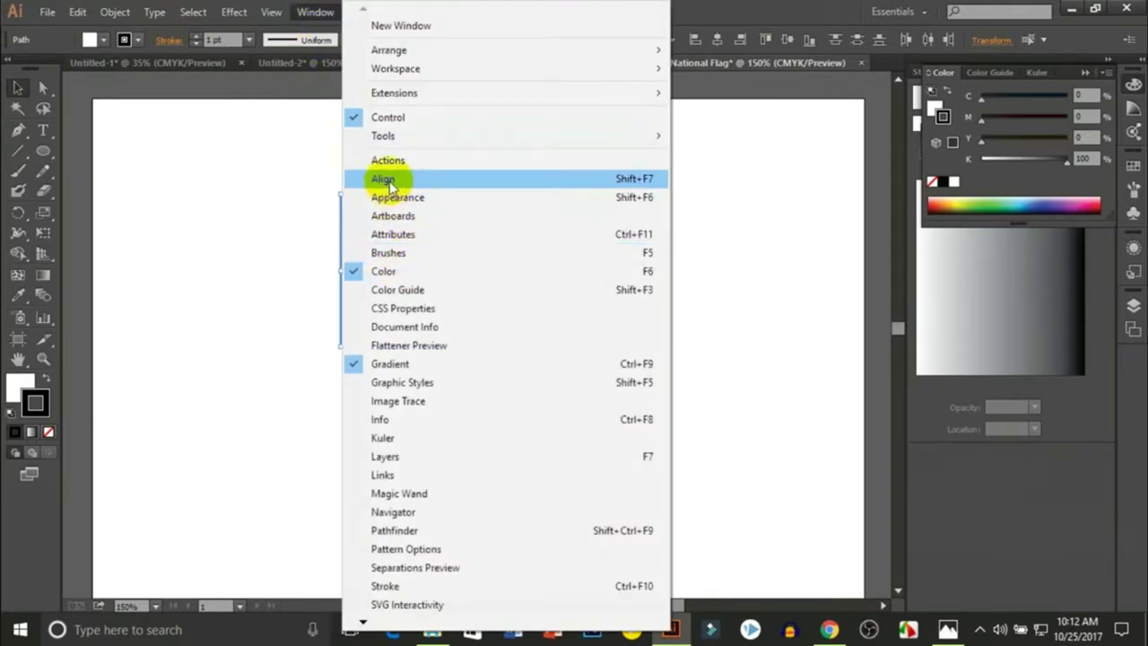
click(386, 178)
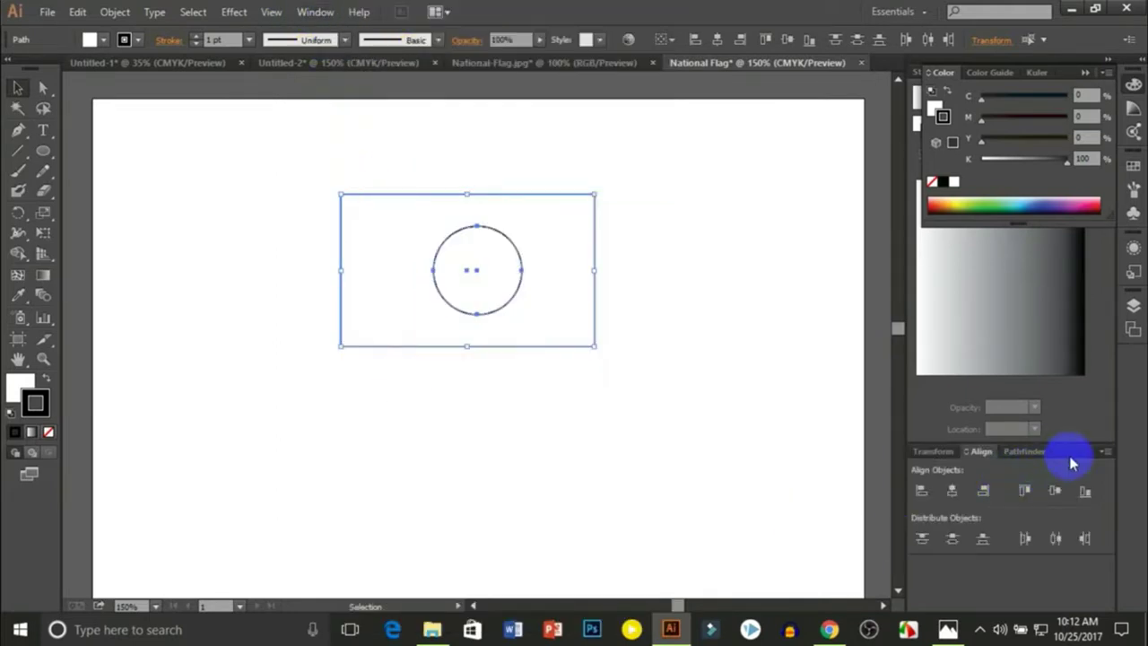
Float the Align panel and centre the circle horizontally on the rectangle.
drag(1077, 457, 863, 221)
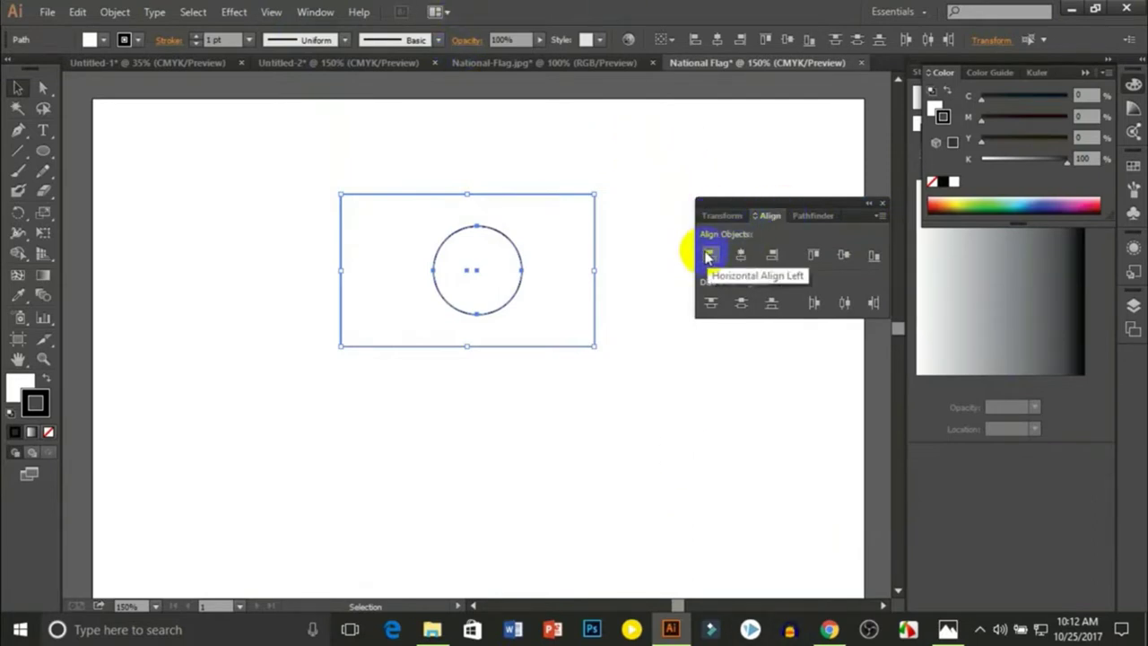
click(743, 257)
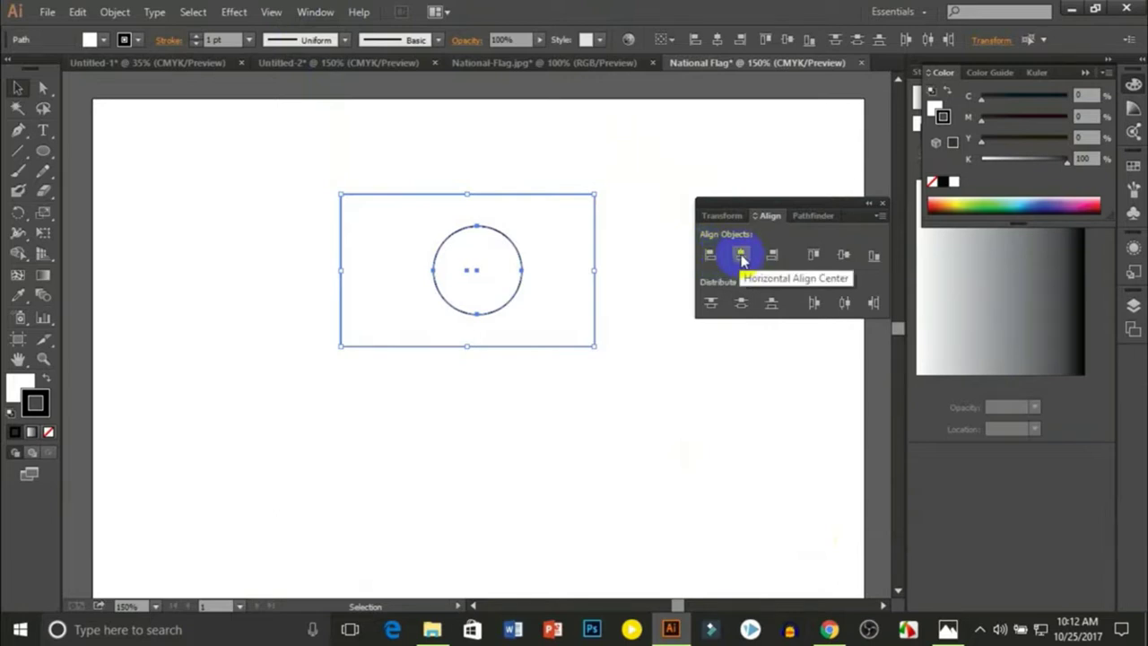
click(772, 261)
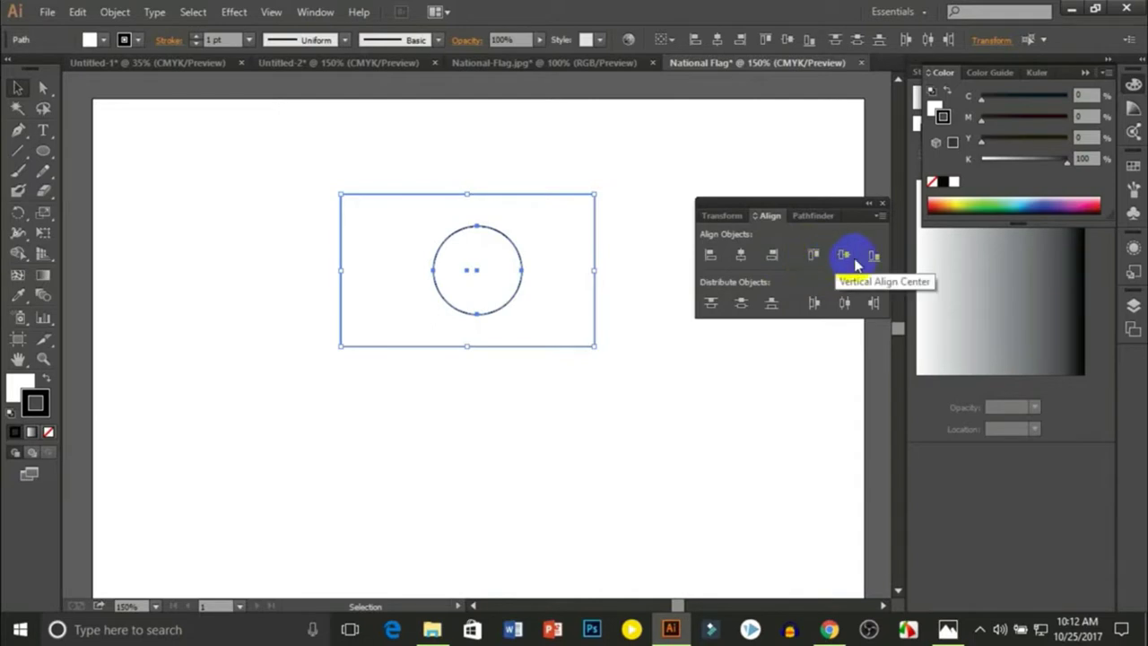
click(745, 257)
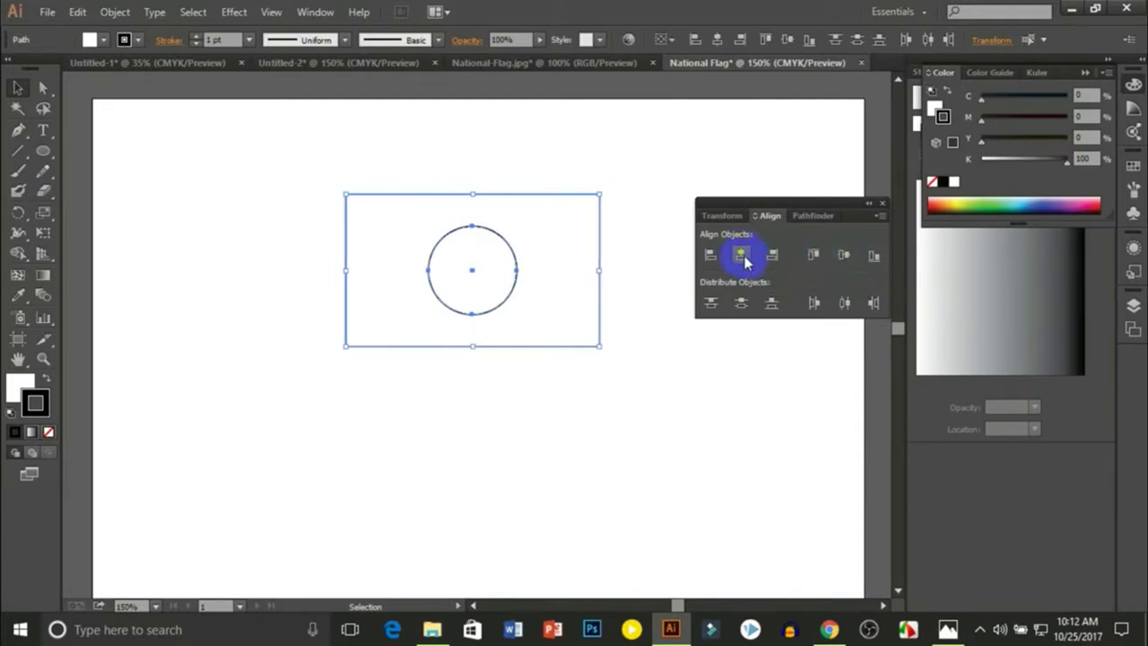
click(711, 257)
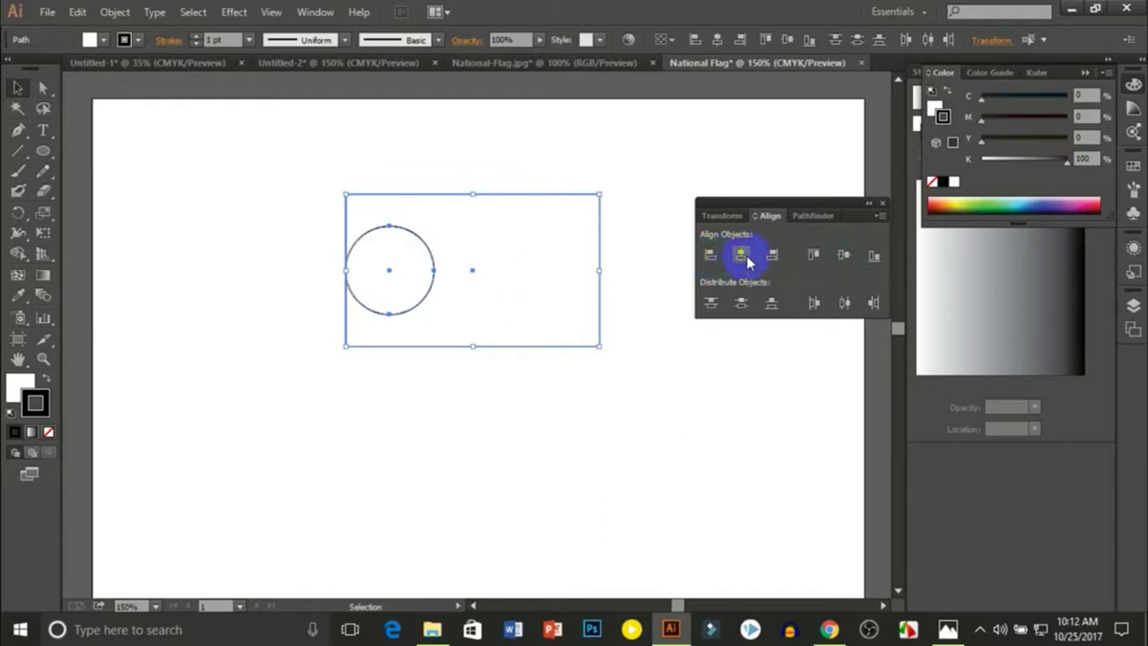
click(741, 255)
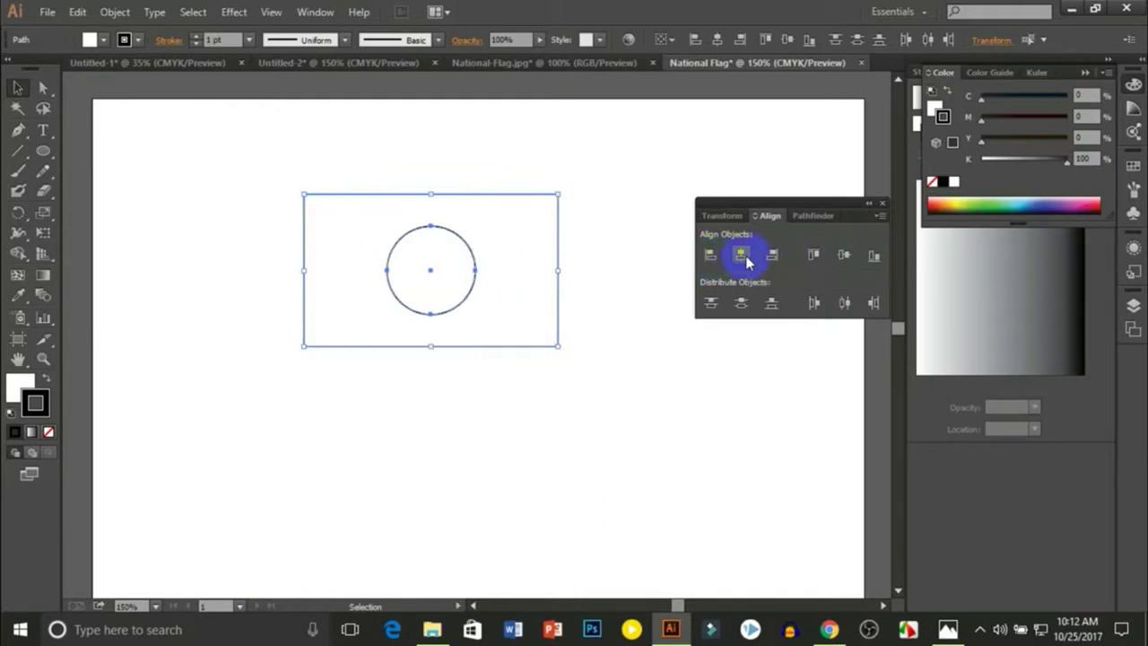
click(115, 154)
Fill the flag rectangle green (C100 M0 Y100 K0).
drag(824, 226, 991, 407)
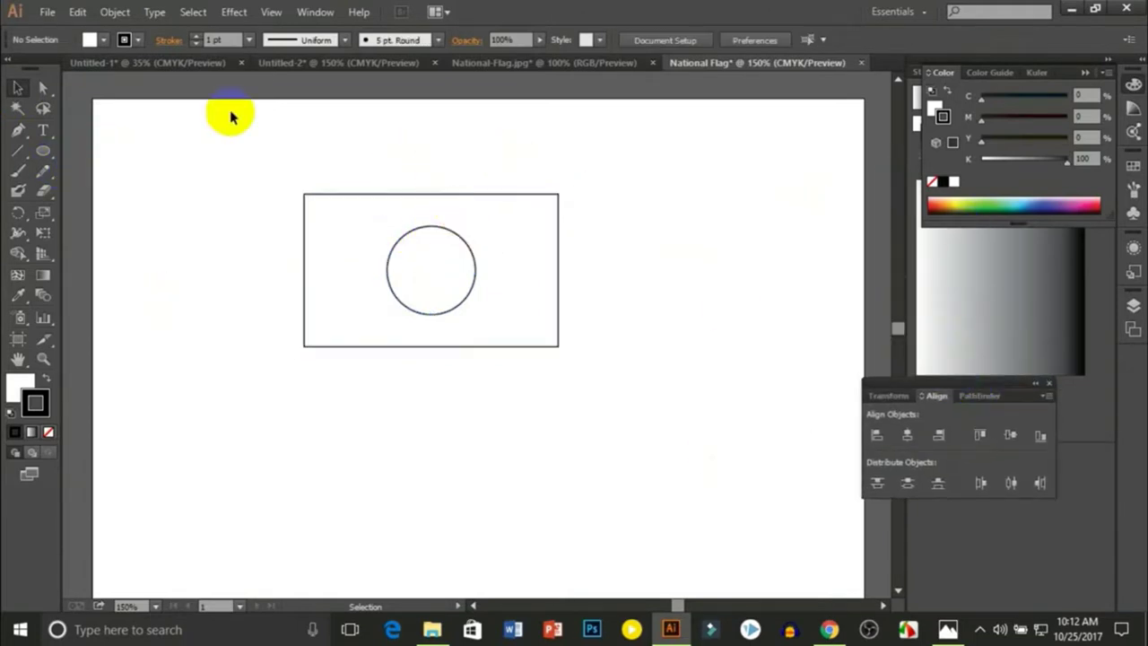
click(418, 194)
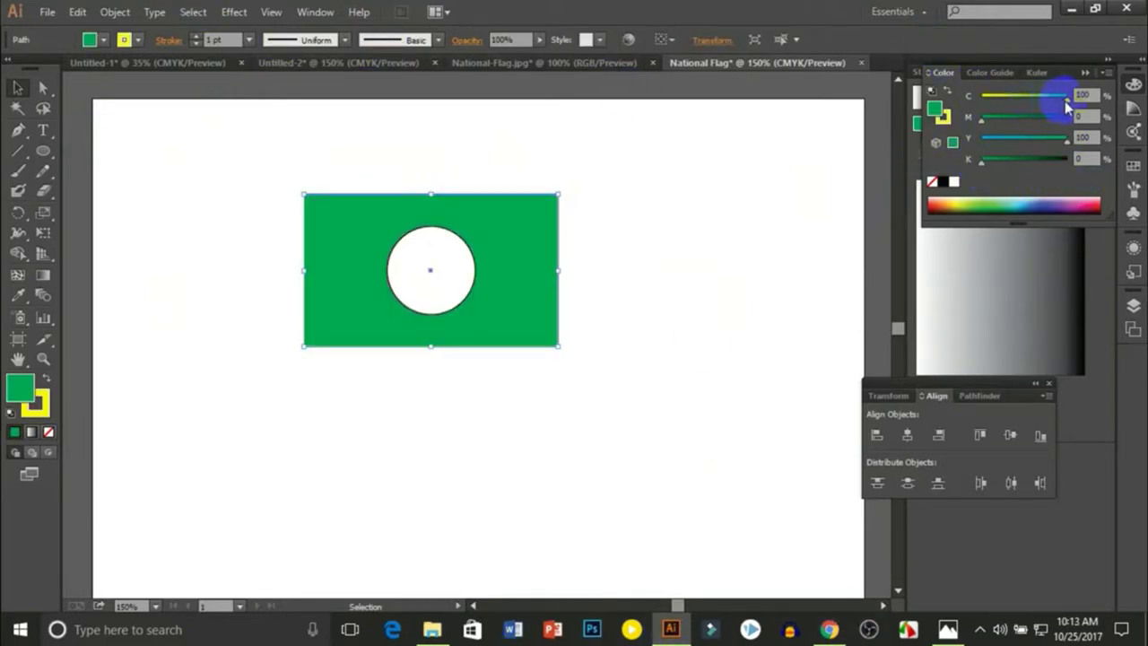
drag(1067, 106, 1094, 99)
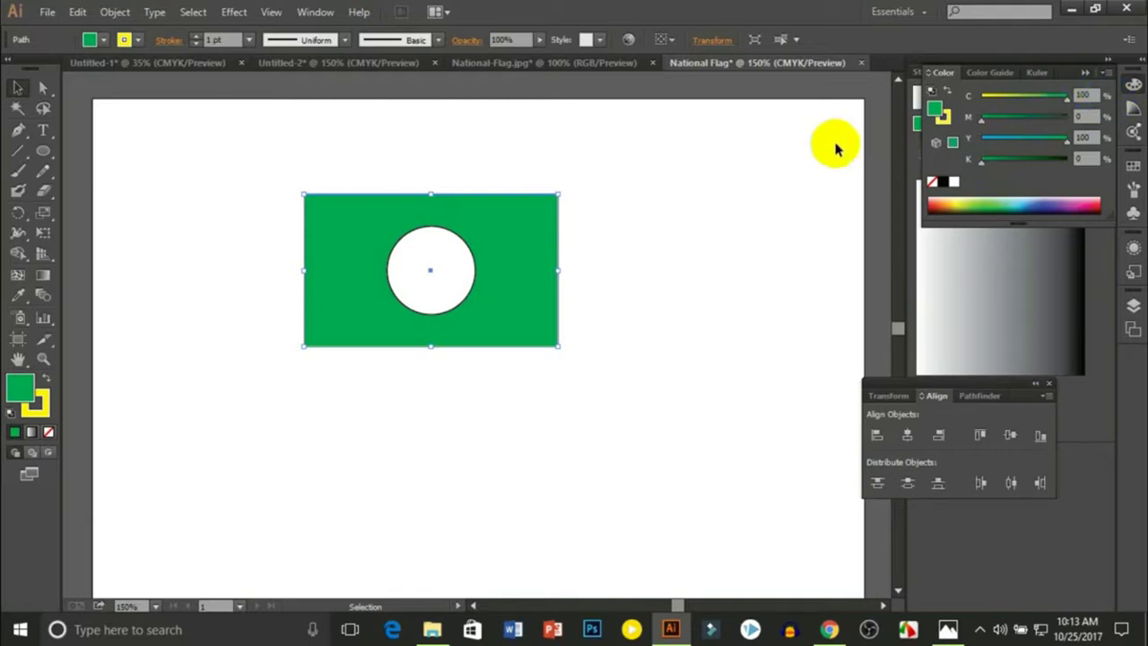
click(626, 231)
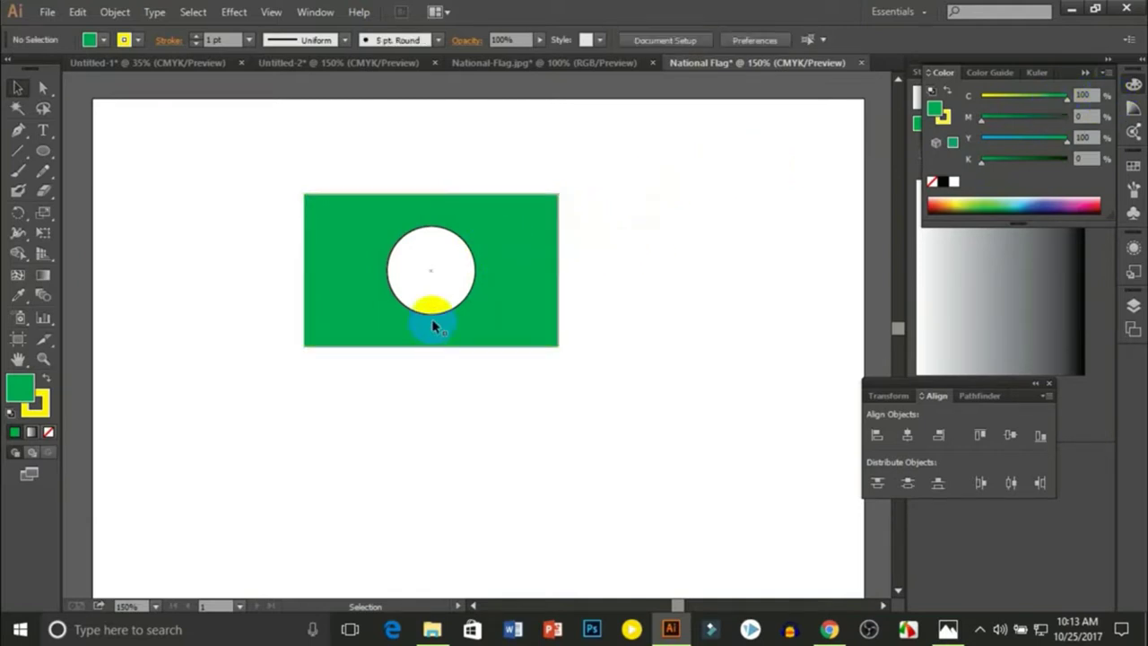
Fill the circle red (C0 M100 Y100 K0).
click(451, 267)
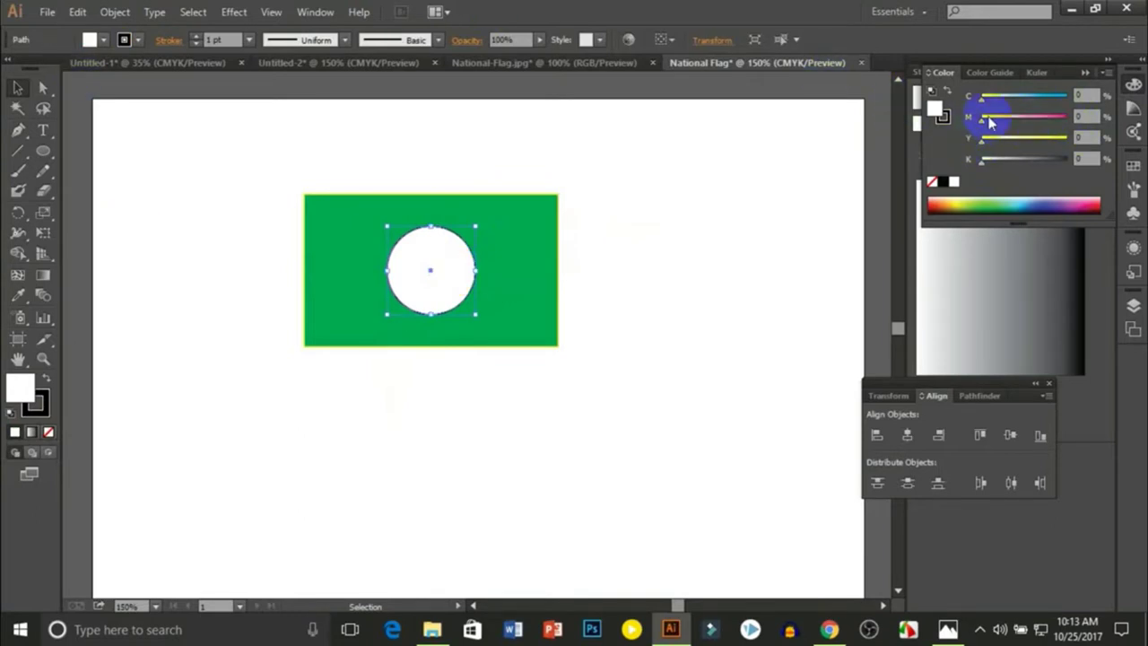
drag(984, 117, 1067, 117)
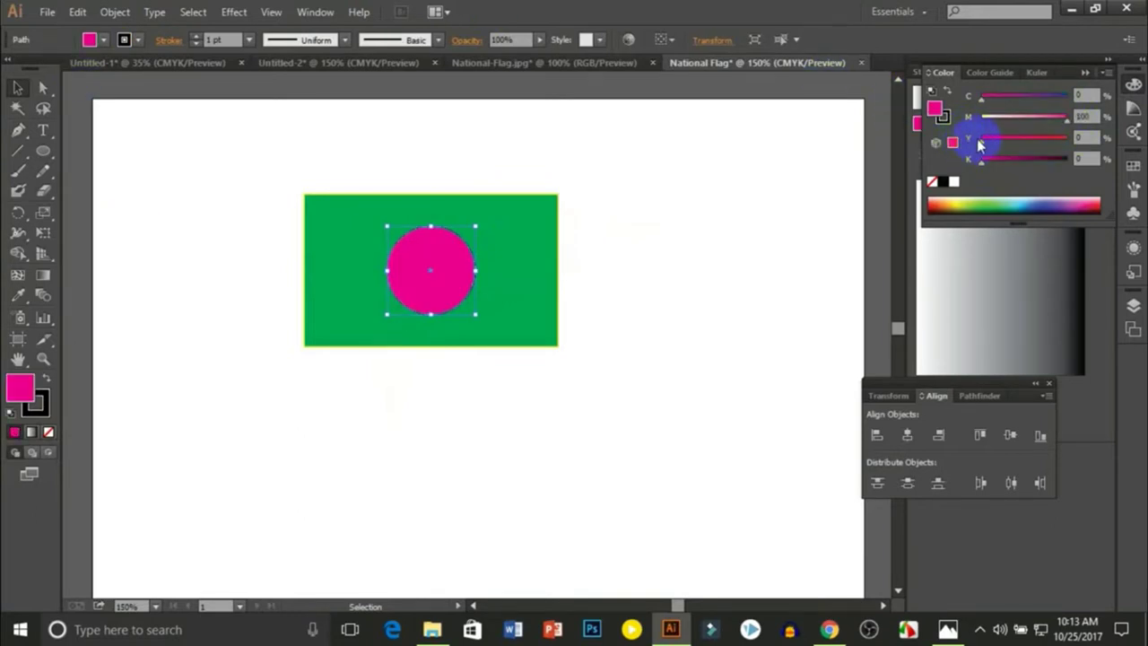
drag(984, 142, 1127, 143)
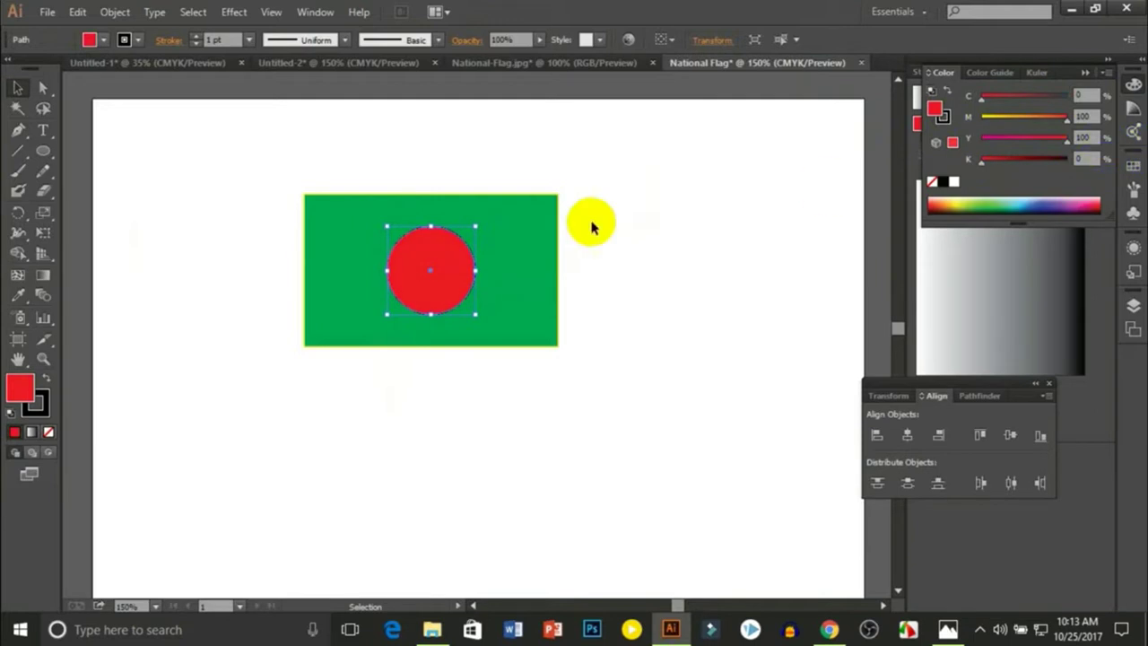
click(578, 238)
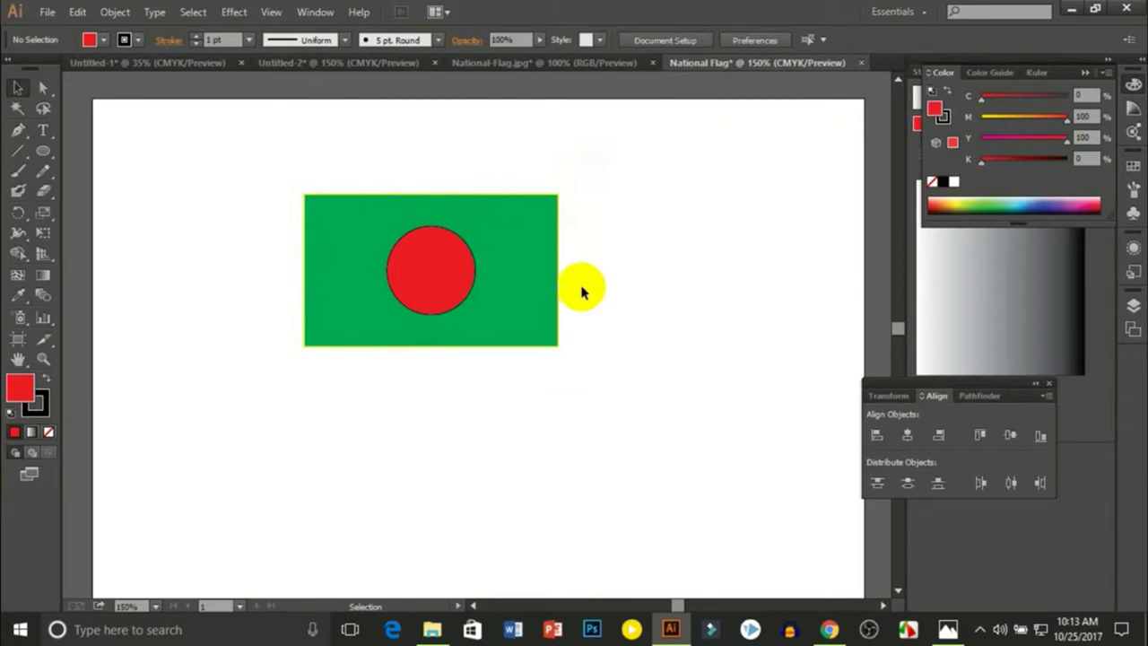
Remove the outlines from the green rectangle and the red circle.
click(550, 199)
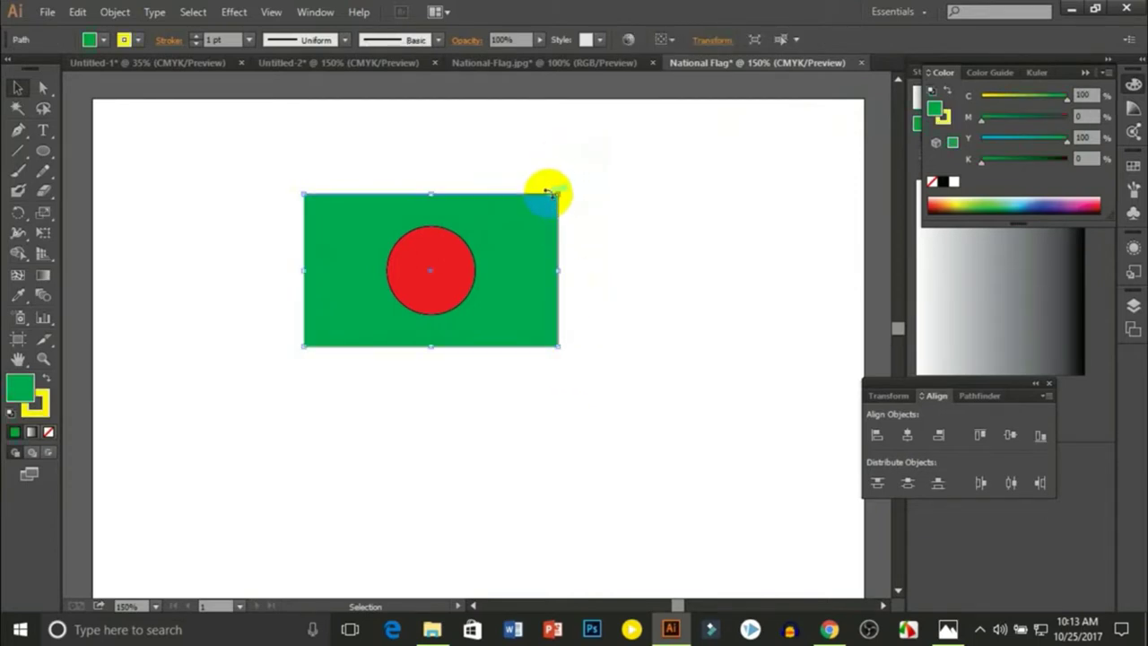
click(943, 124)
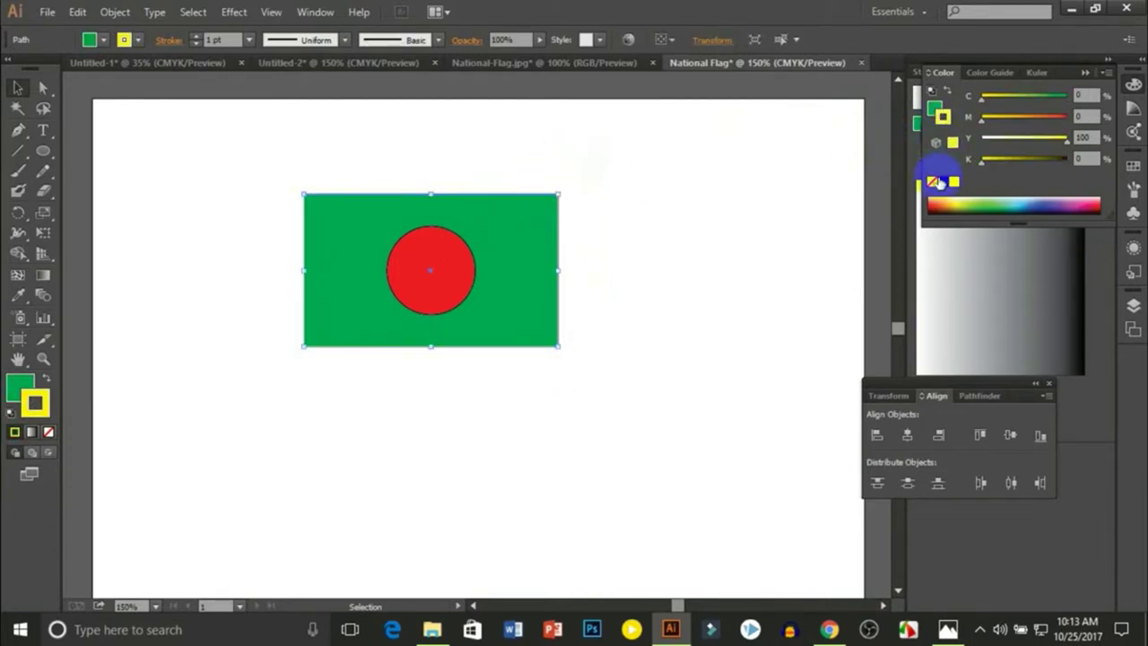
click(933, 184)
click(677, 213)
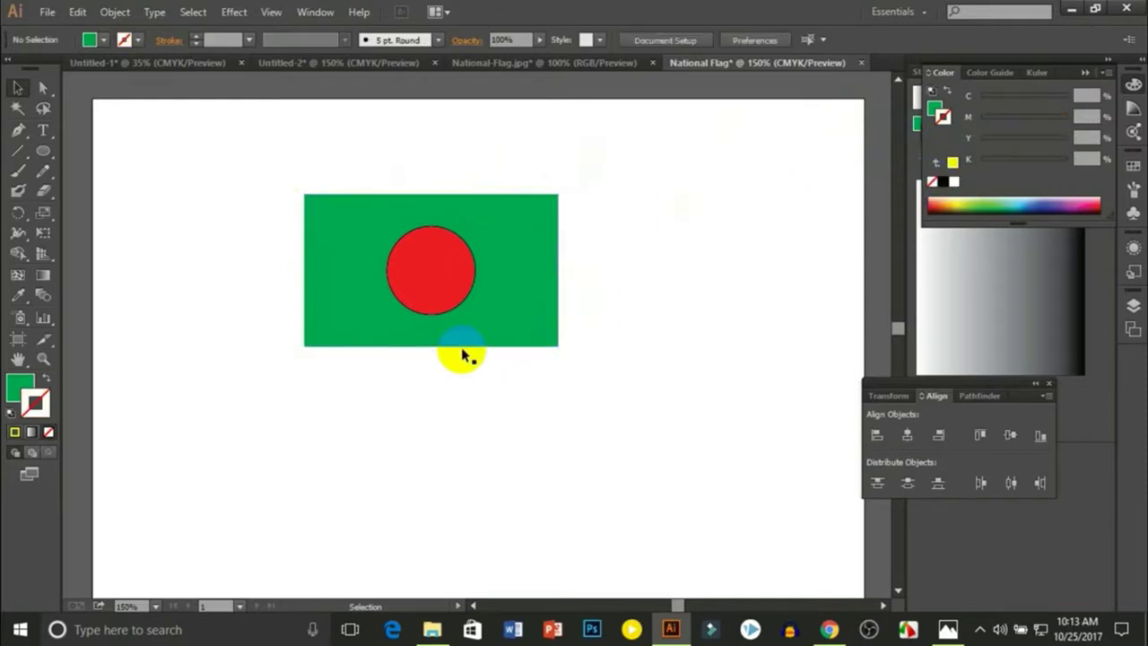
click(469, 274)
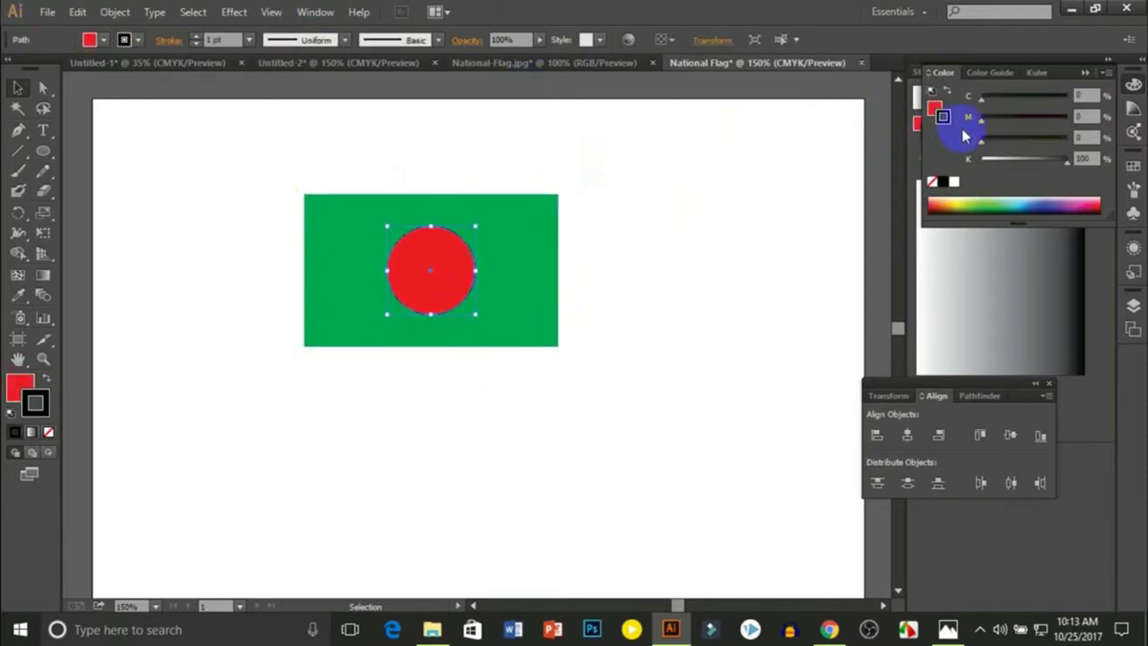
click(933, 182)
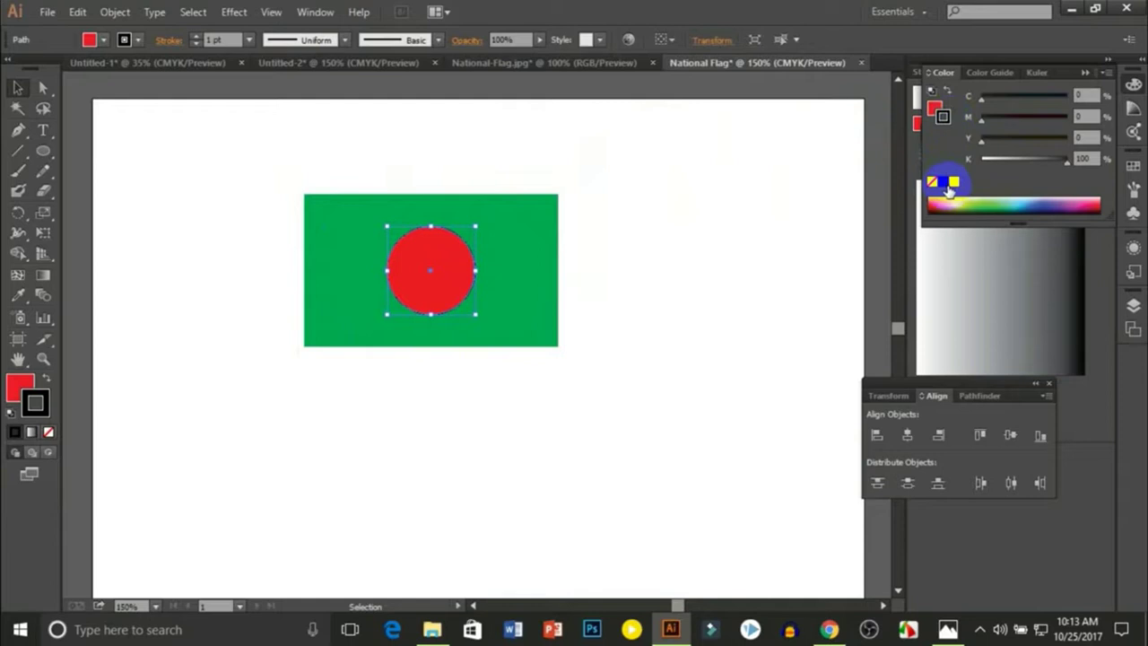
click(607, 323)
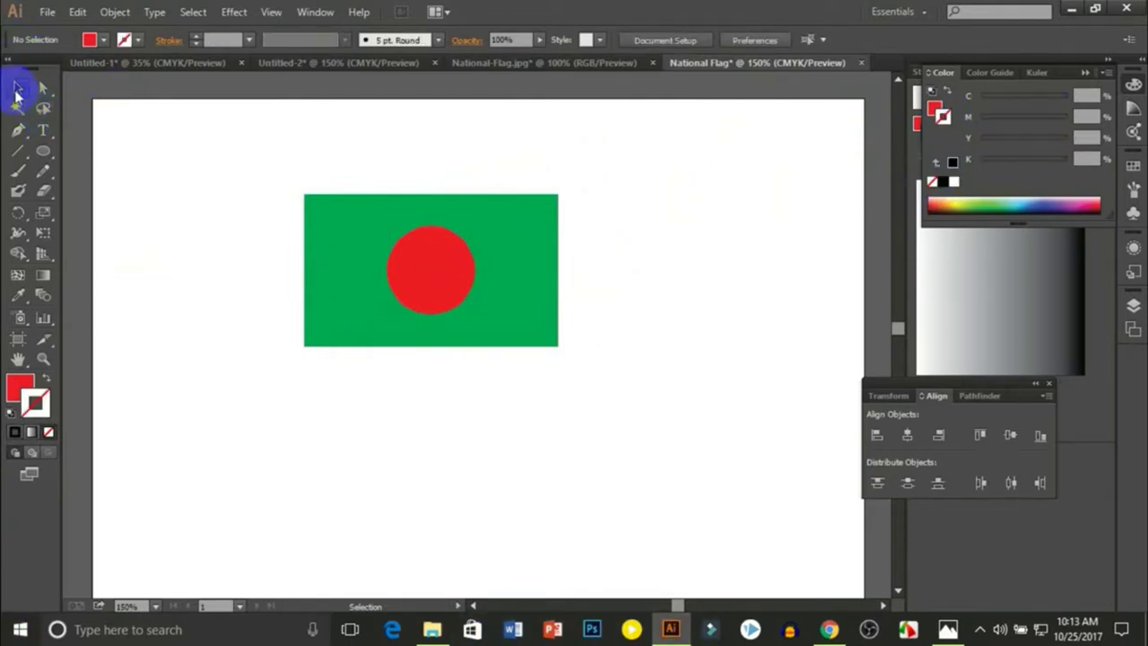
Group the rectangle and circle together.
drag(282, 144, 584, 367)
right_click(465, 259)
click(510, 339)
click(379, 405)
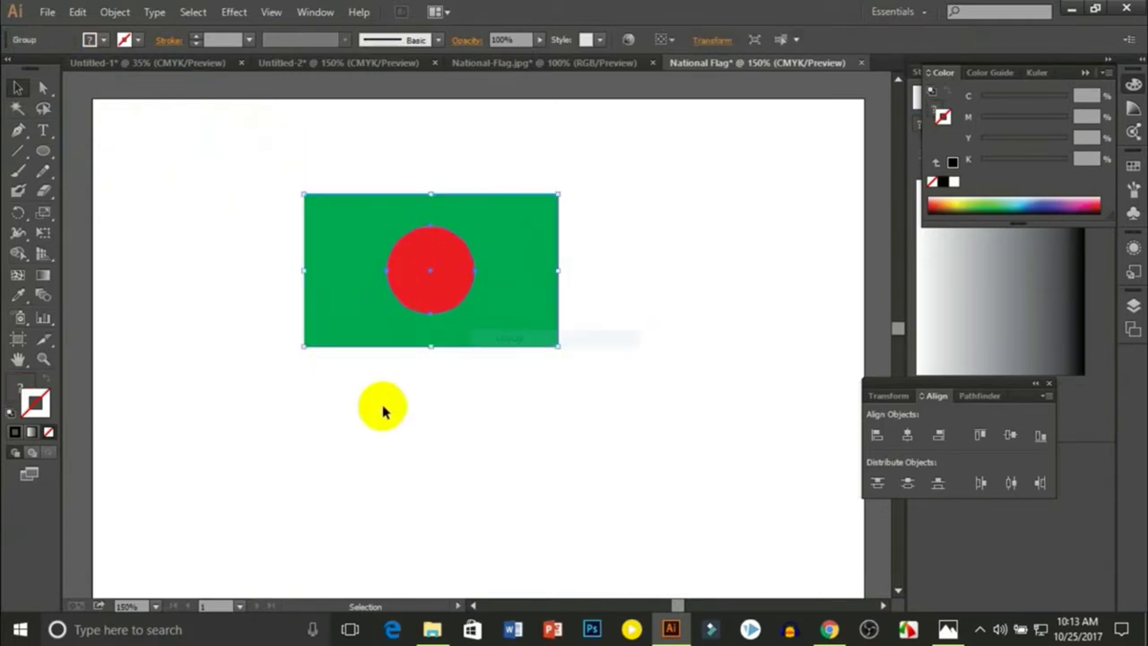
Move the grouped flag slightly up and to the left on the artboard.
mouse_move(505, 282)
mouse_down()
mouse_move(577, 306)
mouse_move(363, 270)
mouse_move(647, 259)
mouse_up()
click(539, 300)
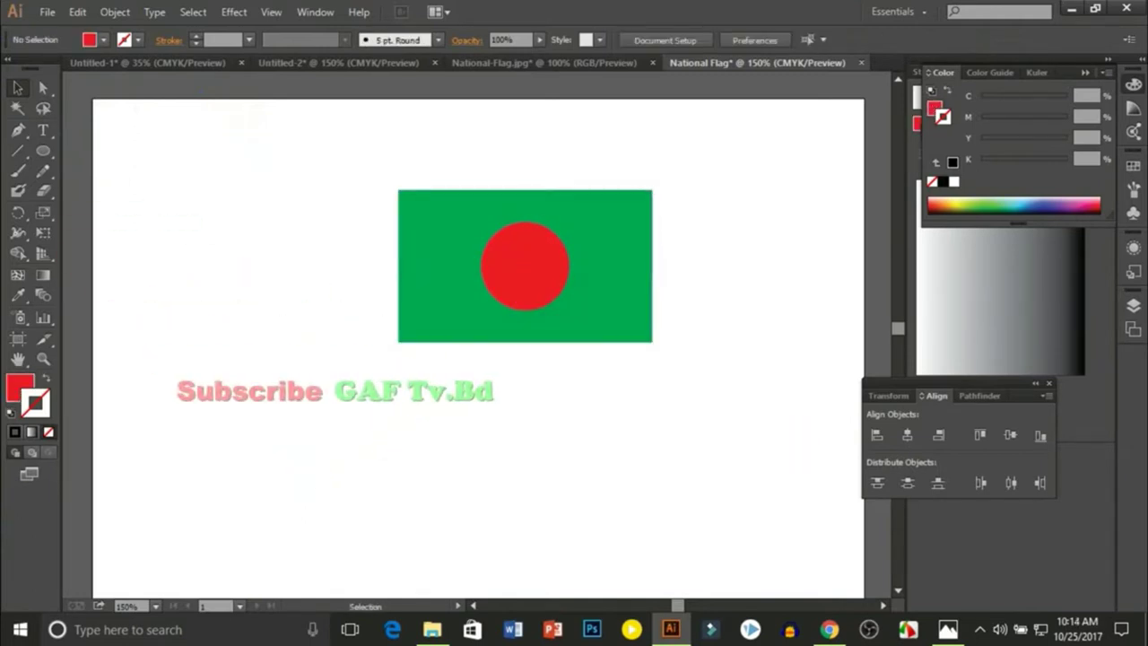
mouse_move(603, 289)
mouse_down()
mouse_move(526, 254)
mouse_move(600, 302)
mouse_move(657, 308)
mouse_up()
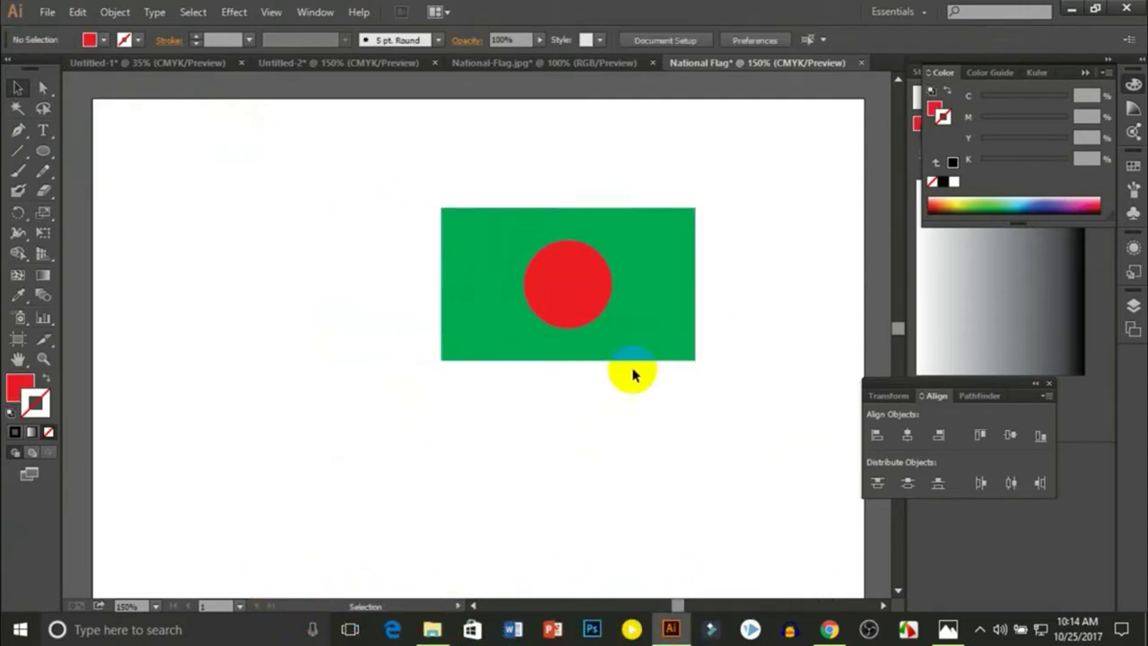
key(ctrl+z)
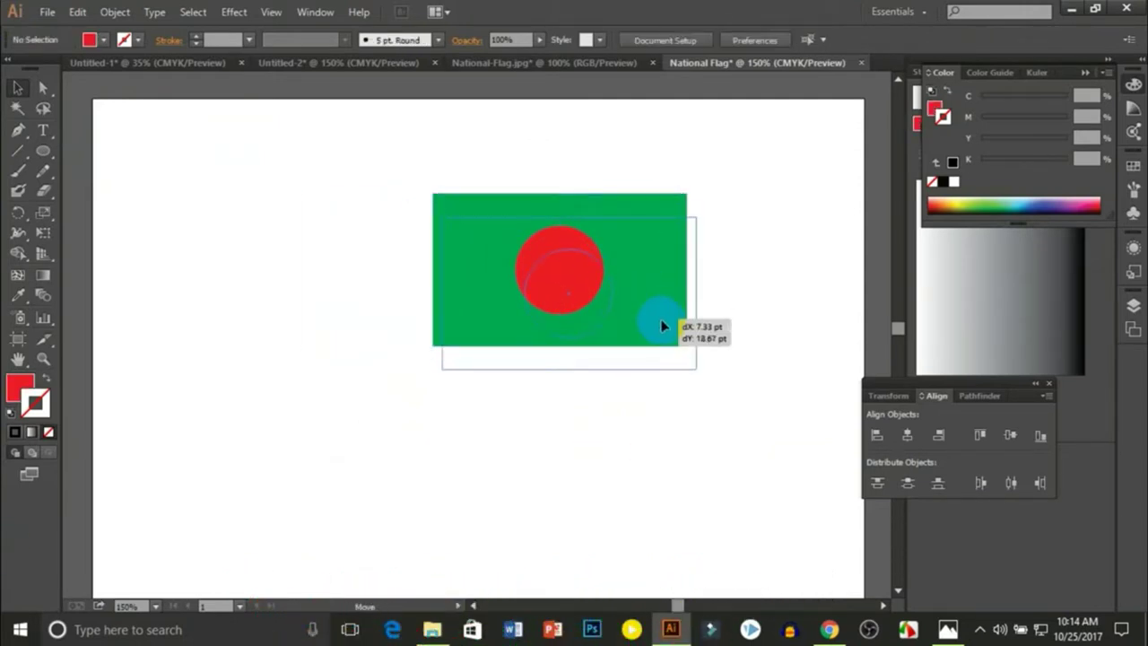
drag(651, 306, 660, 331)
click(627, 436)
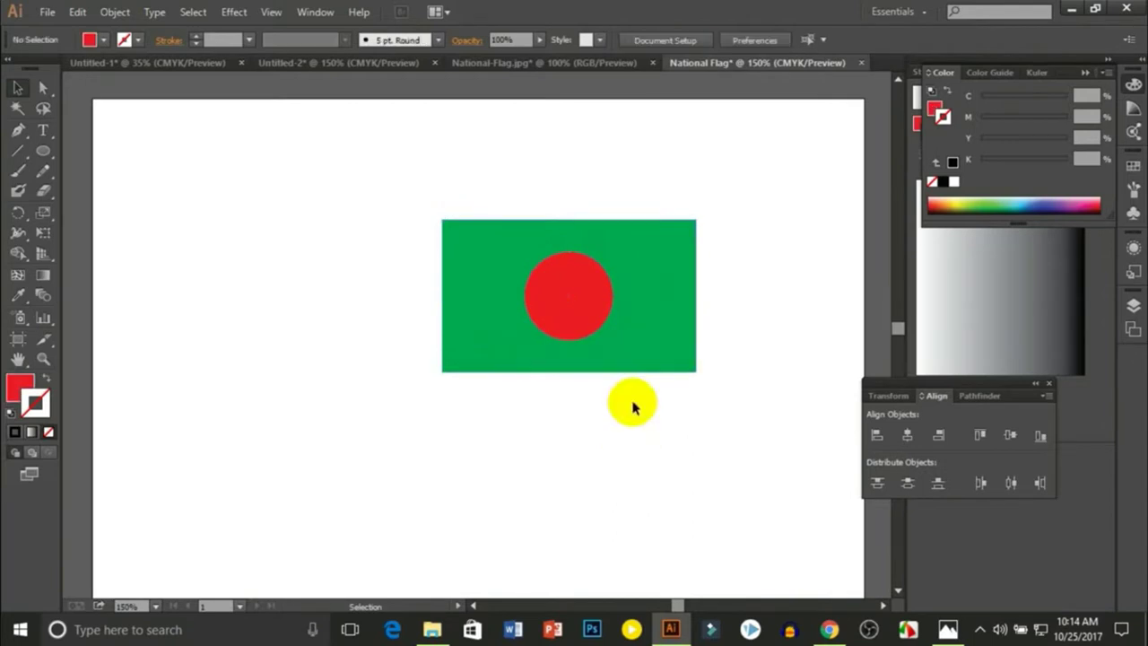
drag(622, 351, 597, 340)
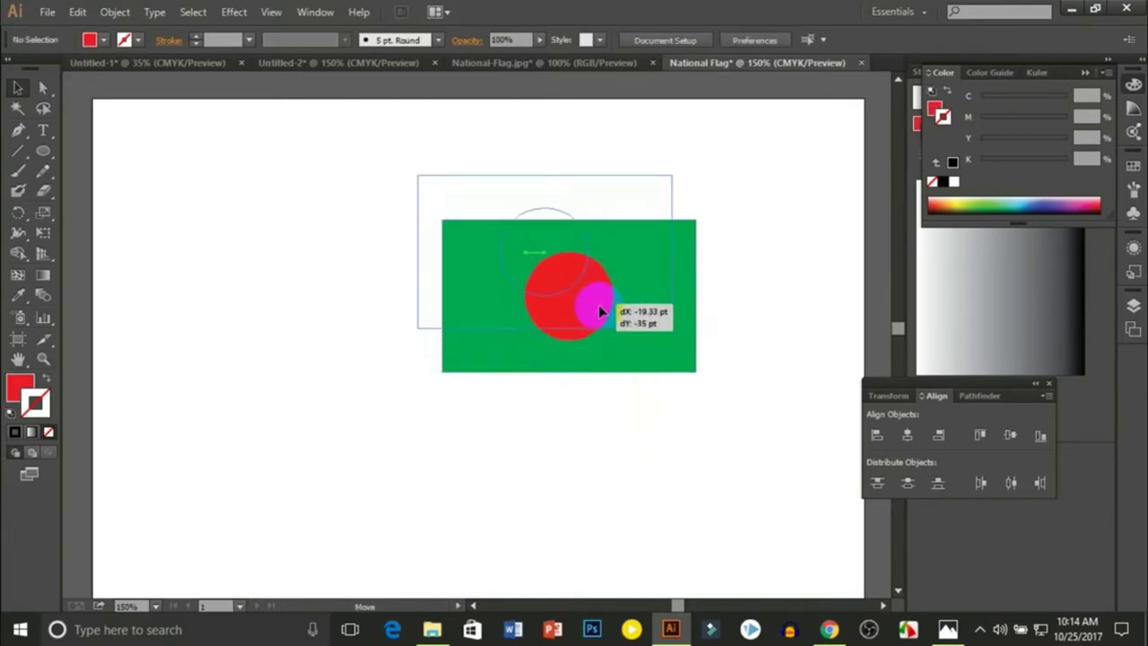
click(589, 363)
click(481, 249)
click(476, 235)
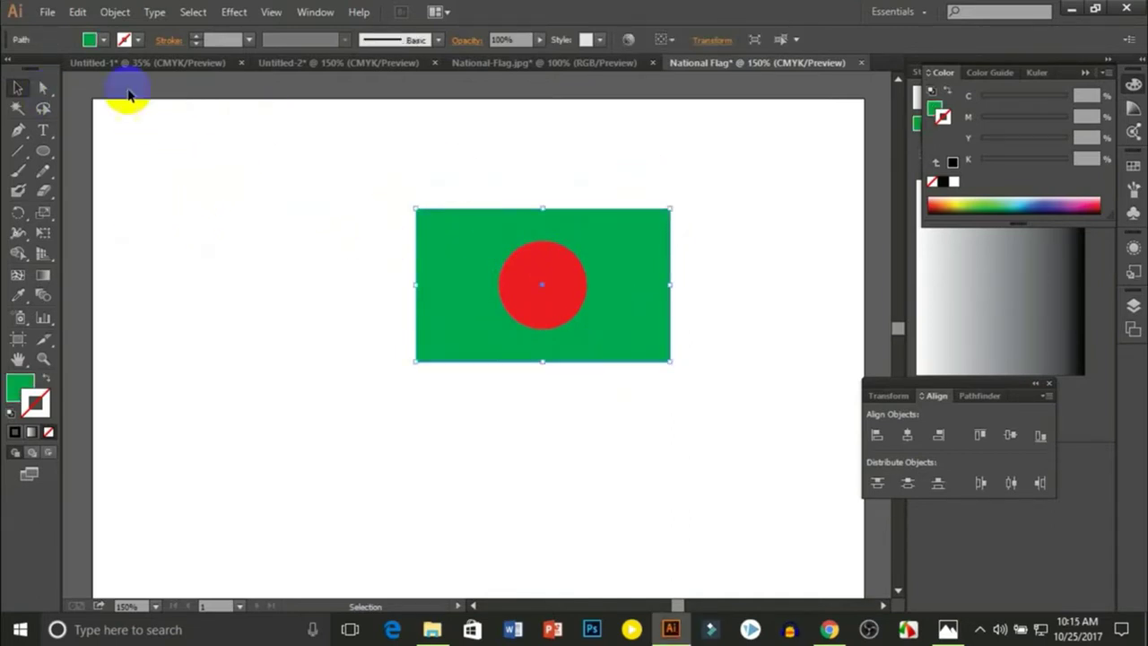
Add anchor points at the middle of the rectangle's top and bottom edges.
click(249, 235)
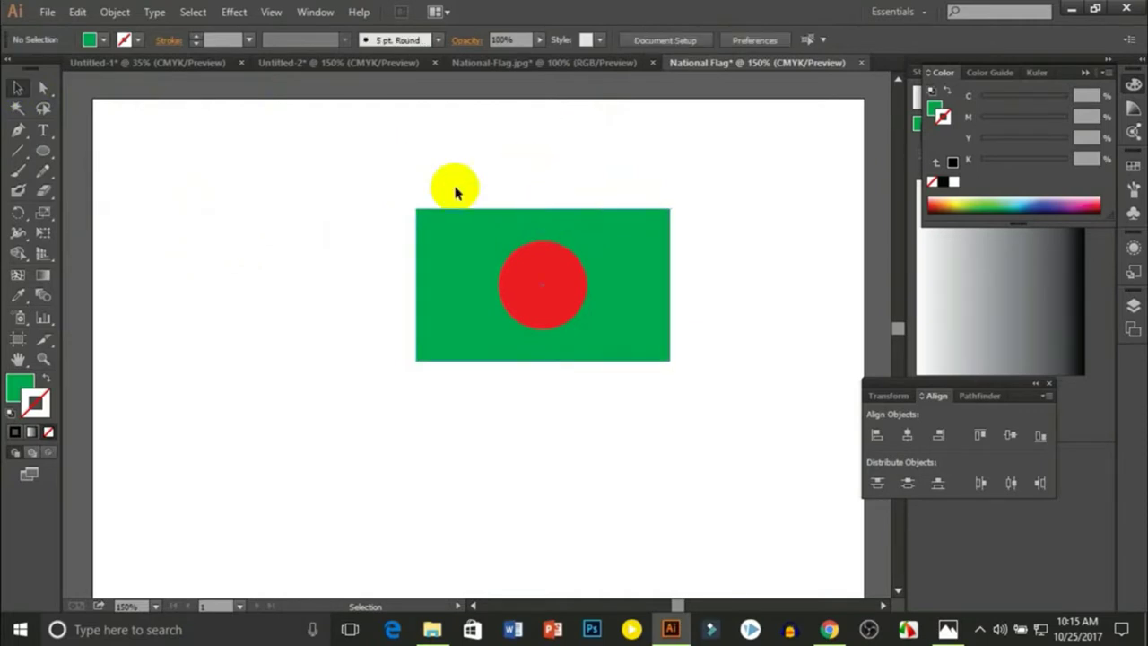
click(546, 216)
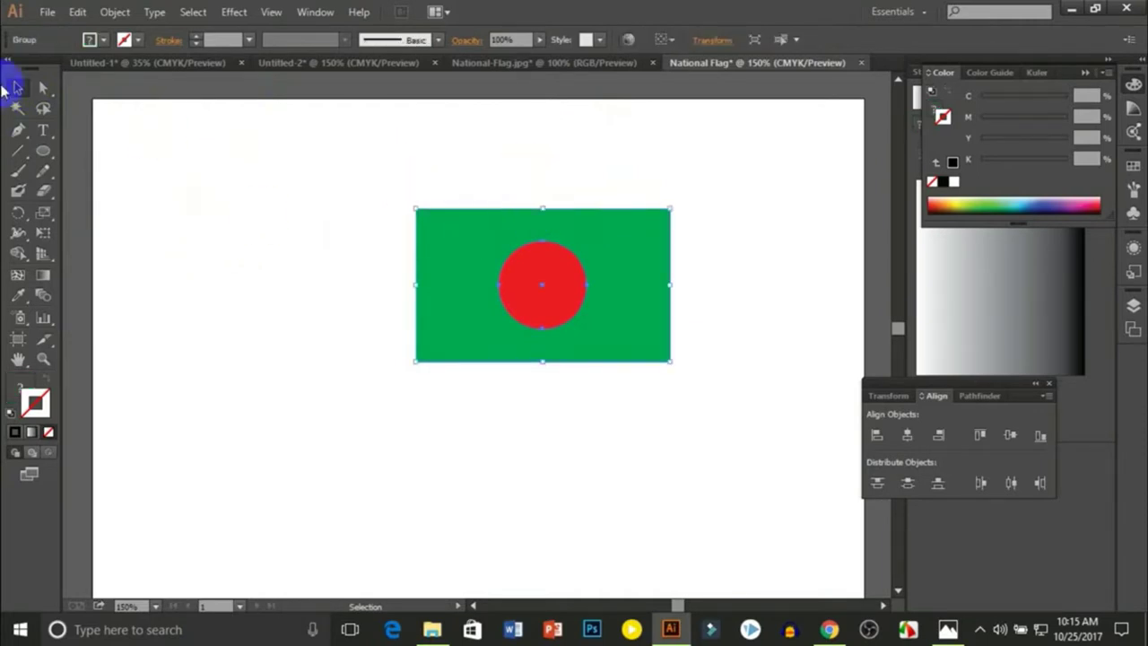
click(19, 131)
drag(20, 131, 121, 162)
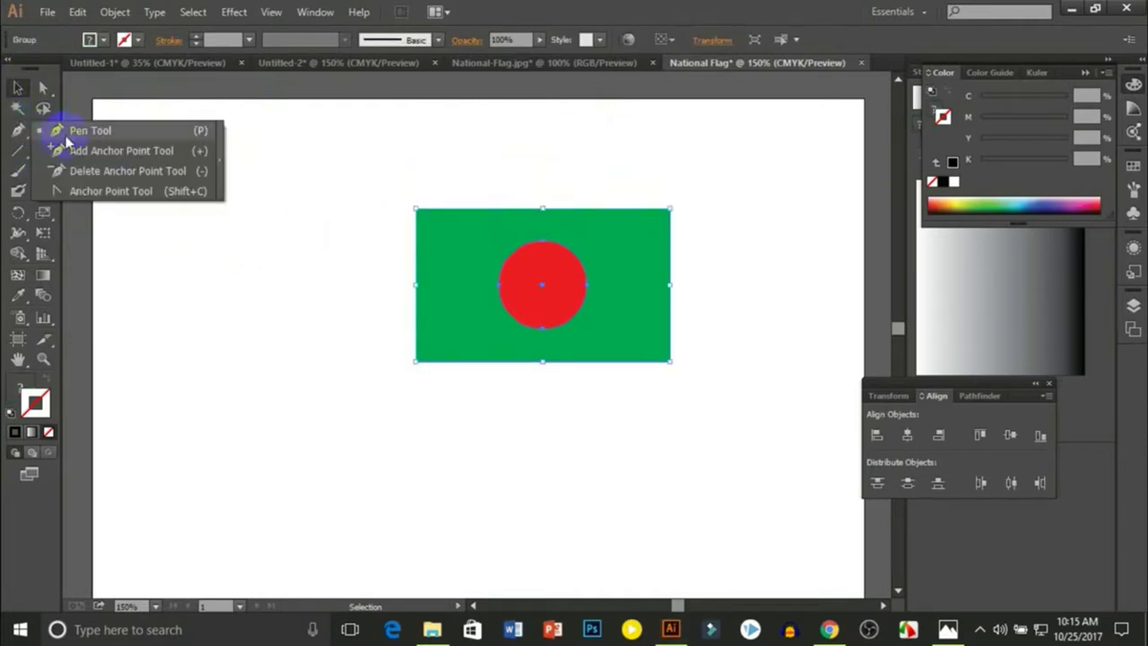
click(120, 156)
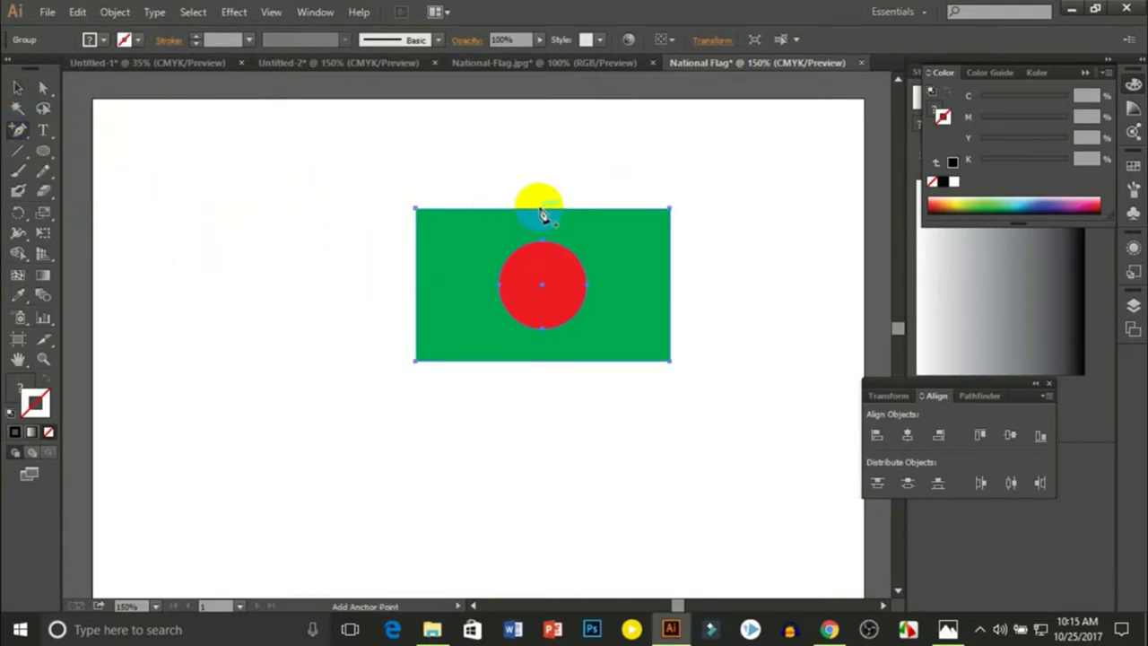
click(542, 212)
click(544, 362)
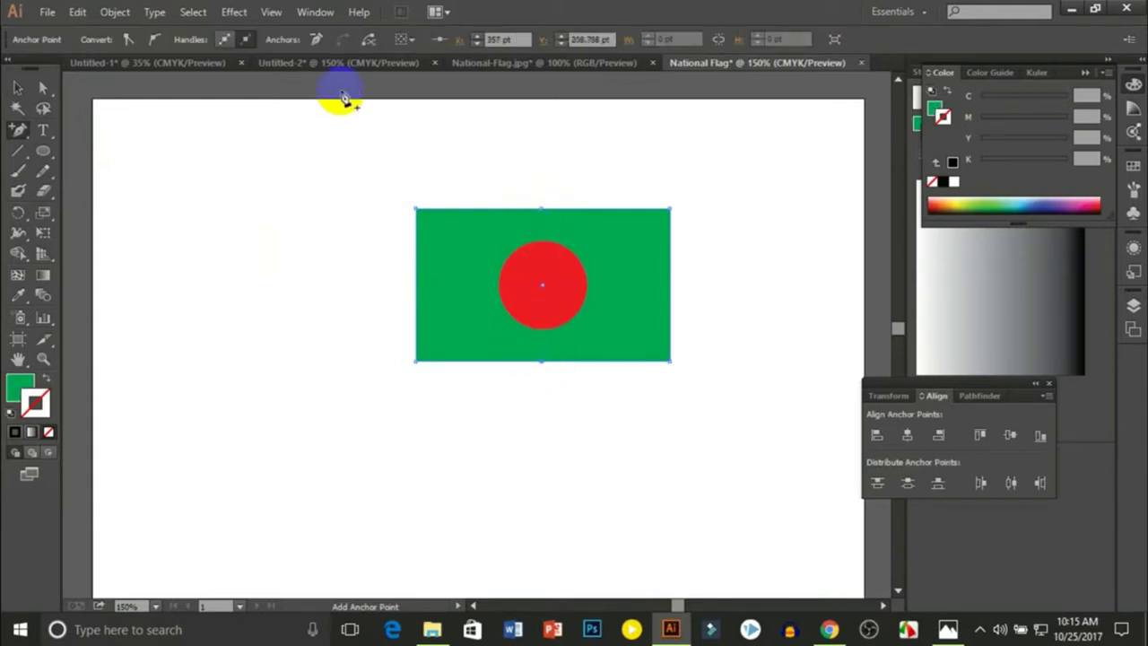
Reselect the rectangle and reopen the pen tools group.
click(17, 87)
click(23, 130)
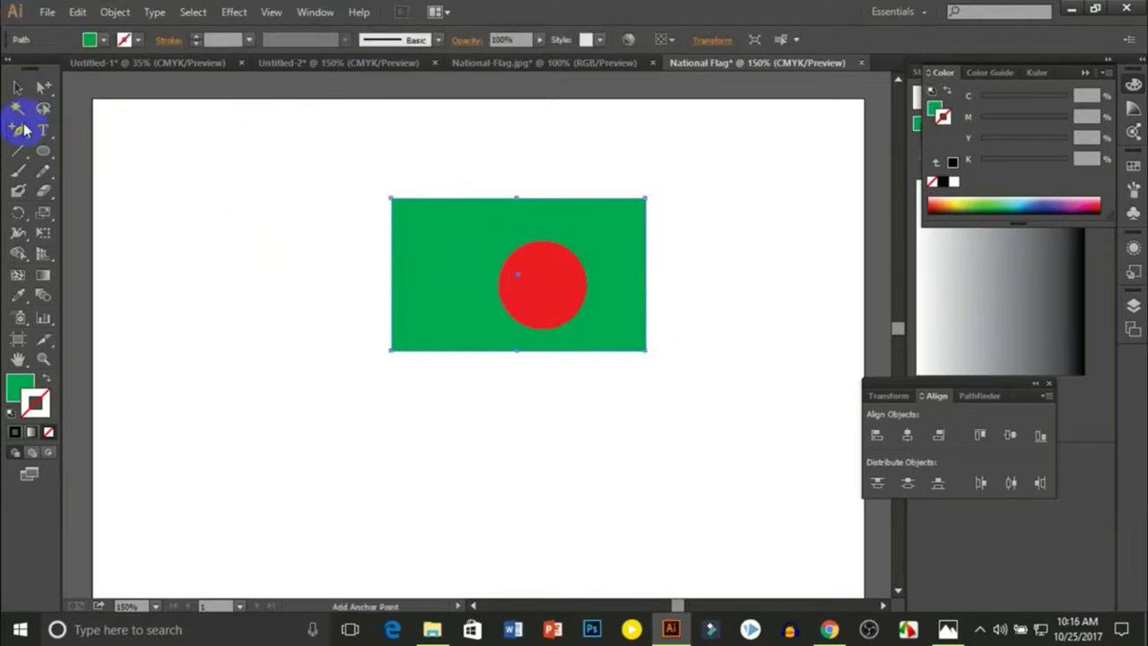
click(24, 130)
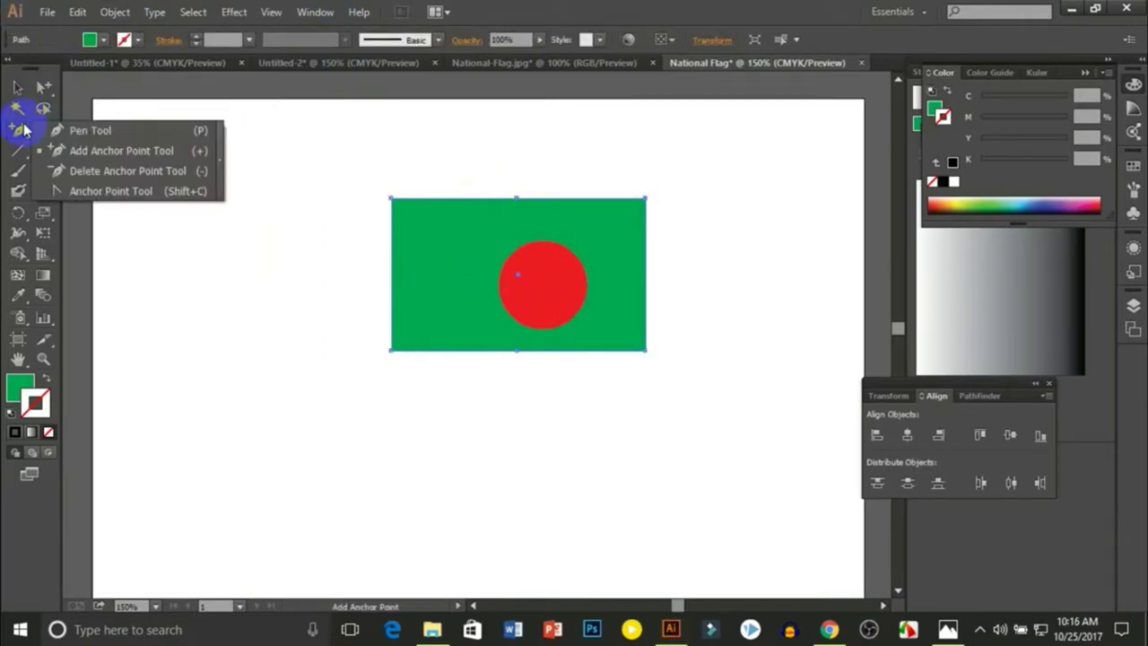
drag(23, 130, 108, 162)
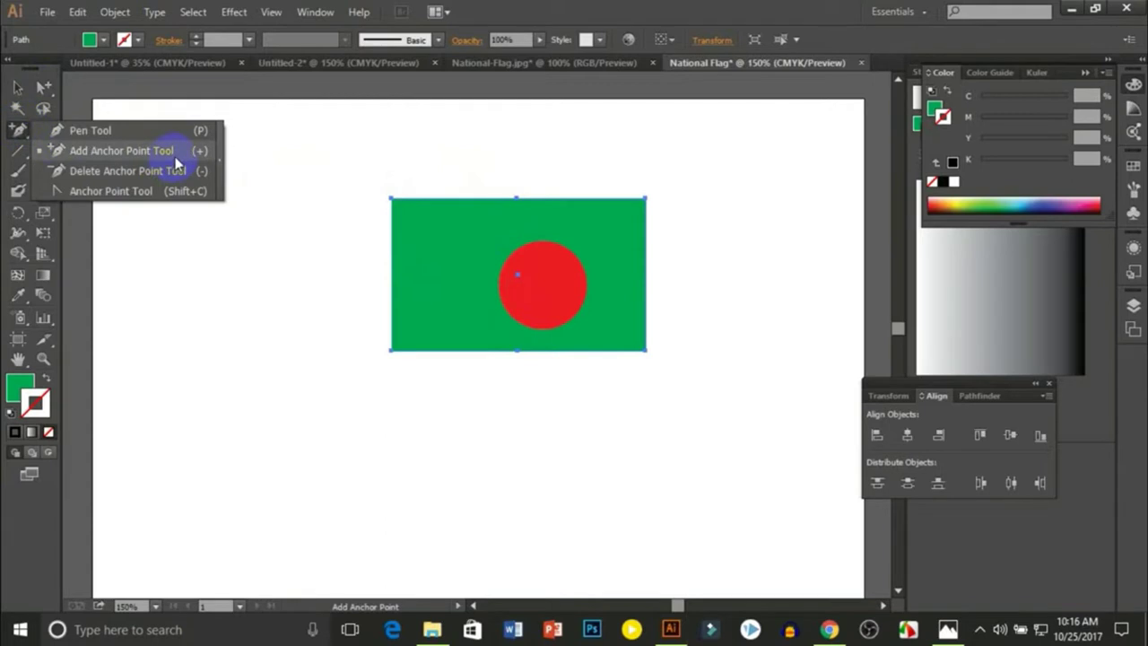
drag(177, 164, 126, 205)
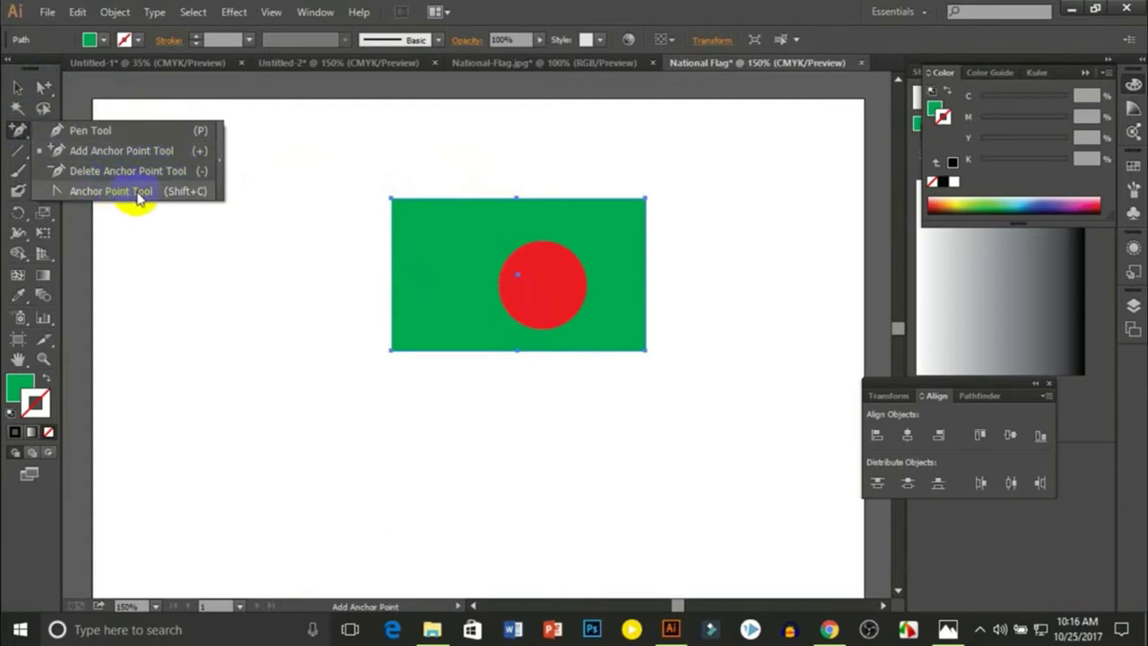
Curve the flag's top edge into an S-shaped wave from its middle anchor.
click(142, 191)
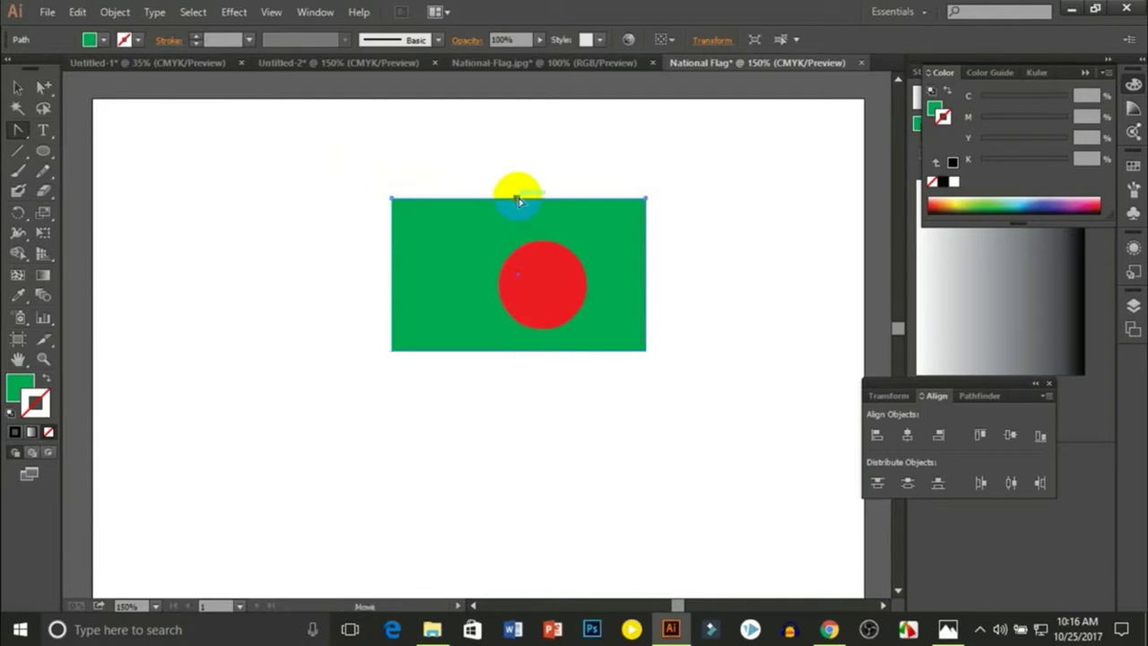
drag(519, 203, 542, 177)
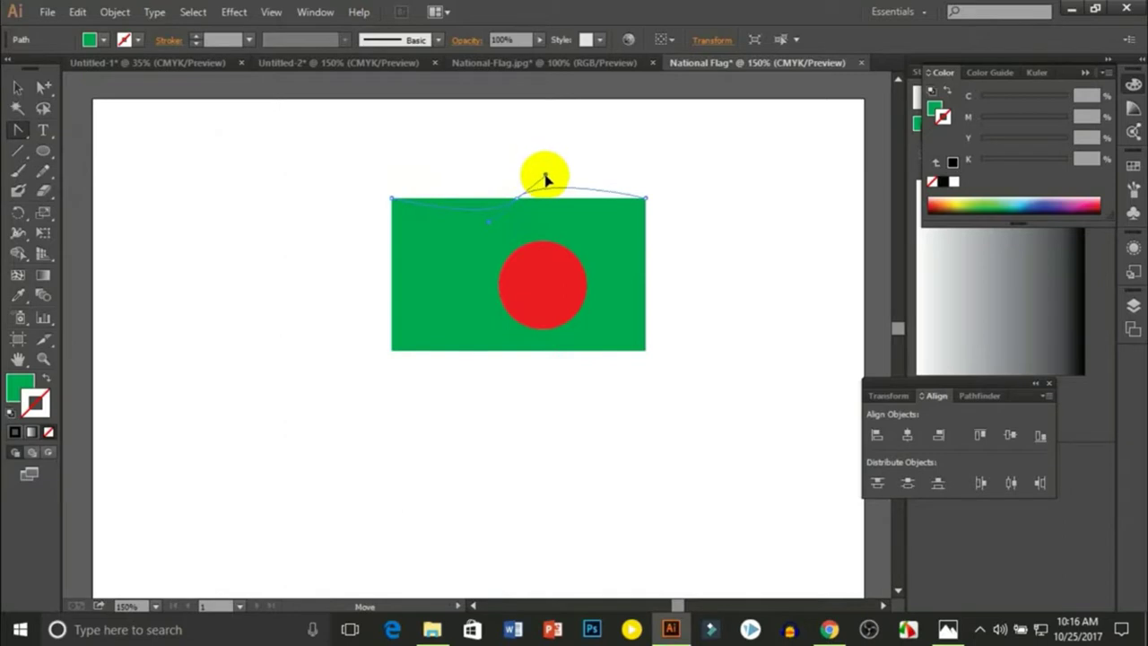
drag(546, 180, 556, 220)
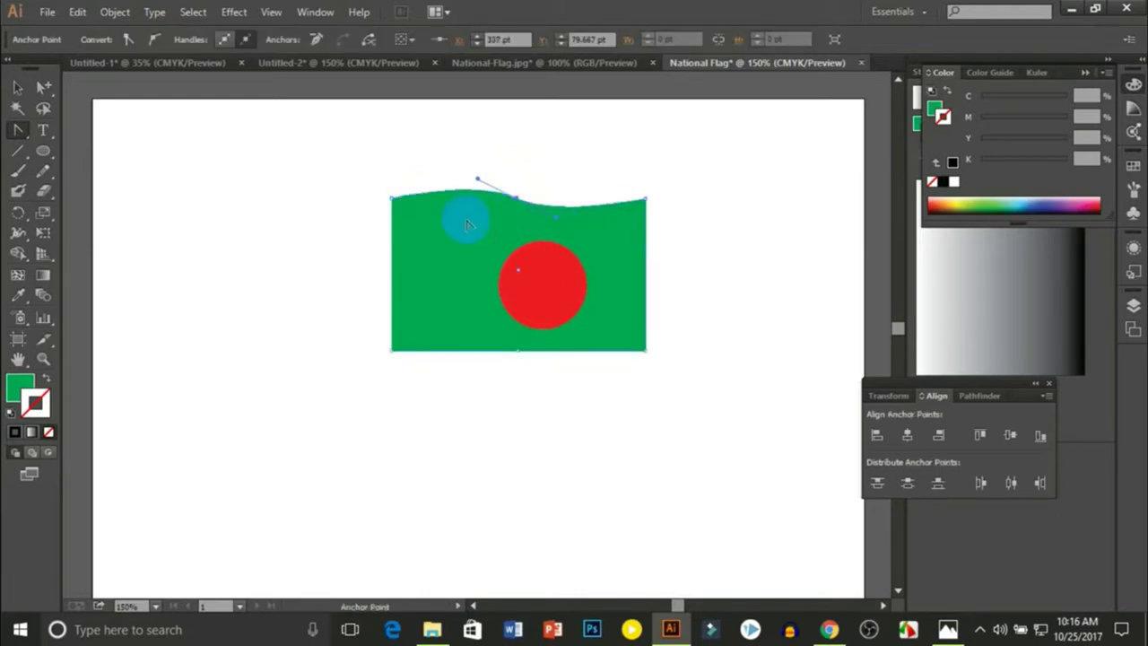
click(18, 88)
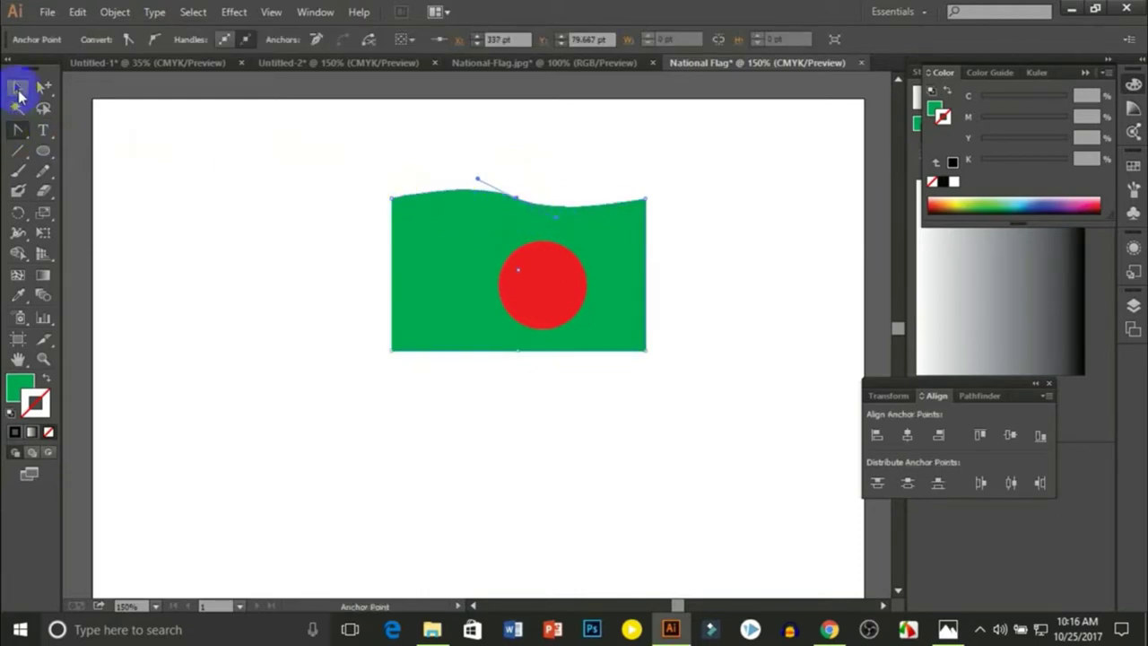
click(356, 358)
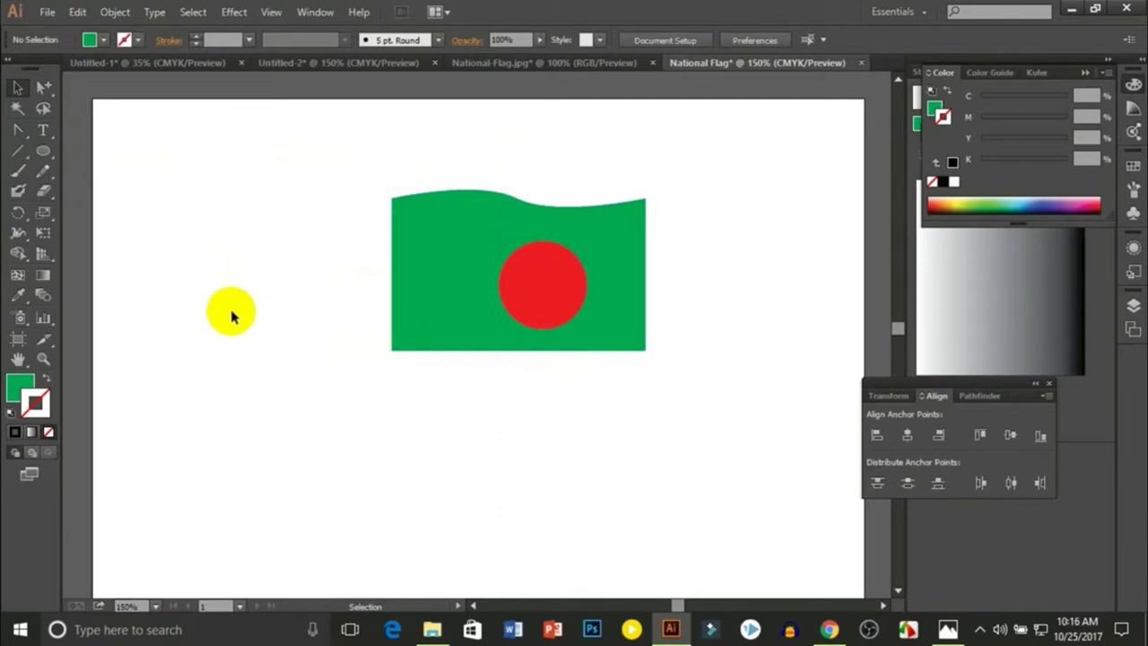
Bend the bottom edge into a matching wave at its middle anchor.
click(19, 133)
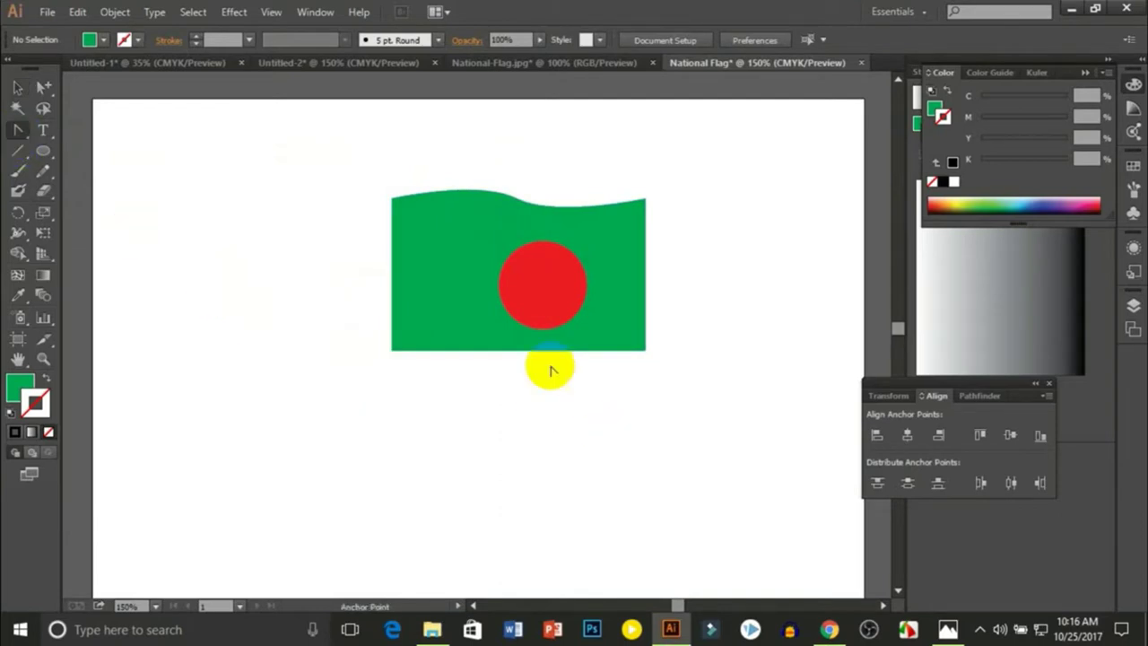
click(527, 351)
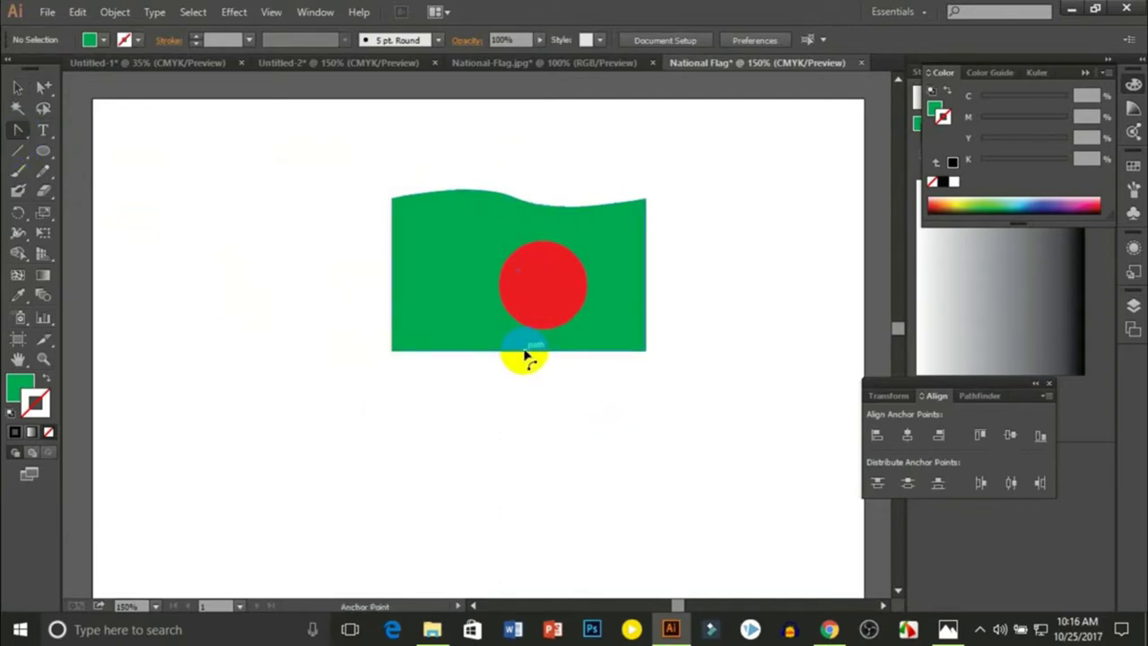
mouse_move(526, 353)
mouse_down()
mouse_move(554, 361)
mouse_move(514, 373)
mouse_up()
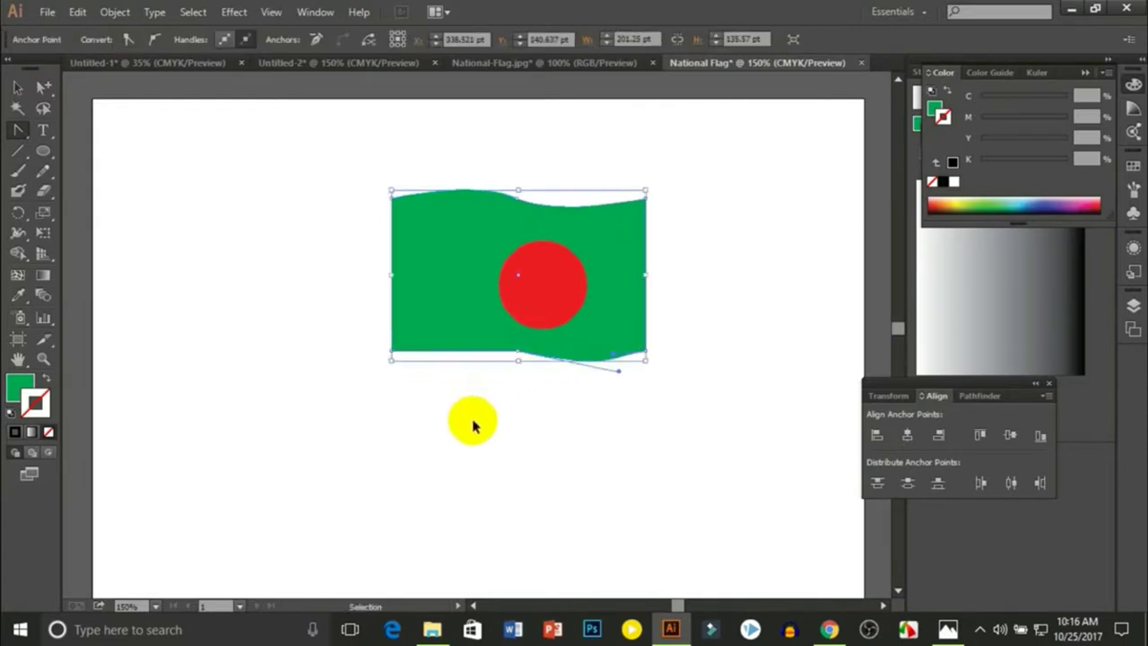
click(515, 351)
mouse_move(516, 351)
mouse_down()
mouse_move(521, 367)
mouse_move(484, 333)
mouse_up()
click(18, 86)
click(206, 269)
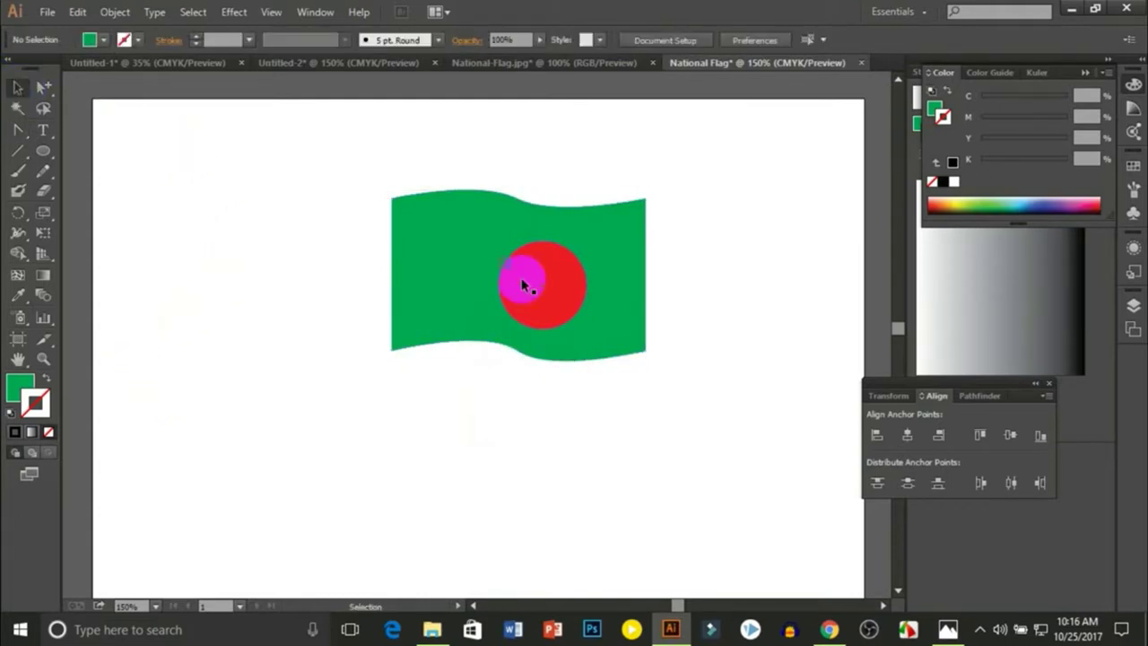
click(549, 280)
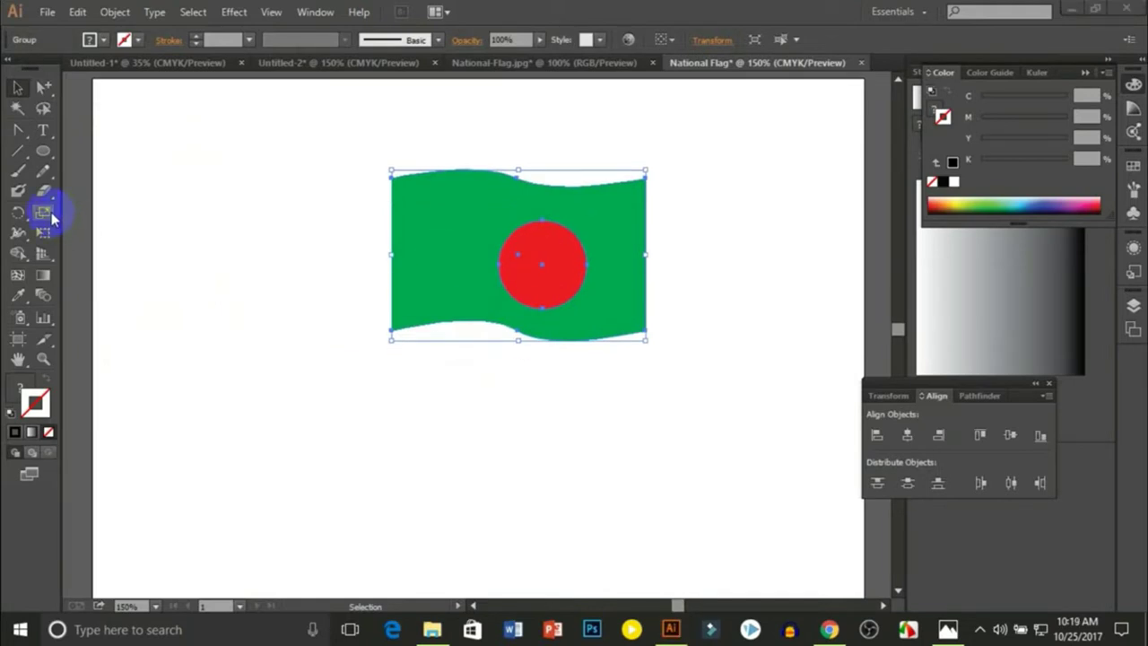
Add a Reshape point on the left edge and adjust the left and right edge anchors.
mouse_move(48, 212)
mouse_down()
mouse_move(79, 213)
mouse_move(124, 257)
mouse_up()
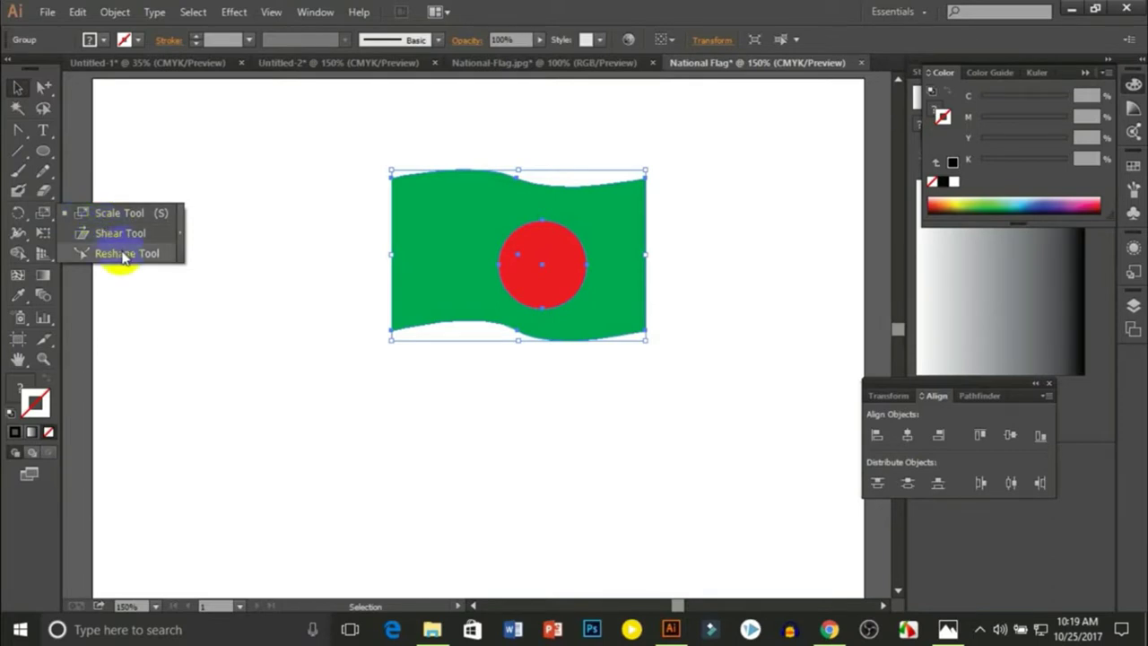
click(124, 258)
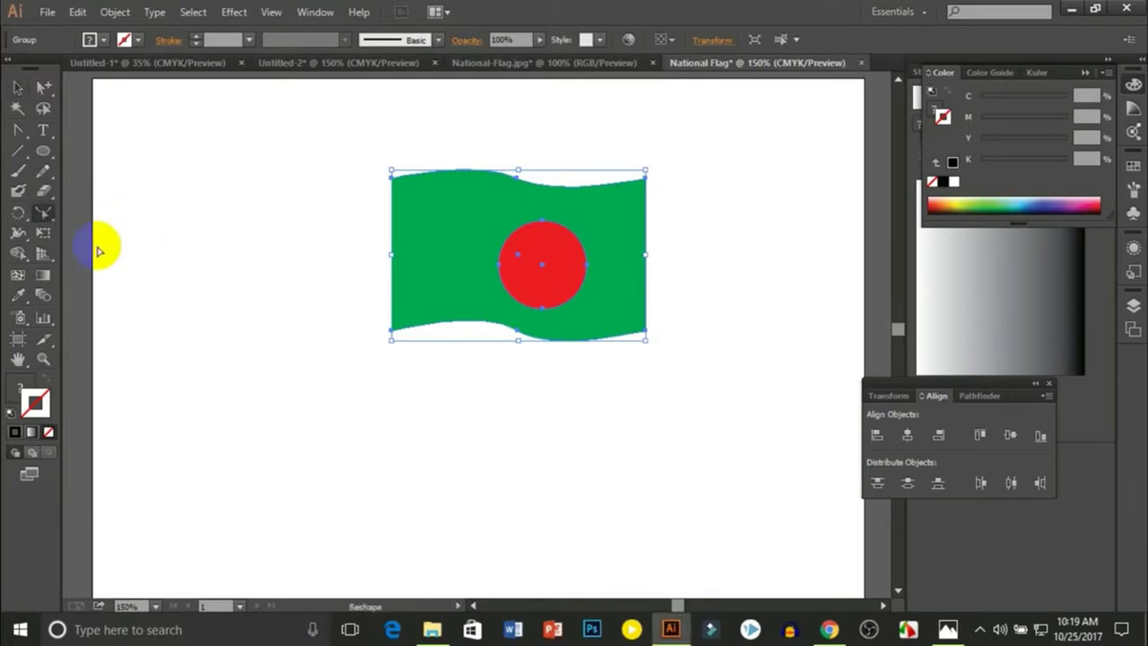
click(393, 258)
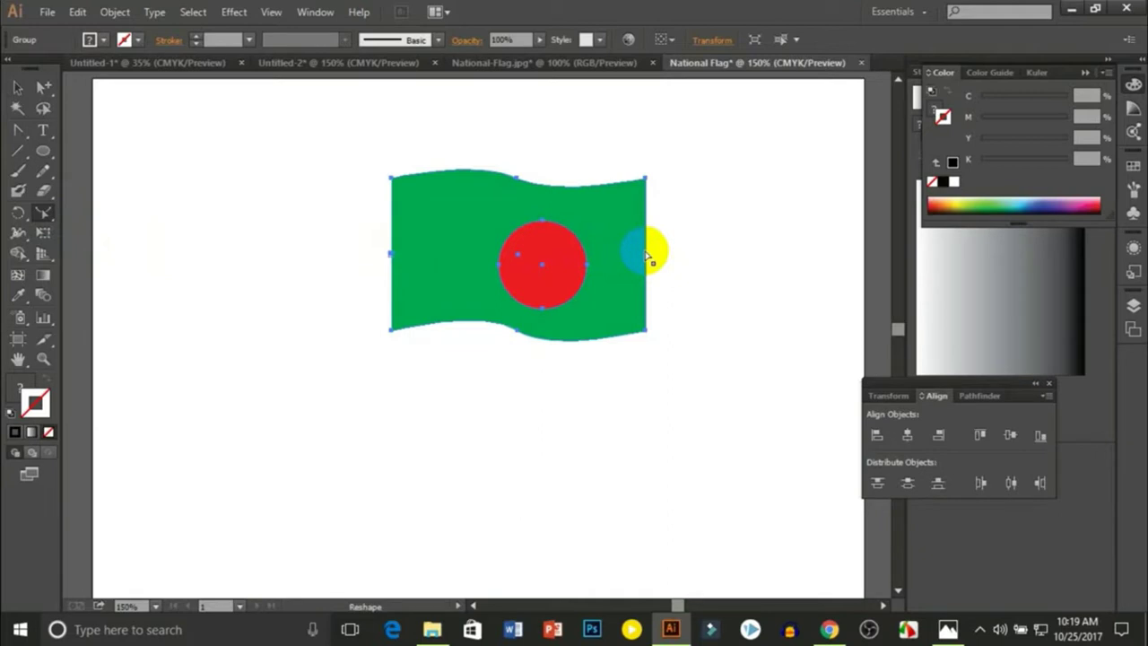
click(43, 87)
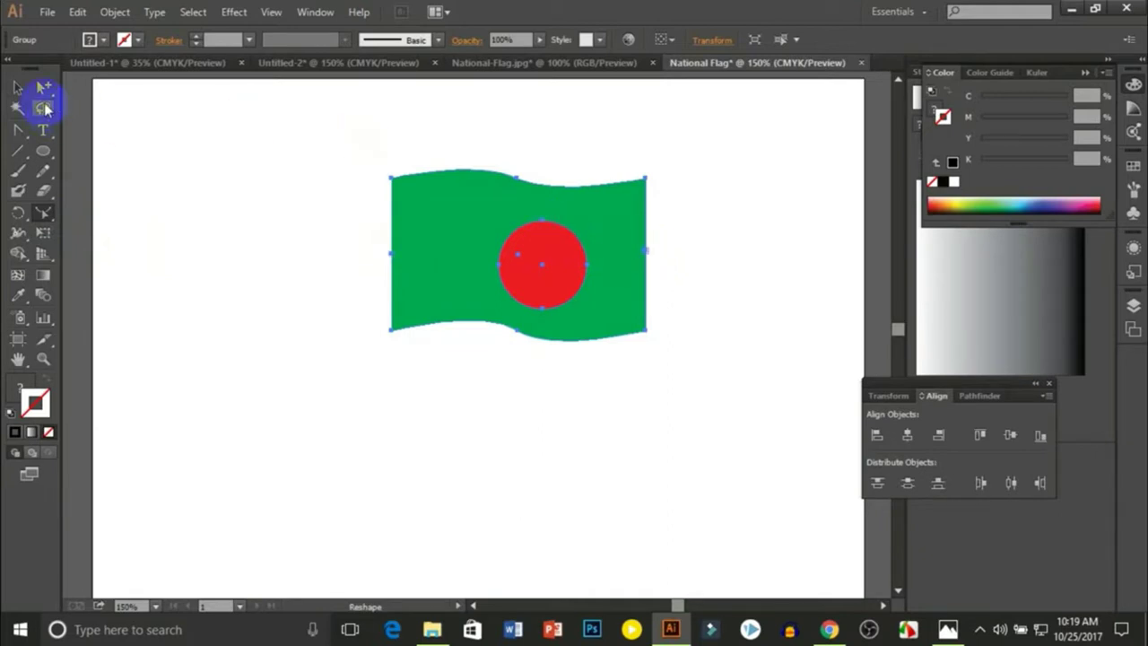
click(103, 87)
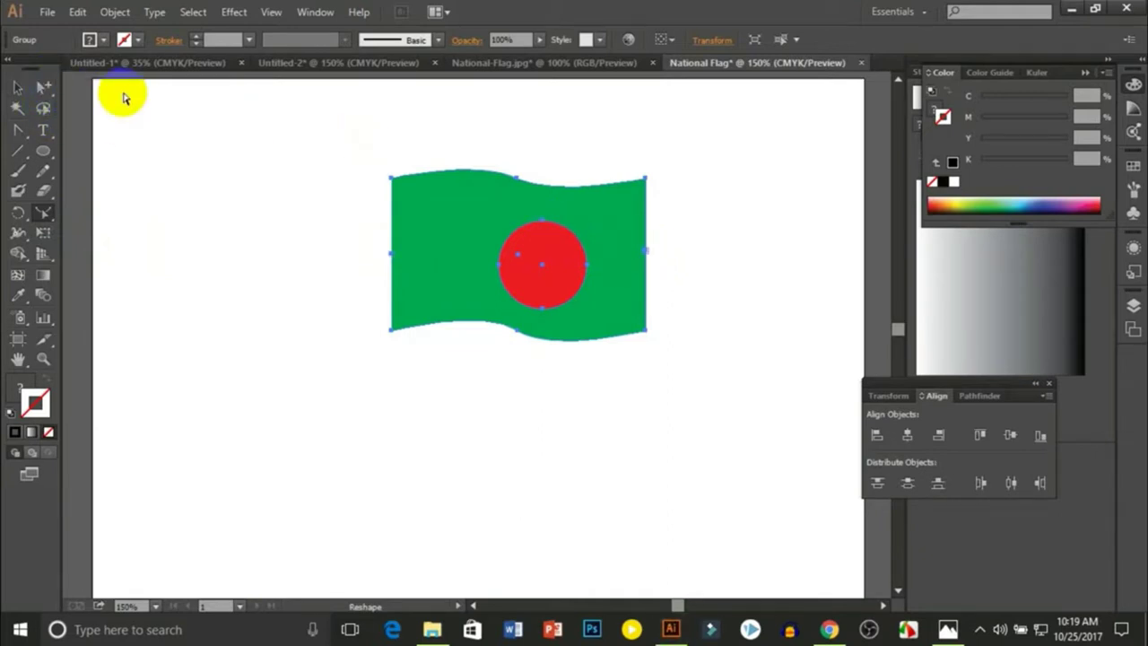
click(399, 267)
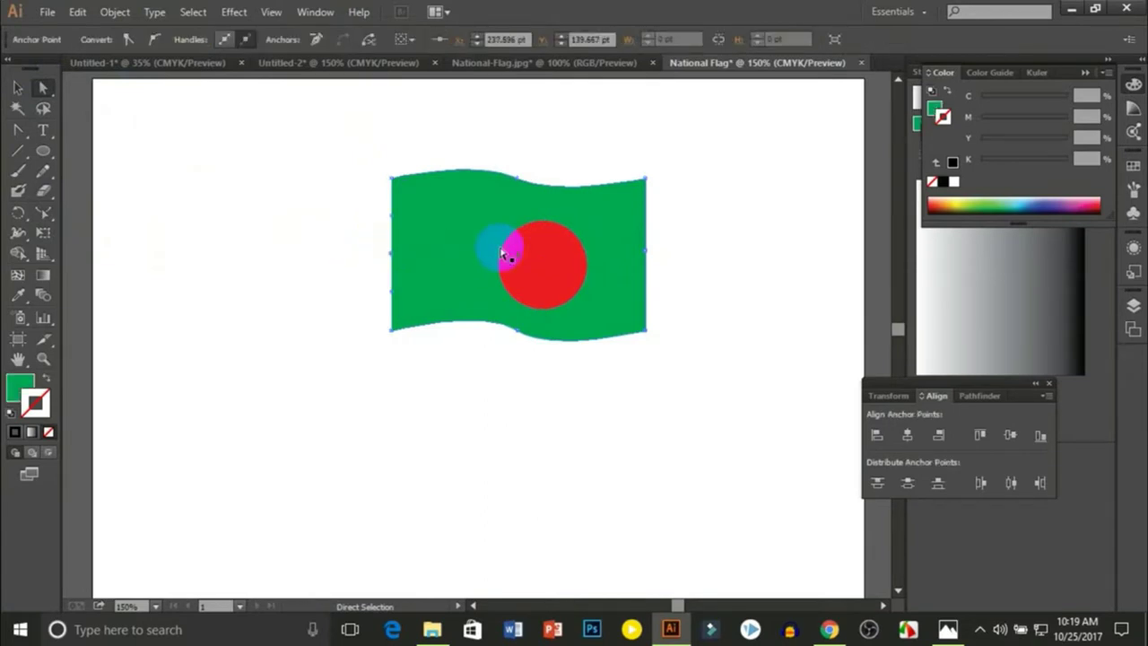
shift+click(648, 256)
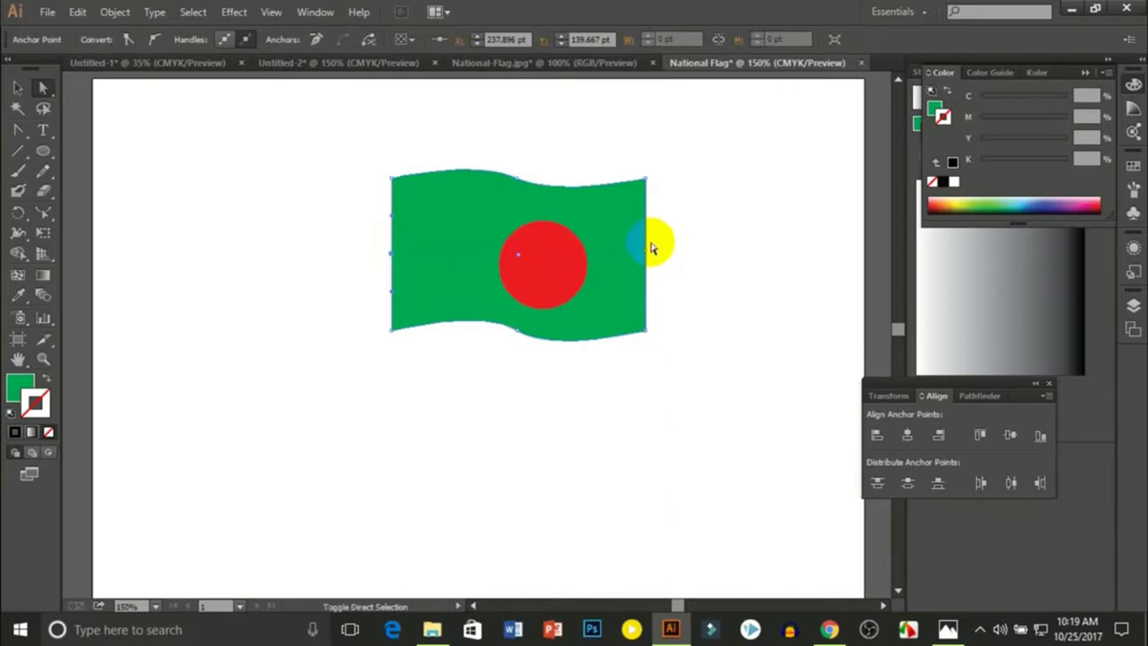
shift+click(646, 260)
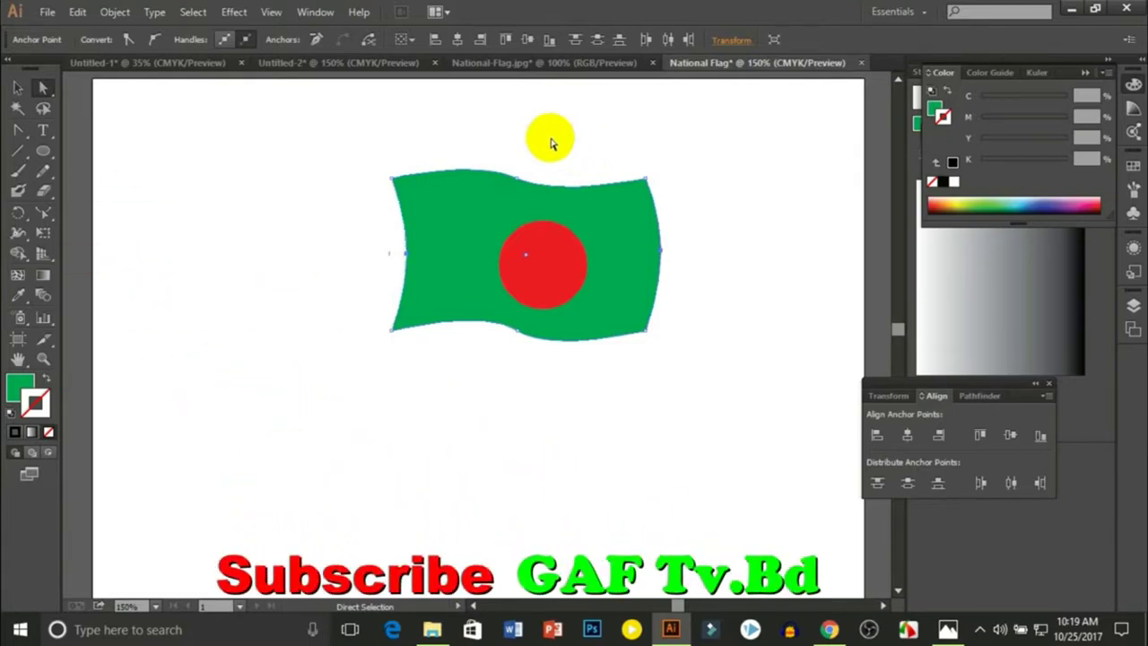
click(18, 88)
Reposition the wavy flag slightly up and to the right on the artboard.
click(128, 277)
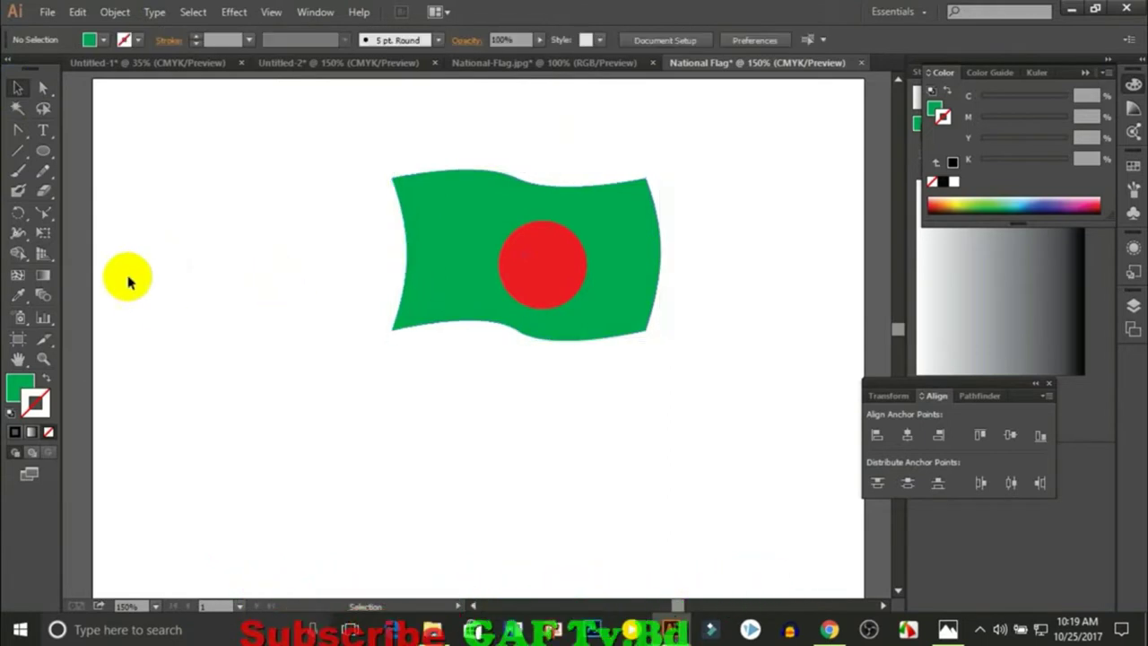
drag(513, 254, 486, 232)
click(277, 299)
drag(418, 194, 536, 252)
click(218, 333)
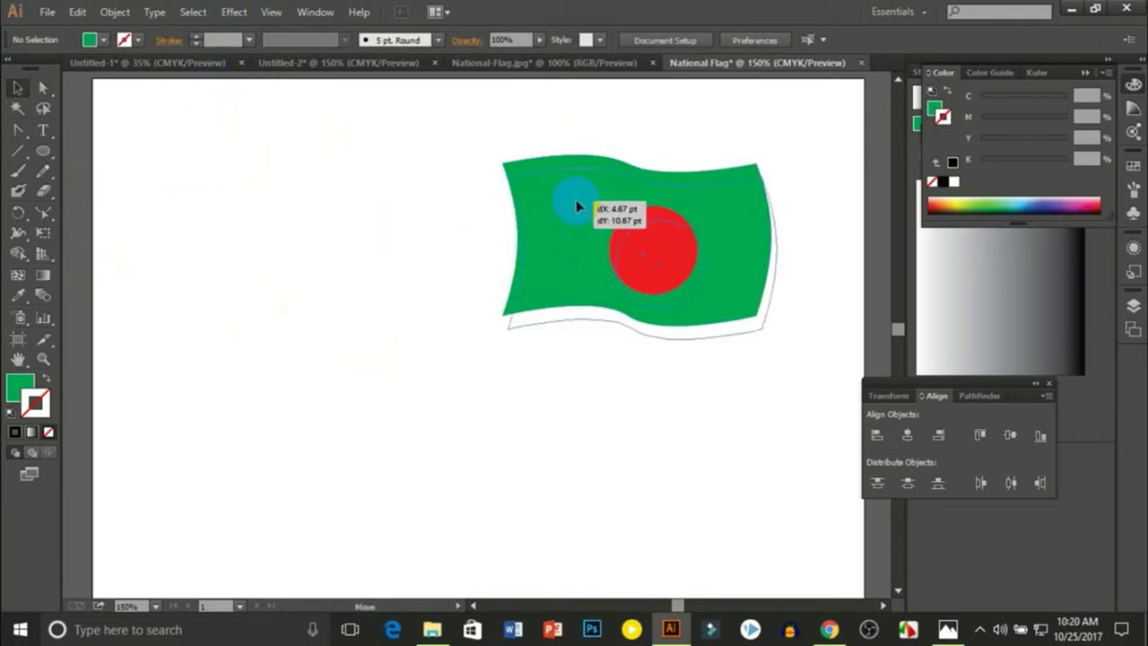
click(362, 279)
drag(614, 229, 637, 191)
click(517, 248)
scroll(604, 341, down, 3)
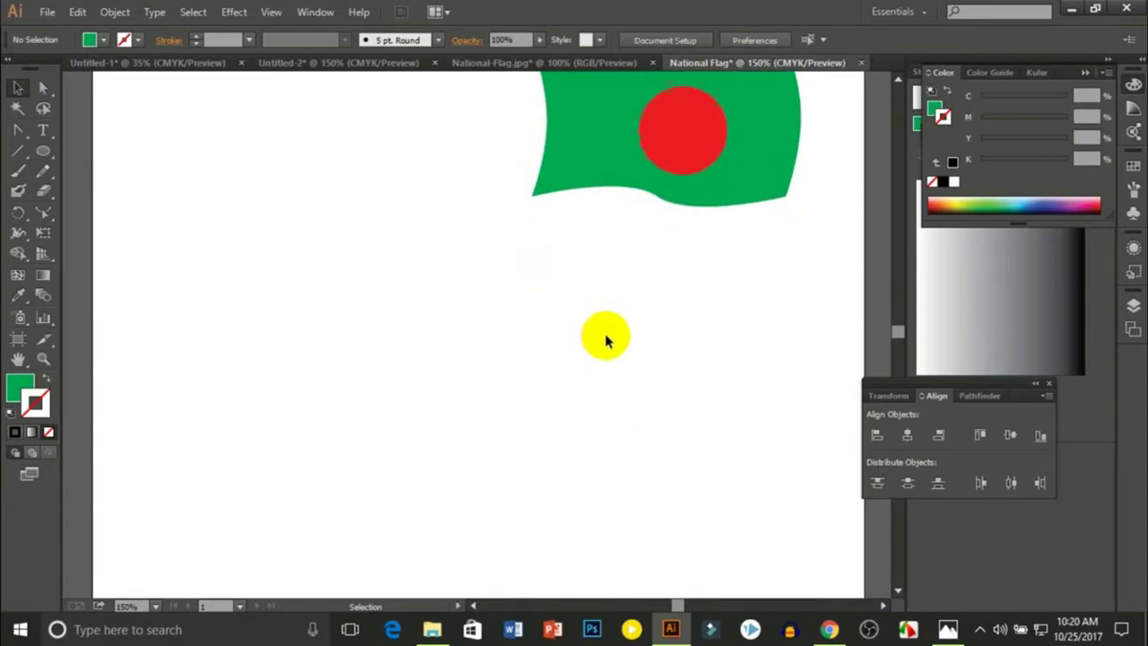
scroll(604, 339, up, 3)
Draw a tall, thin green rounded-rectangle bar to the left of the flag.
mouse_move(41, 152)
mouse_down()
mouse_move(143, 166)
mouse_move(135, 174)
mouse_up()
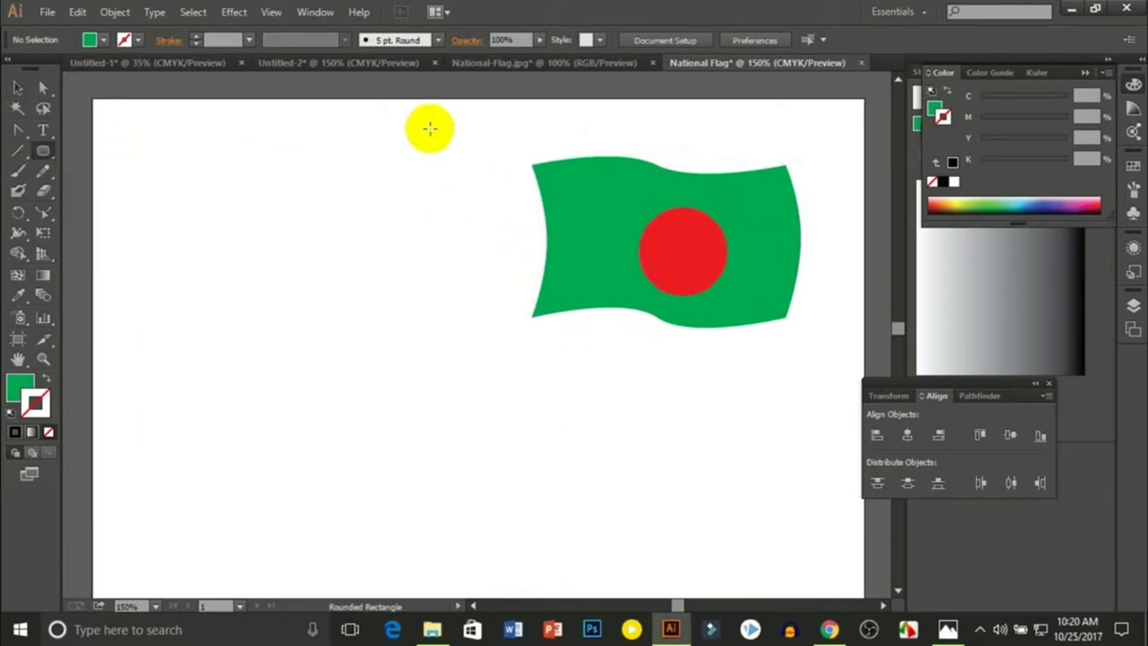
mouse_move(398, 117)
mouse_down()
mouse_move(424, 541)
mouse_move(408, 547)
mouse_up()
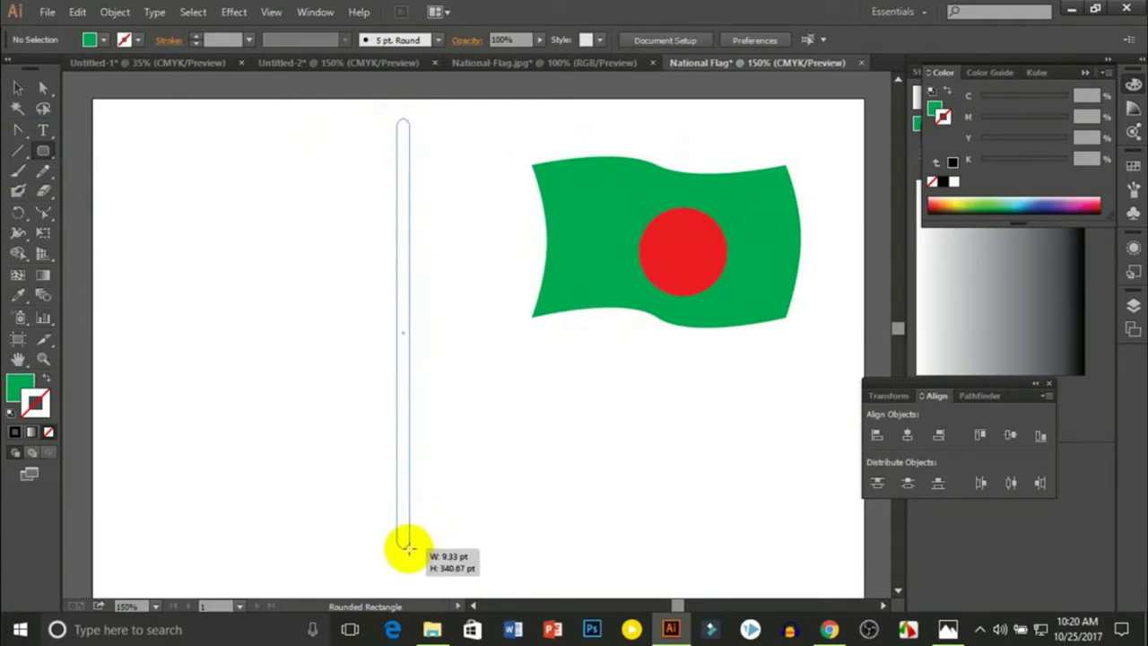
drag(408, 547, 405, 543)
click(20, 89)
click(15, 89)
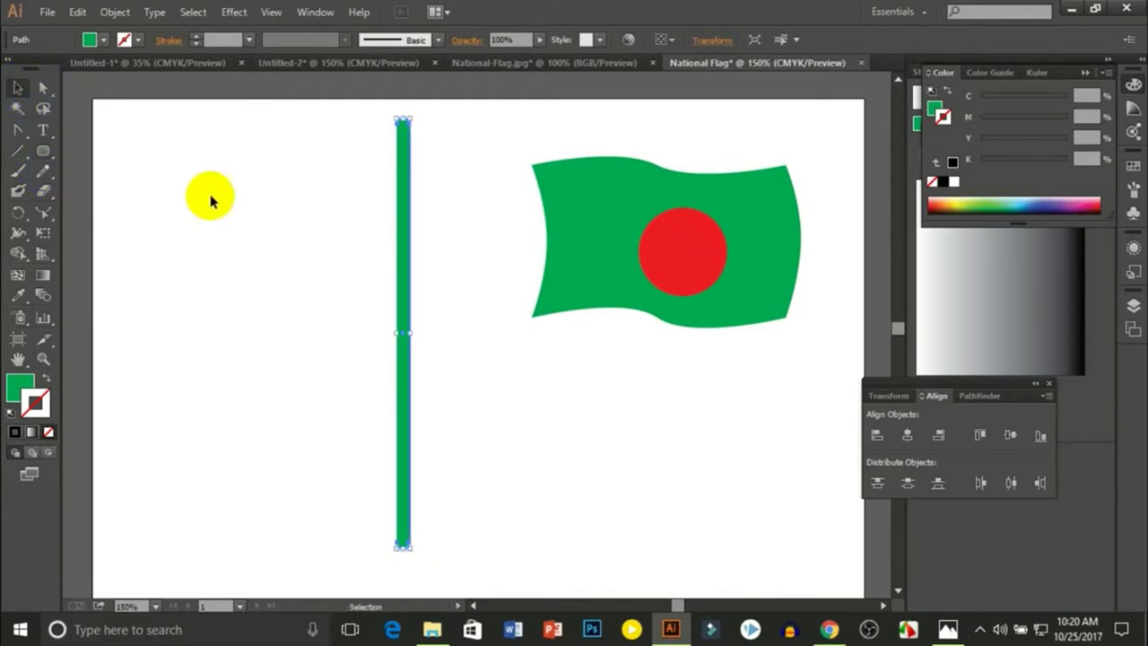
Reselect the new green pole to check its placement.
click(259, 230)
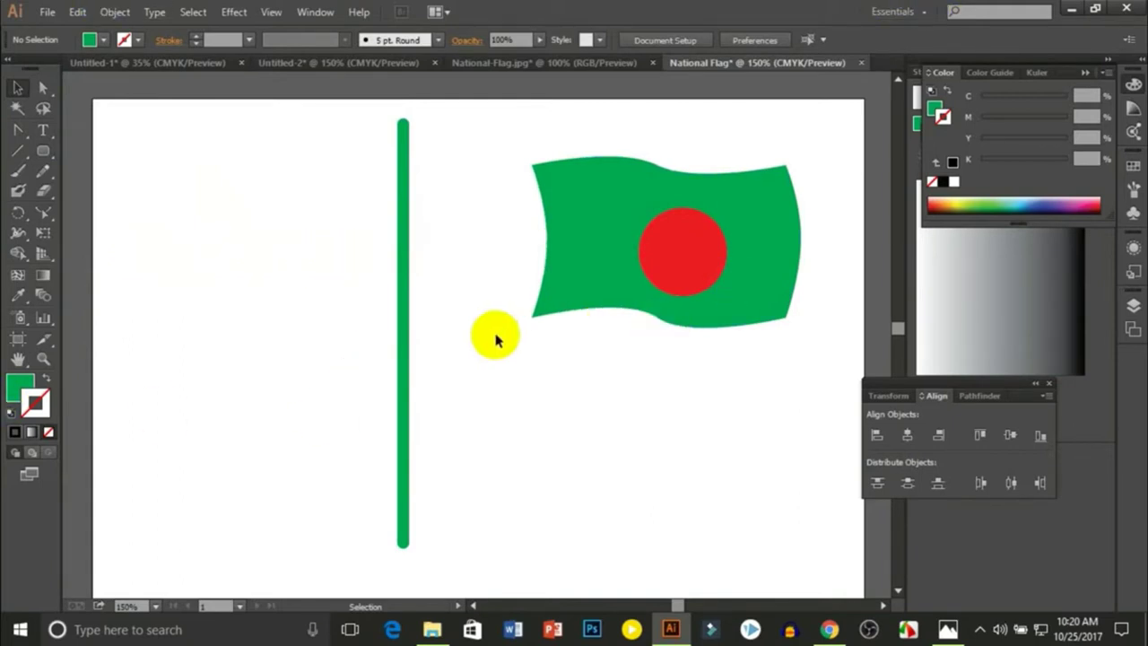
click(406, 272)
click(243, 325)
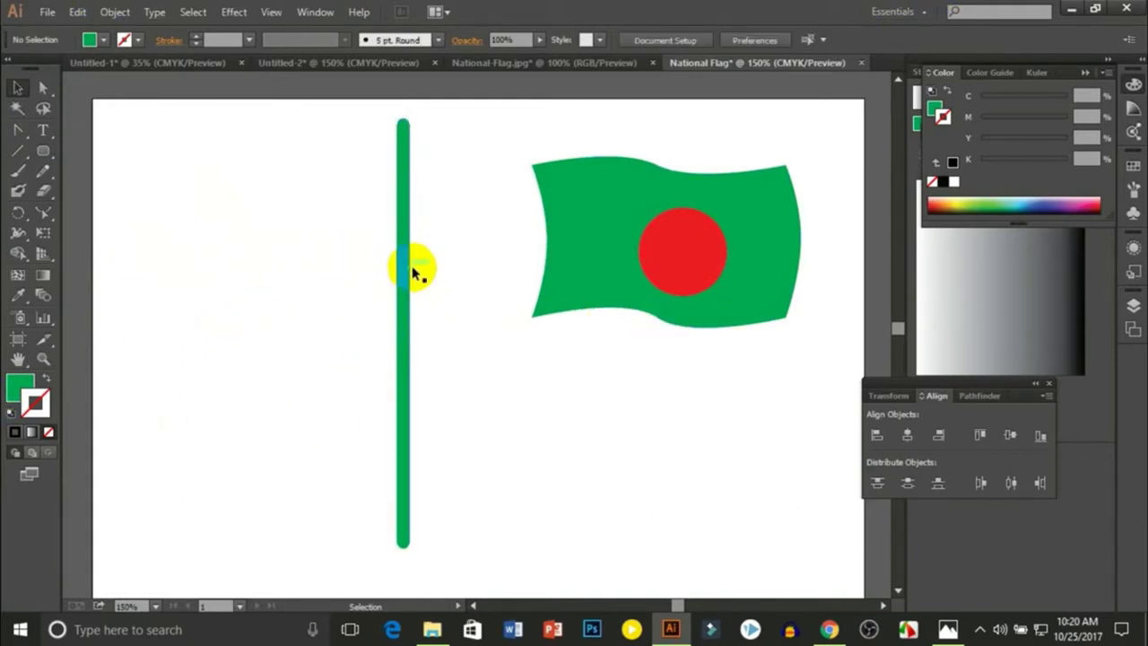
click(409, 279)
click(307, 321)
click(403, 262)
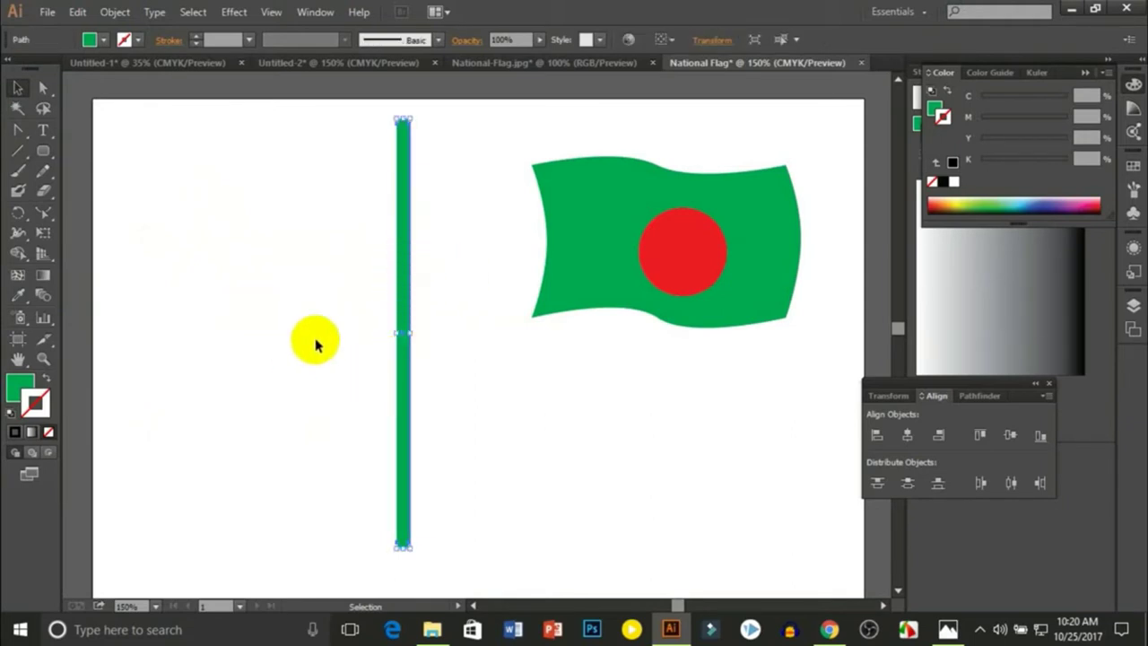
click(347, 287)
click(405, 269)
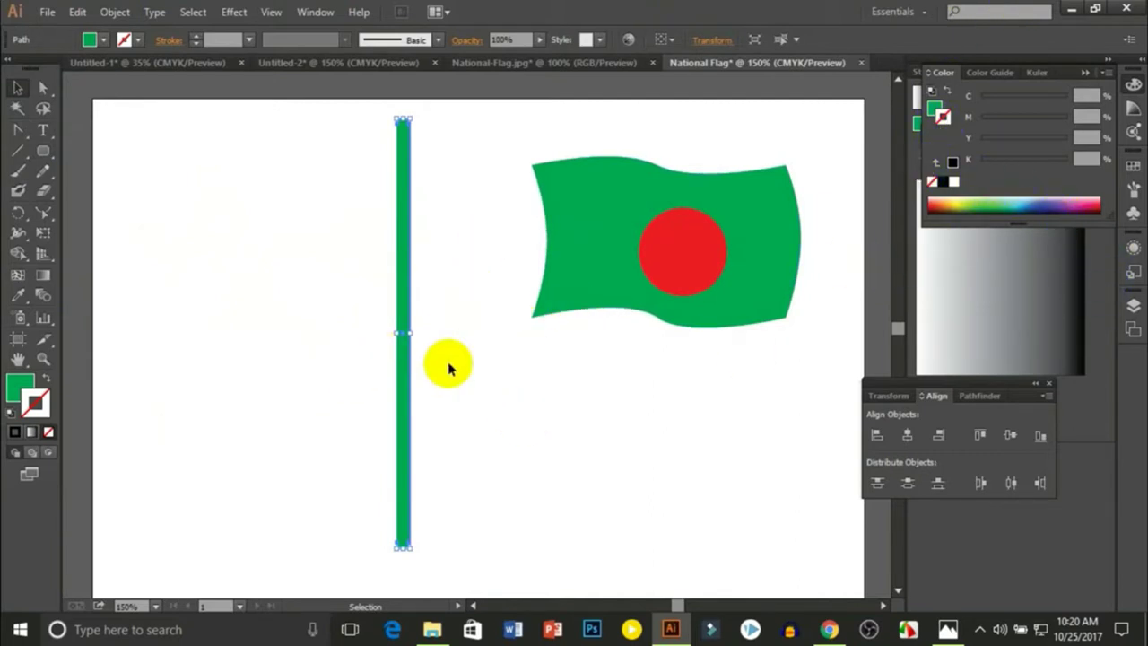
Select the pole and give its fill a gradient.
click(44, 275)
click(403, 332)
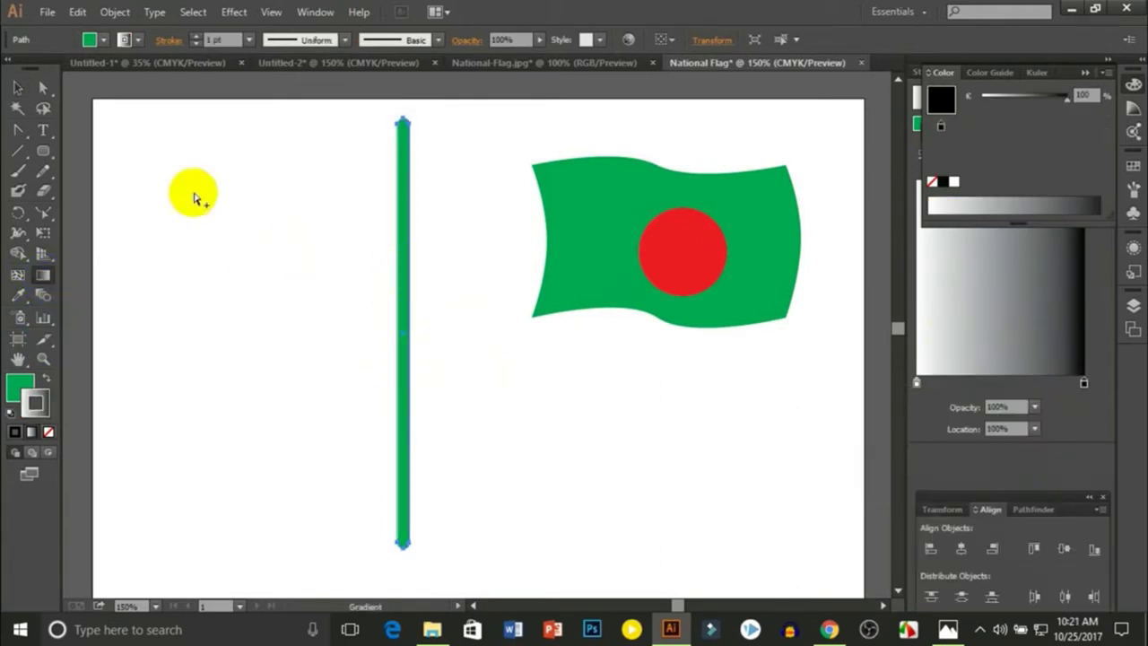
click(18, 87)
click(392, 240)
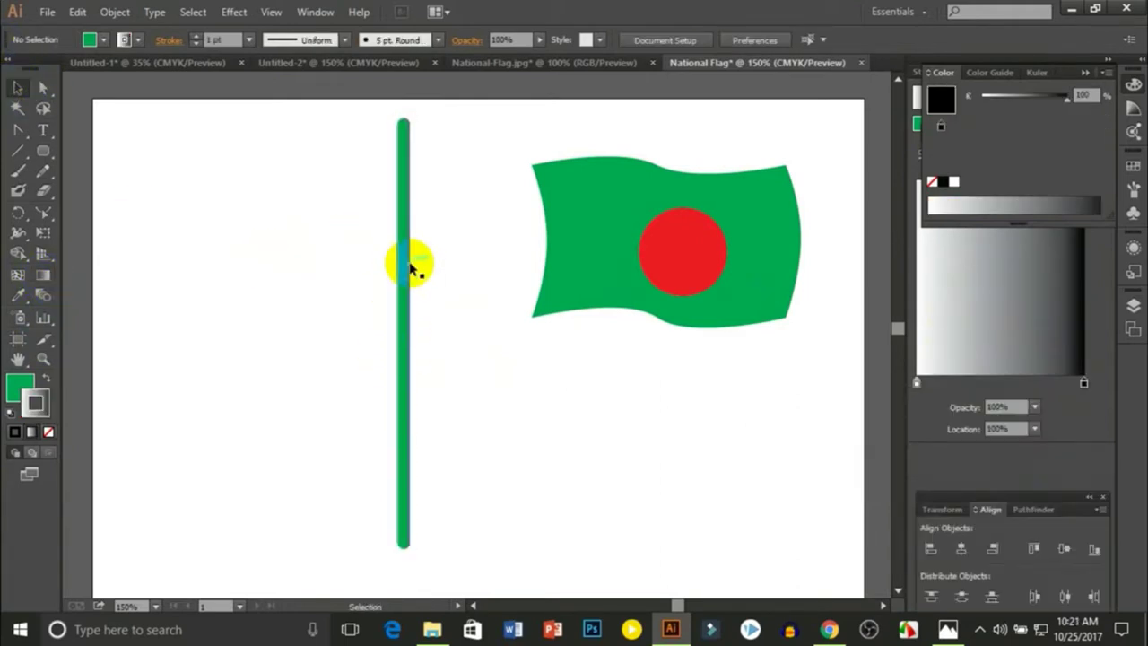
click(410, 266)
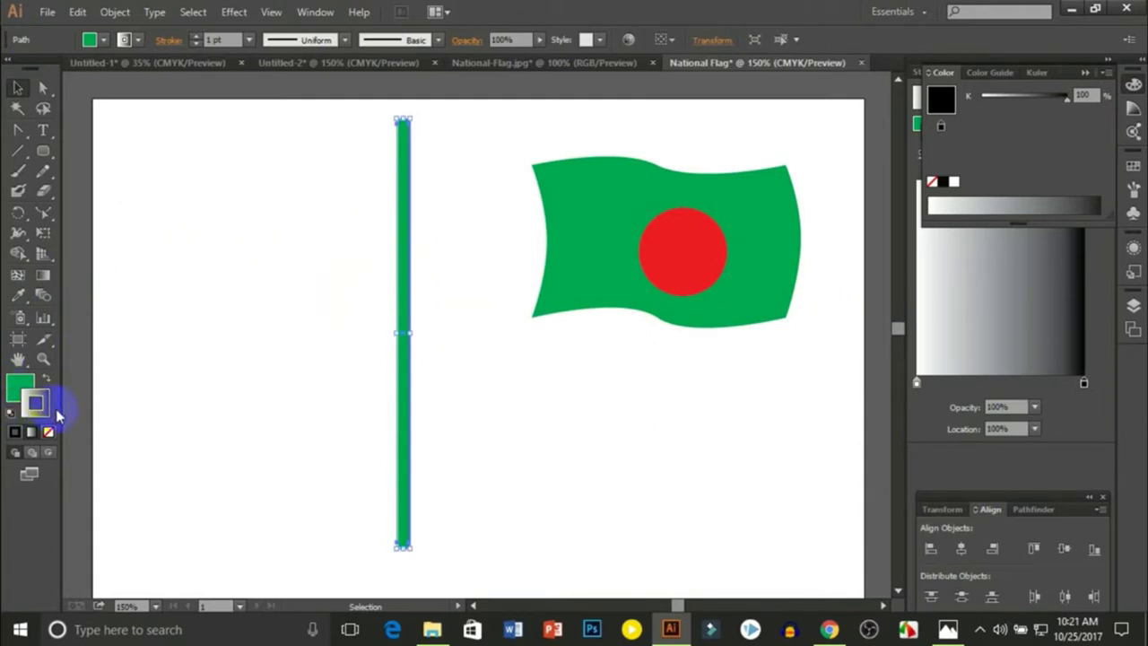
click(22, 385)
click(43, 345)
click(44, 277)
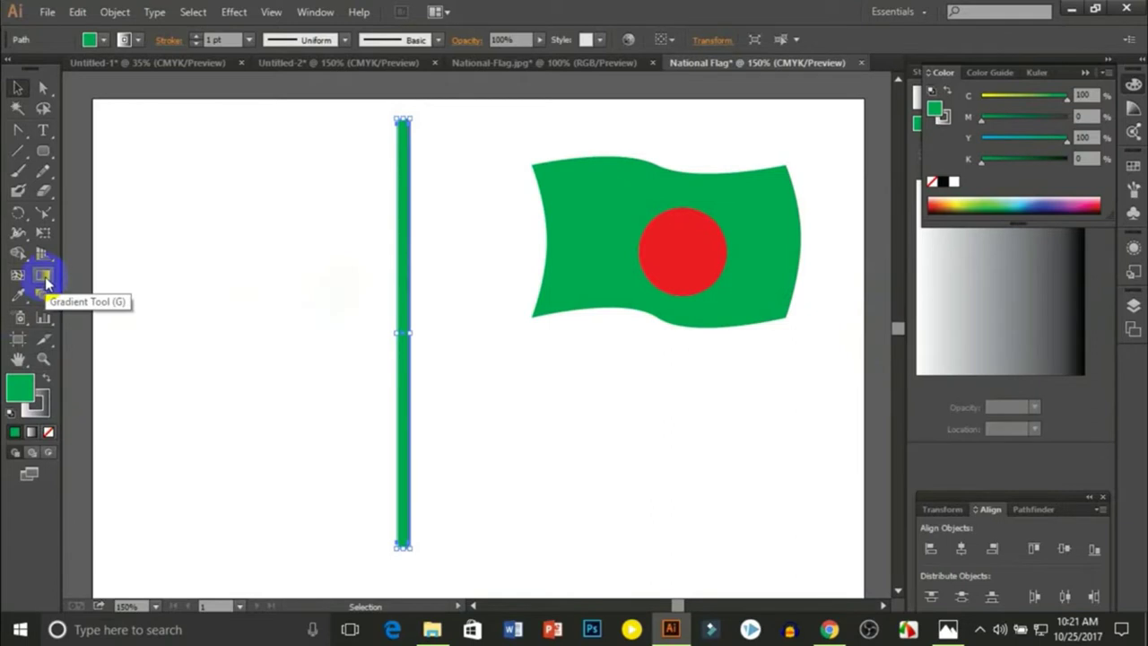
click(1043, 342)
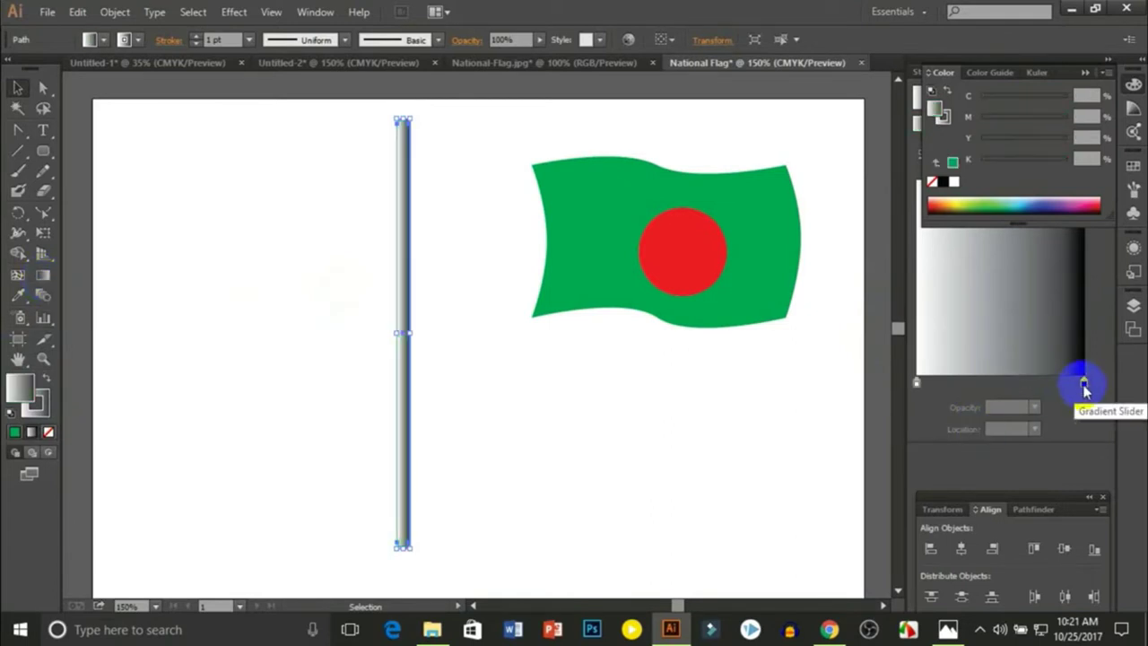
Set the gradient's right end stop to green, discarding an extra midway stop.
click(1084, 385)
drag(1084, 385, 1079, 385)
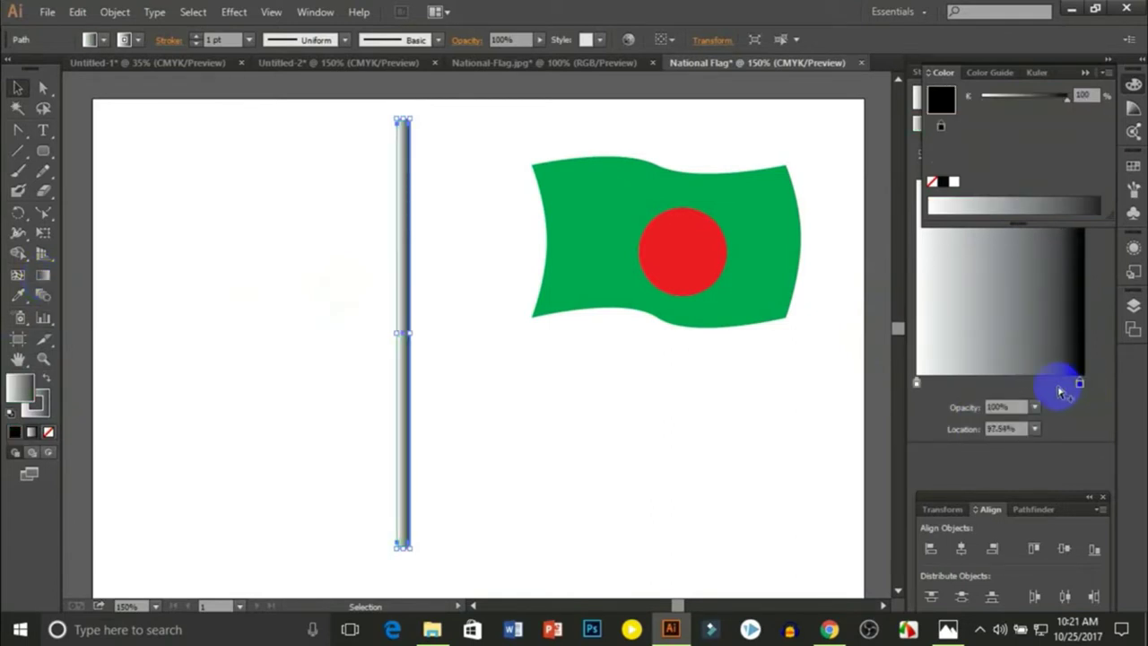
click(916, 383)
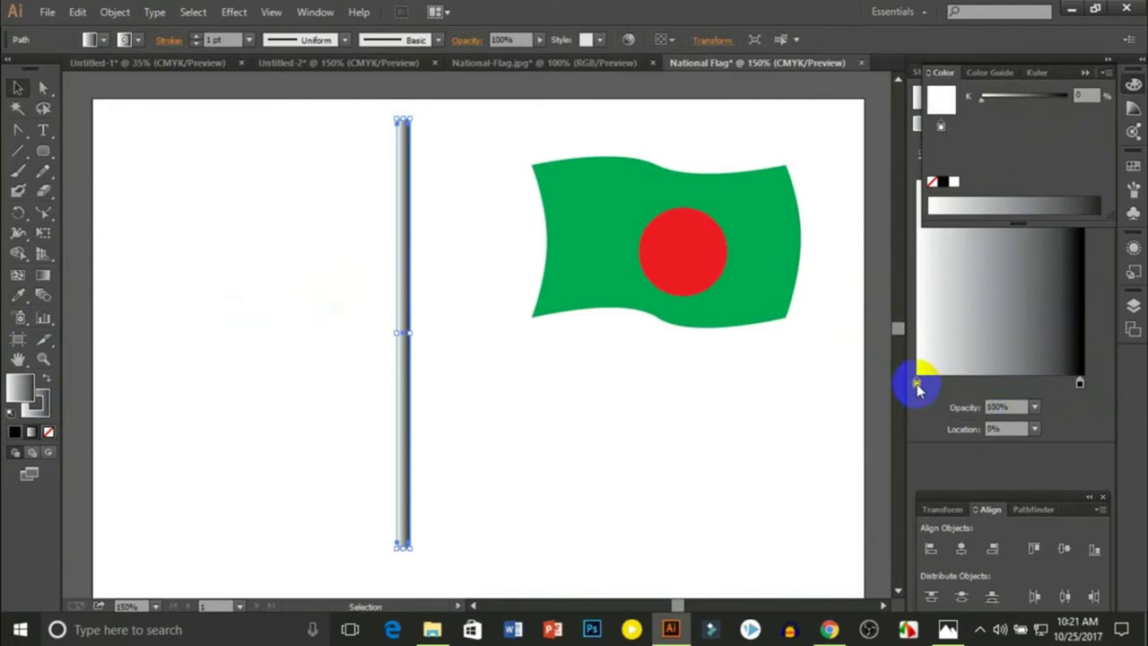
double_click(1080, 384)
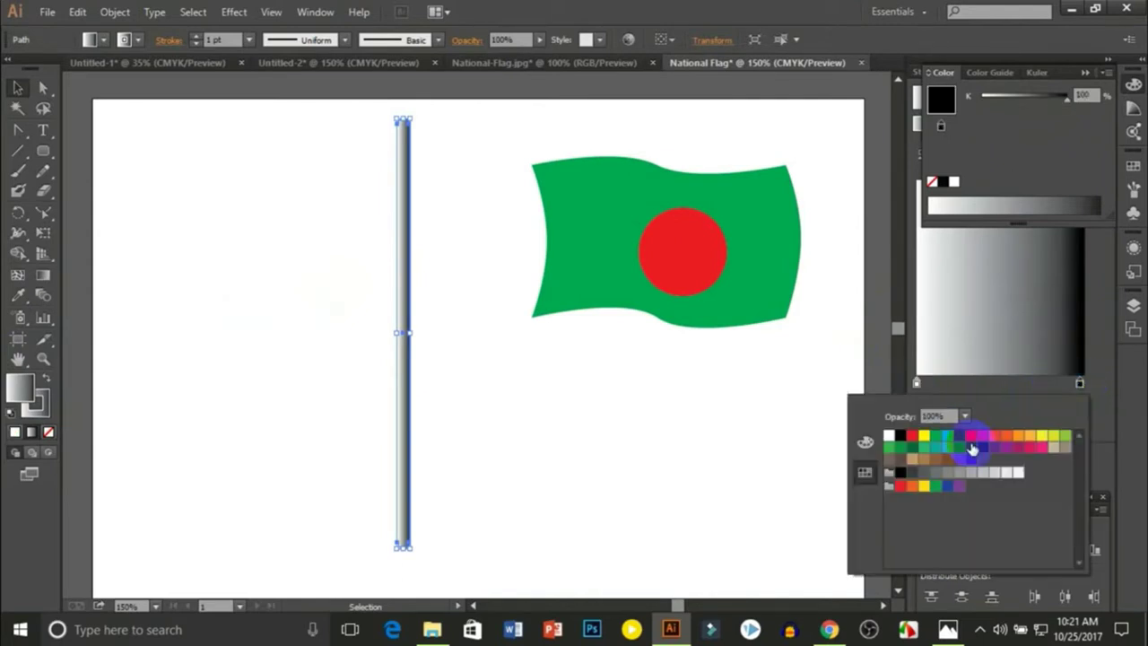
click(935, 486)
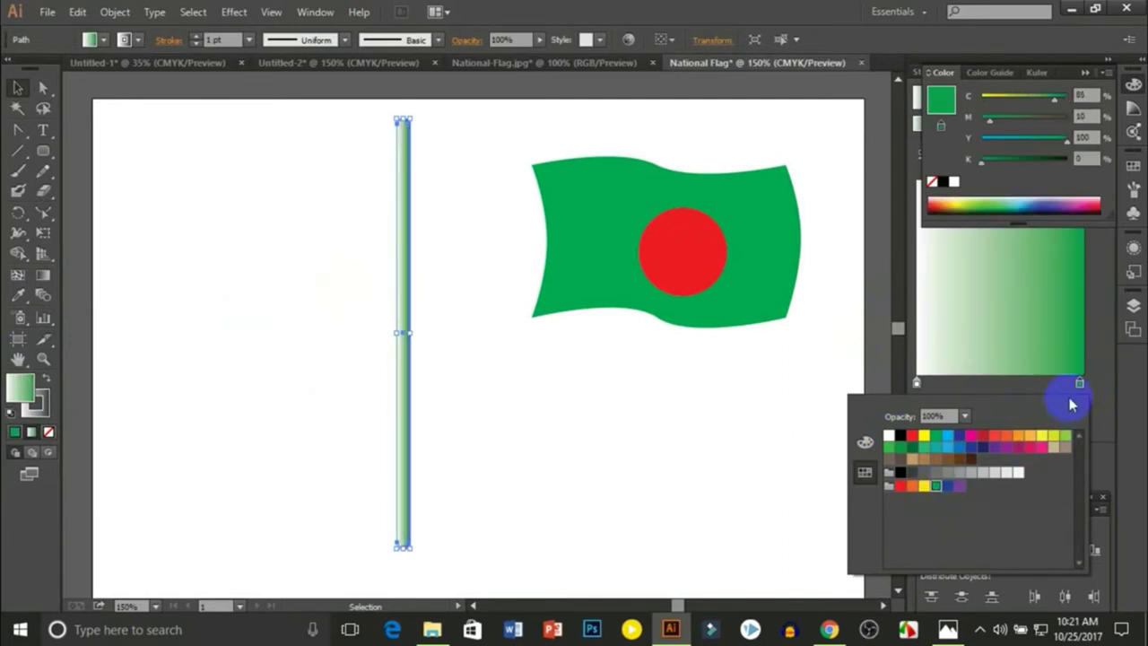
click(1006, 393)
mouse_move(1019, 395)
mouse_down()
mouse_move(928, 398)
mouse_move(1015, 392)
mouse_move(1001, 393)
mouse_up()
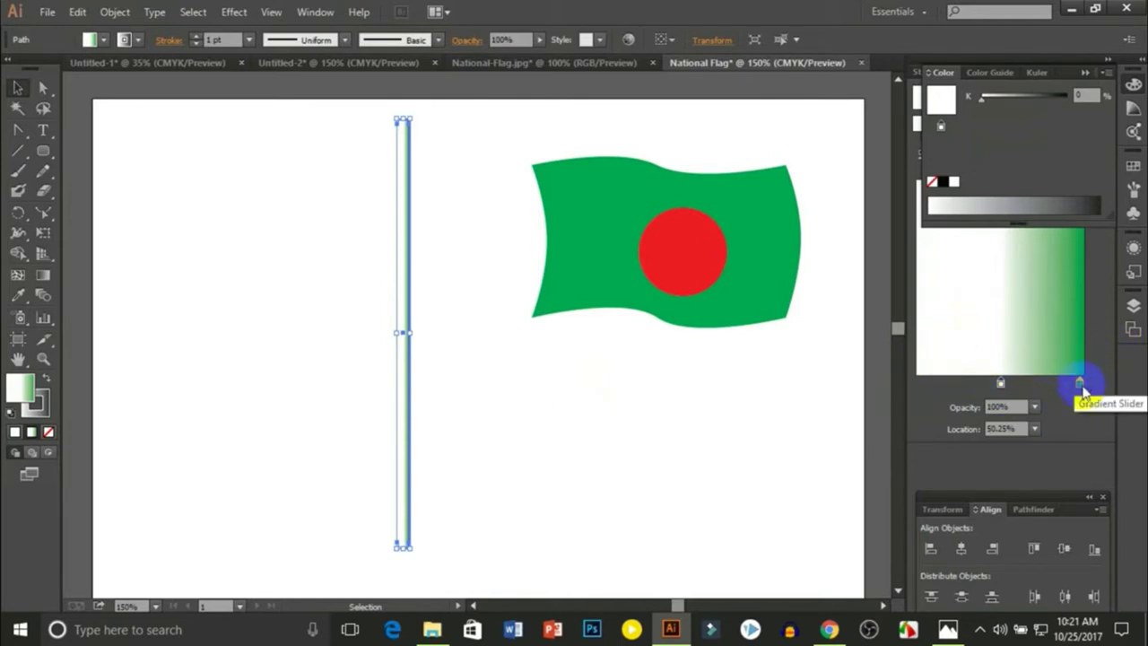
Arrange the stops into green–white–green with the white band near the middle.
drag(1080, 386, 933, 384)
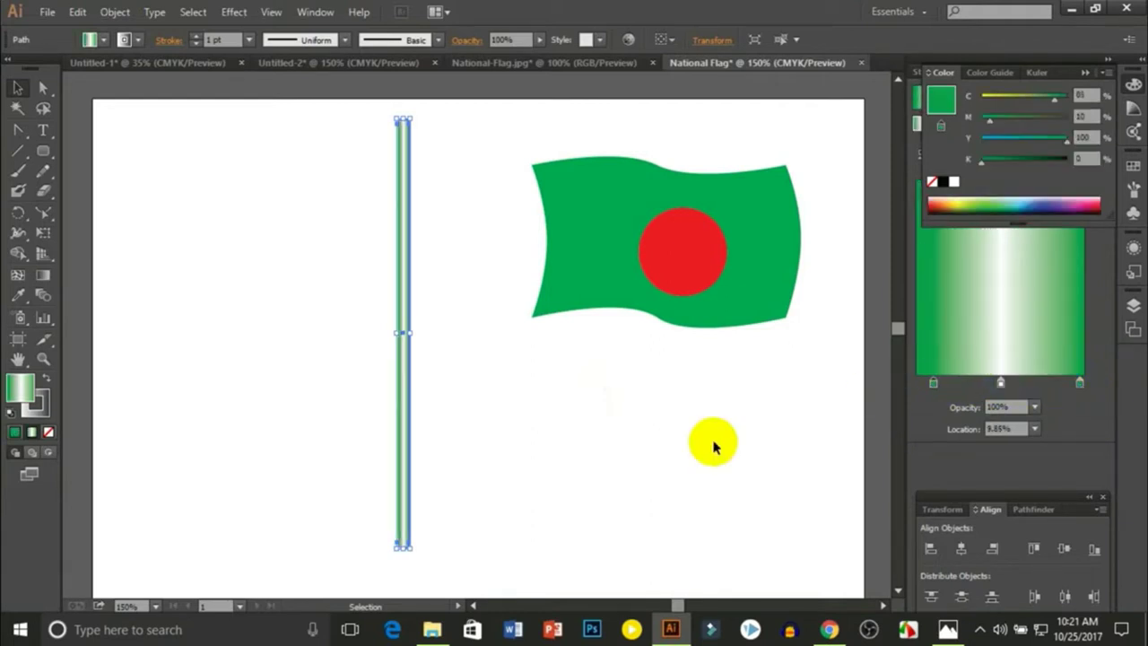
drag(1002, 385, 1007, 388)
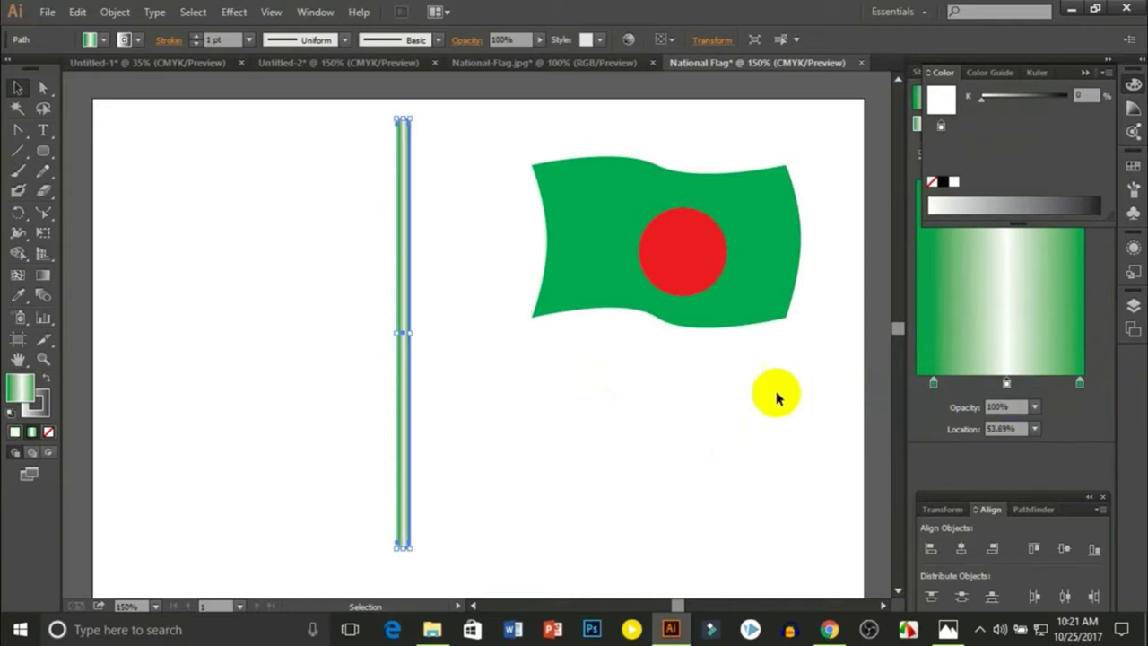
click(934, 388)
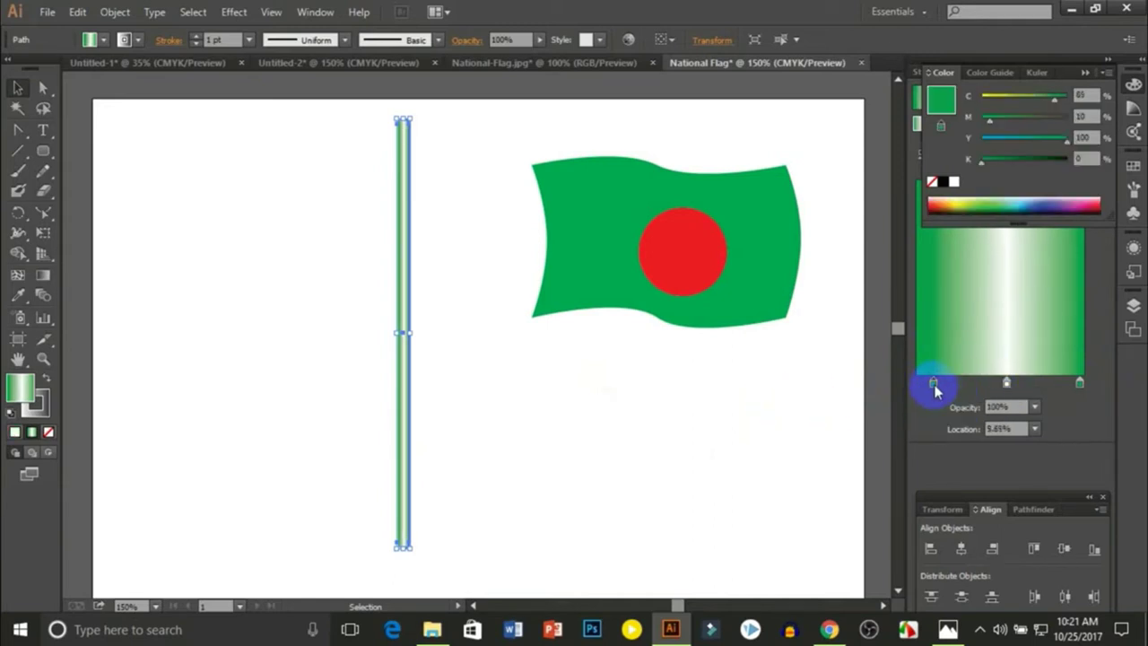
drag(1080, 385, 1076, 385)
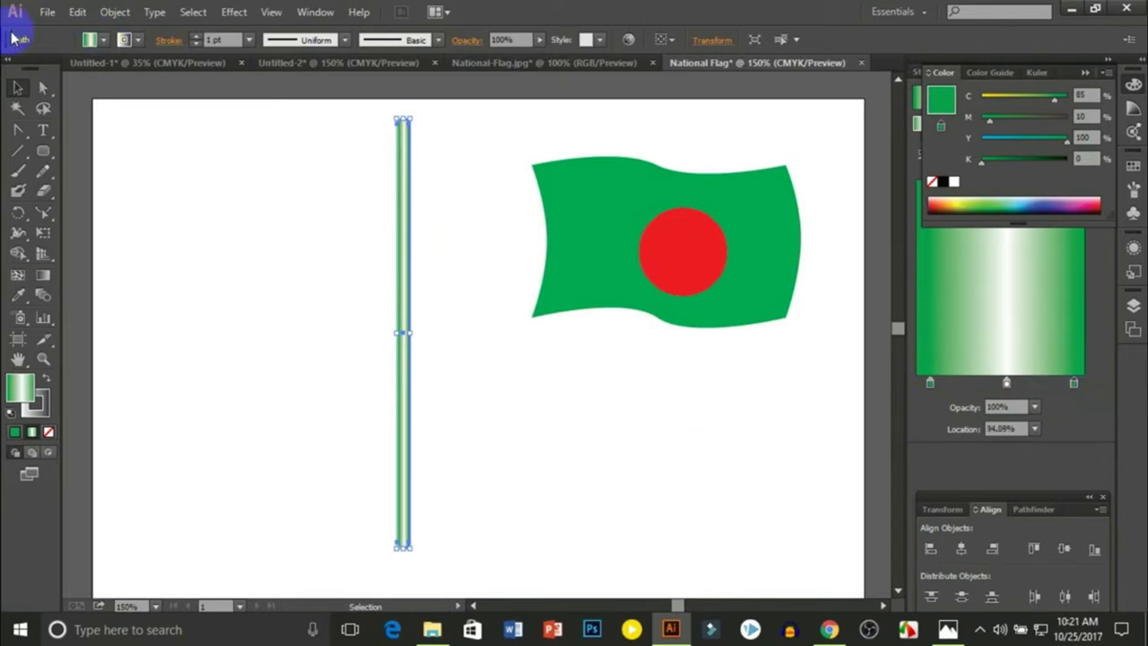
click(172, 231)
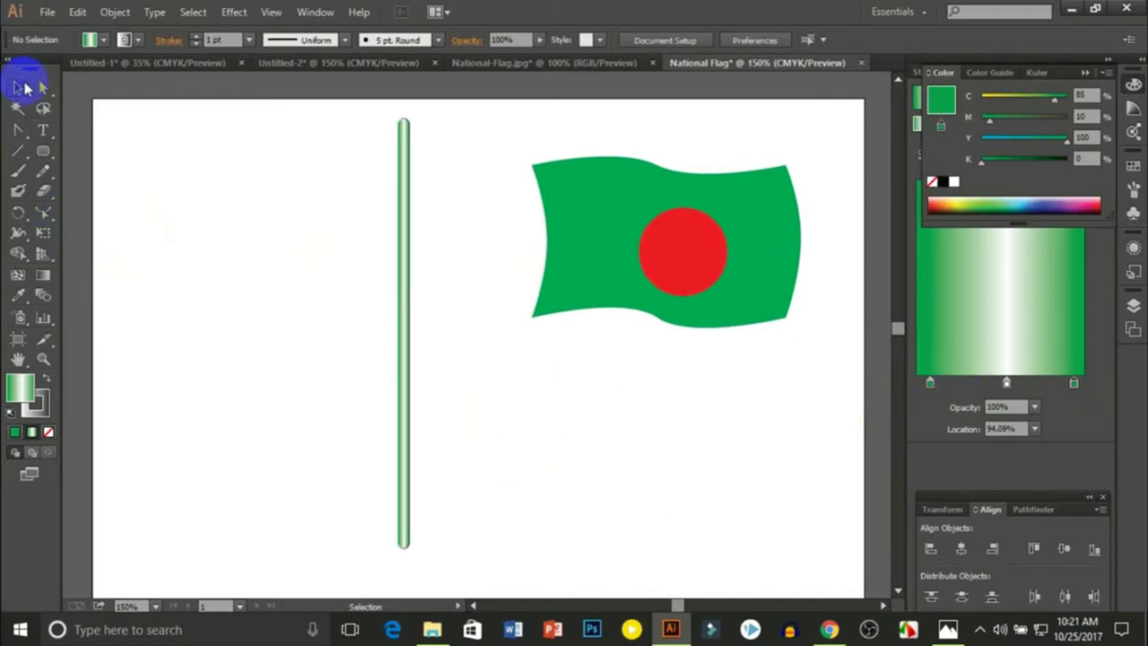
Shift the pole slightly right and push the flag left and up against the pole's top.
drag(401, 266, 422, 287)
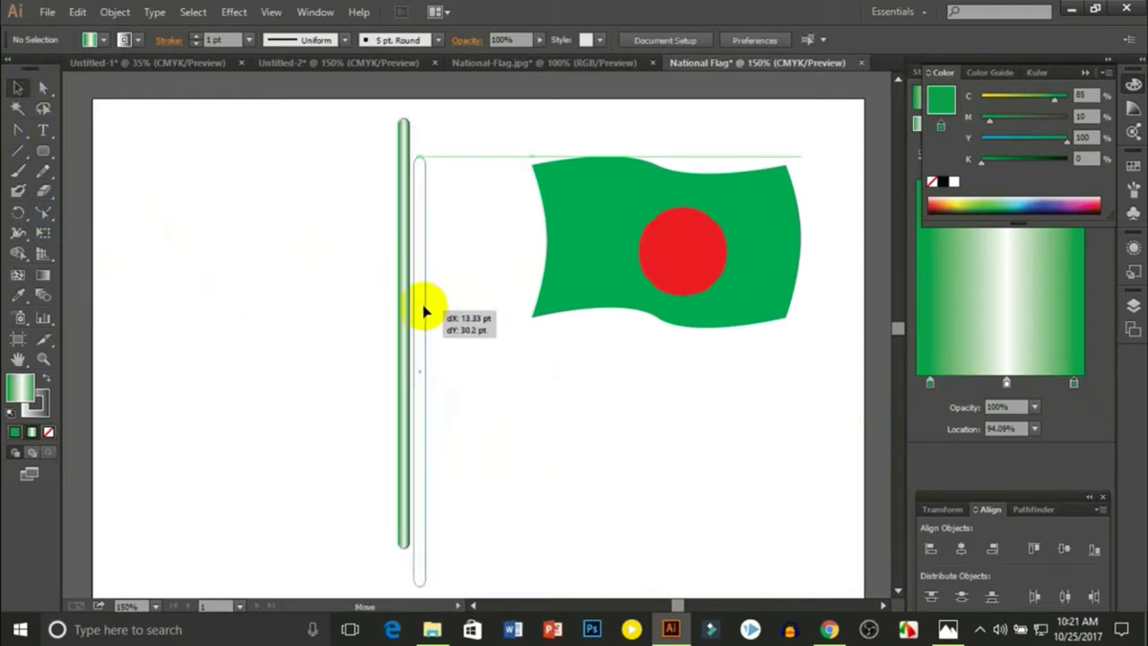
drag(610, 266, 508, 247)
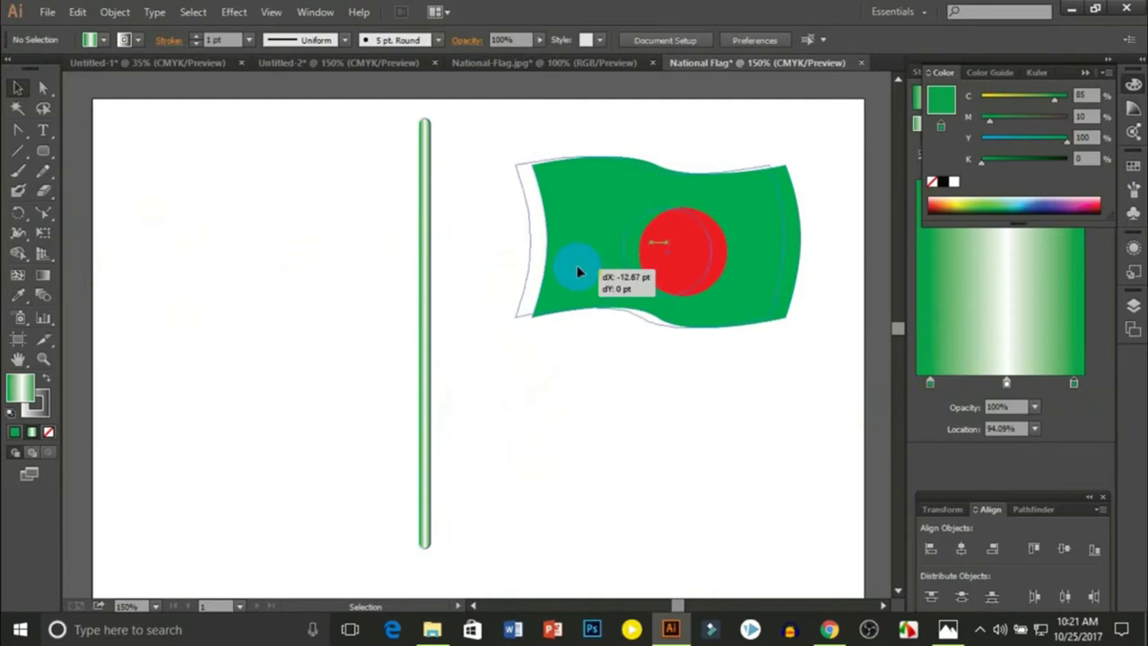
click(574, 375)
click(538, 272)
click(541, 373)
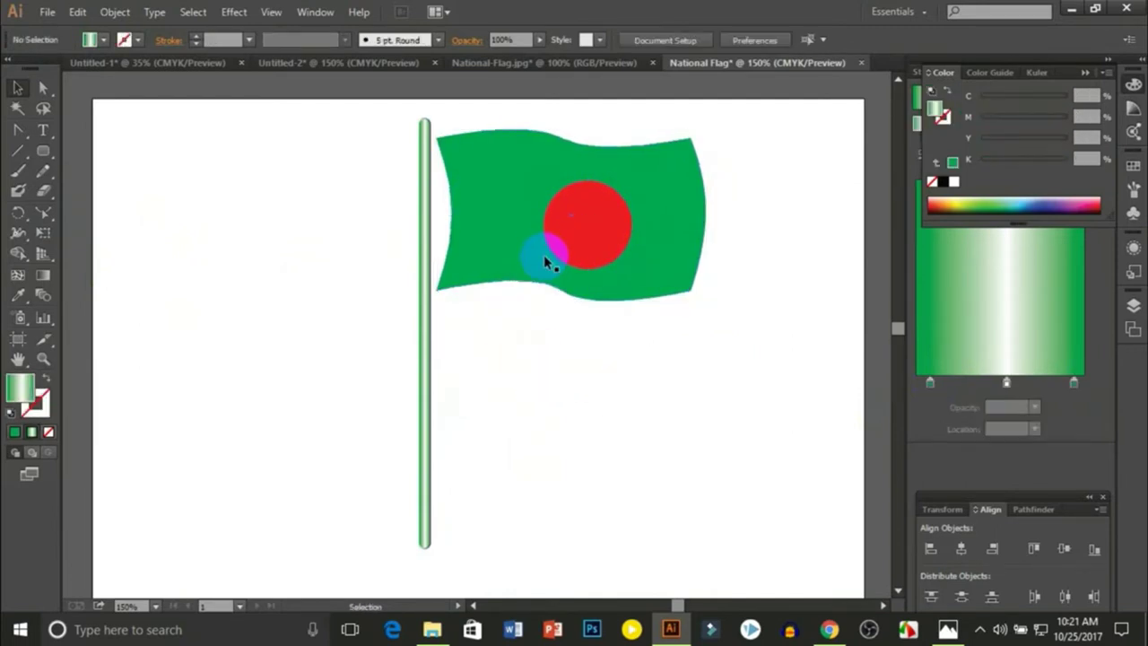
click(543, 255)
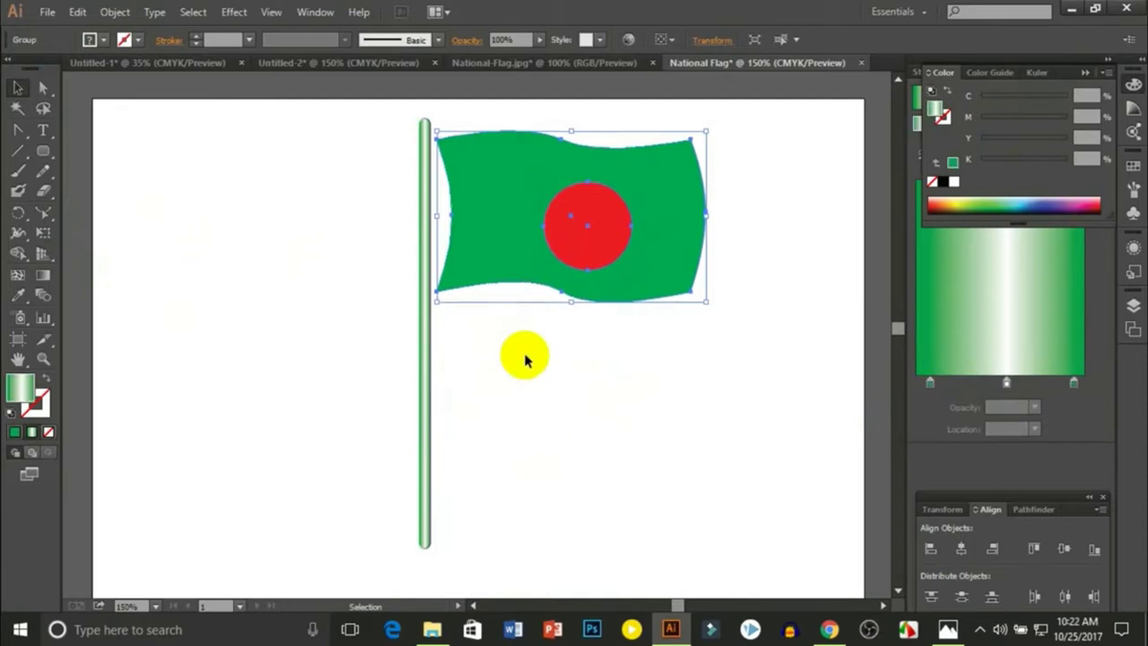
click(525, 359)
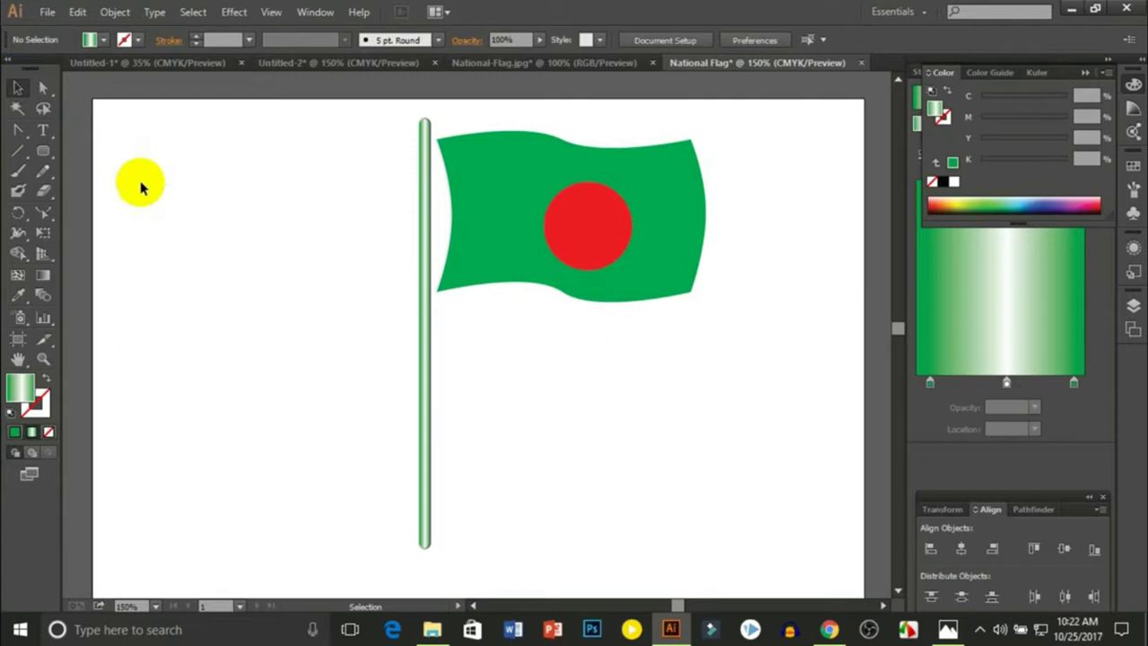
click(24, 89)
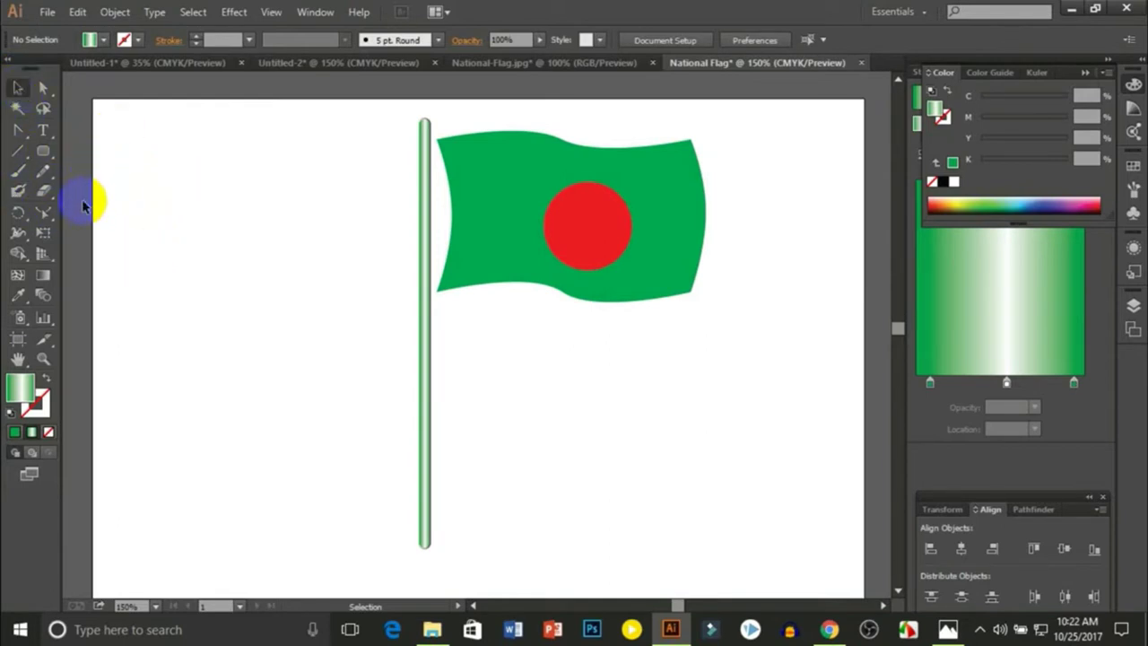
click(45, 173)
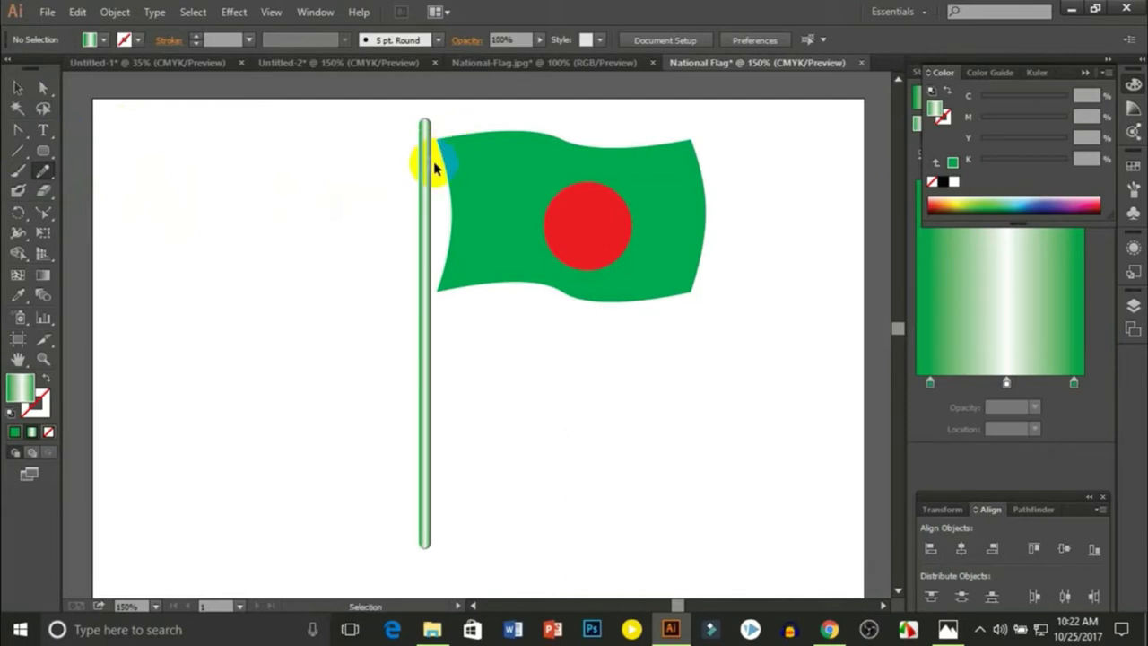
Zoom to 300% and select the small rope path at the pole top.
key(ctrl+plus)
key(ctrl+plus)
scroll(526, 305, up, 2)
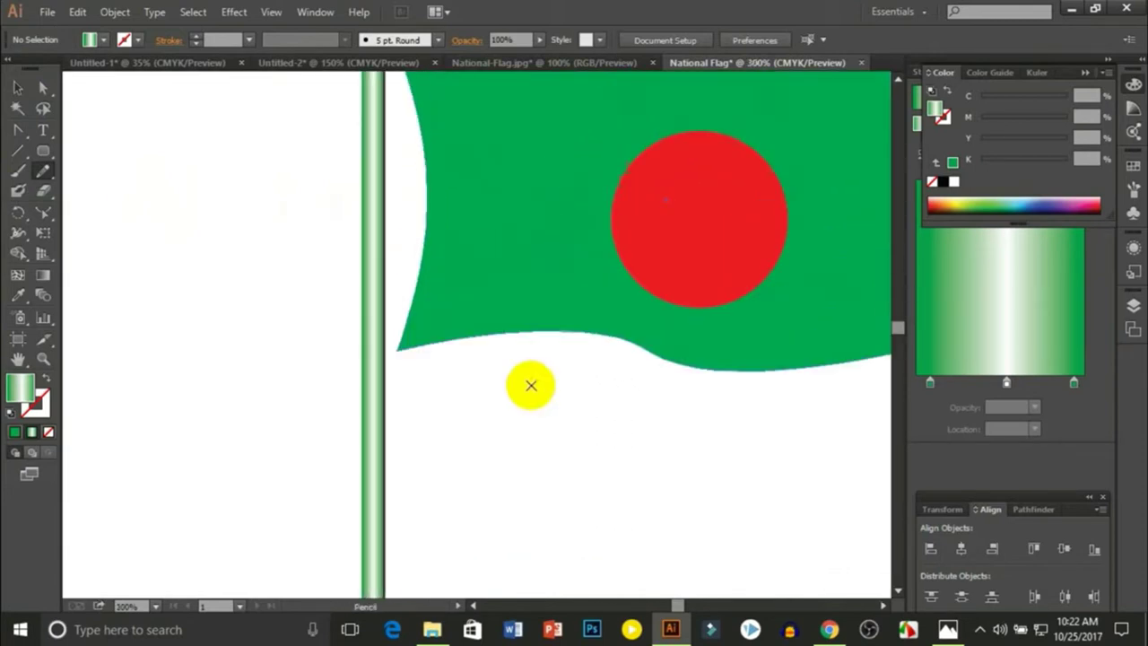
scroll(528, 377, up, 3)
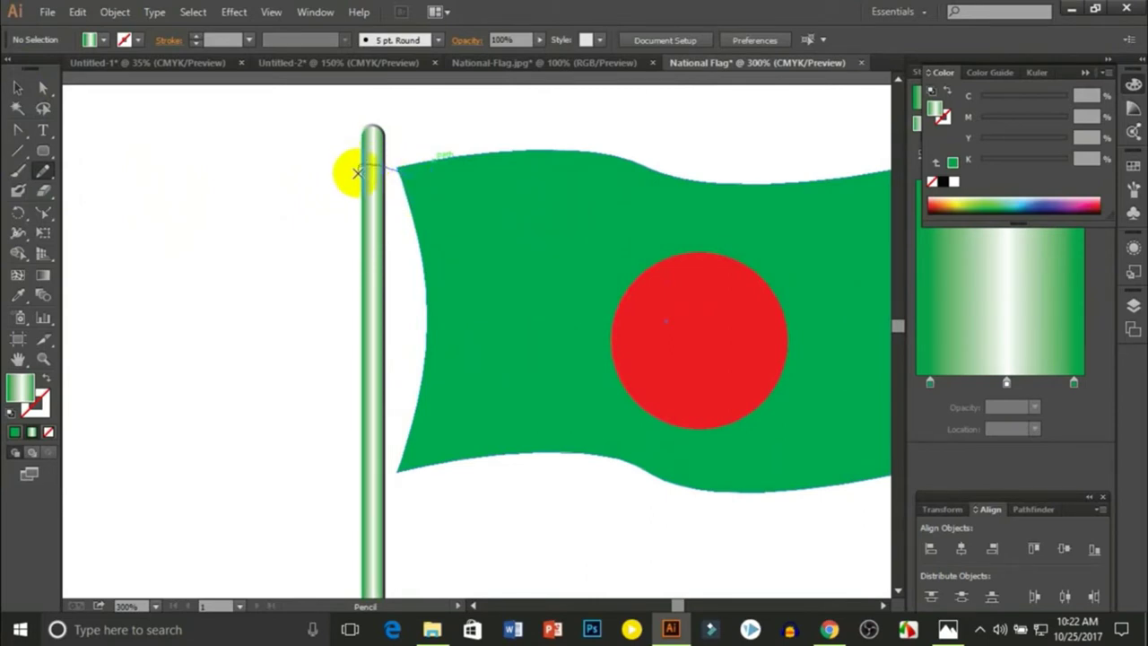
click(469, 184)
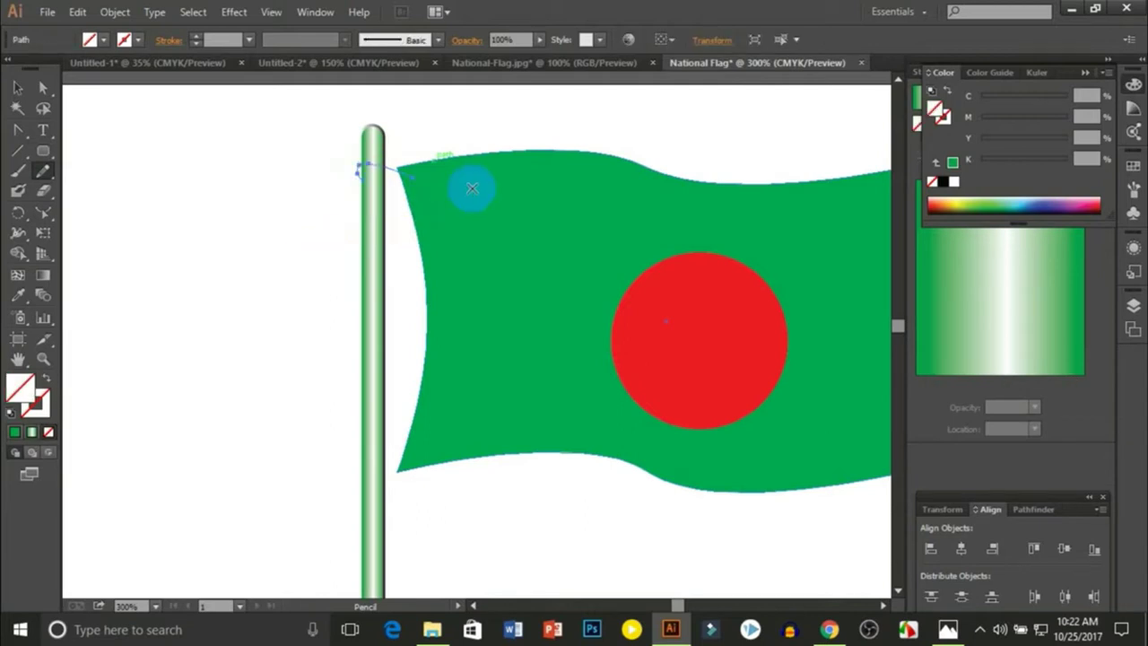
click(17, 88)
click(272, 208)
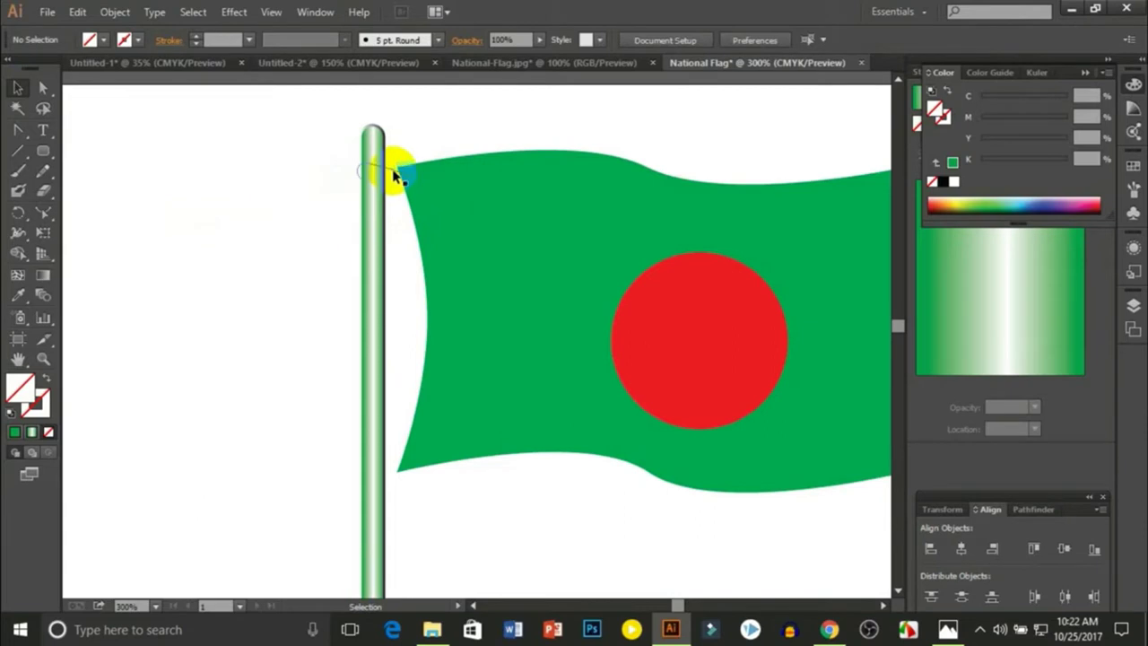
click(395, 176)
Colour the rope stroke green 04AA1B, deepening it with cyan at 100.
double_click(20, 388)
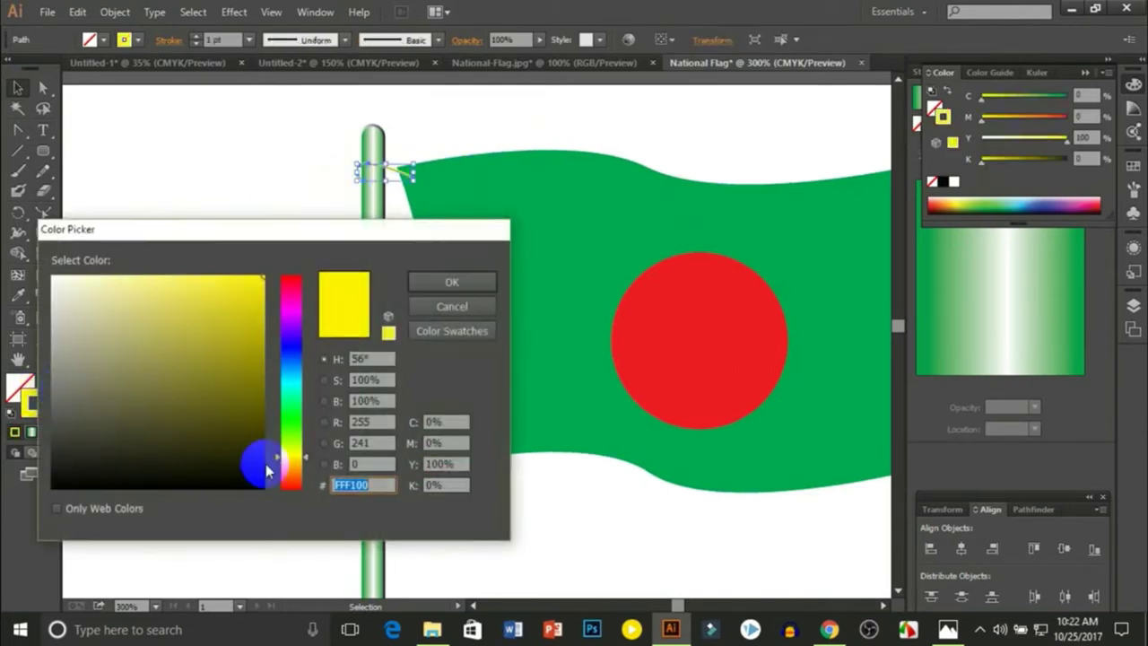
drag(267, 471, 289, 410)
click(243, 375)
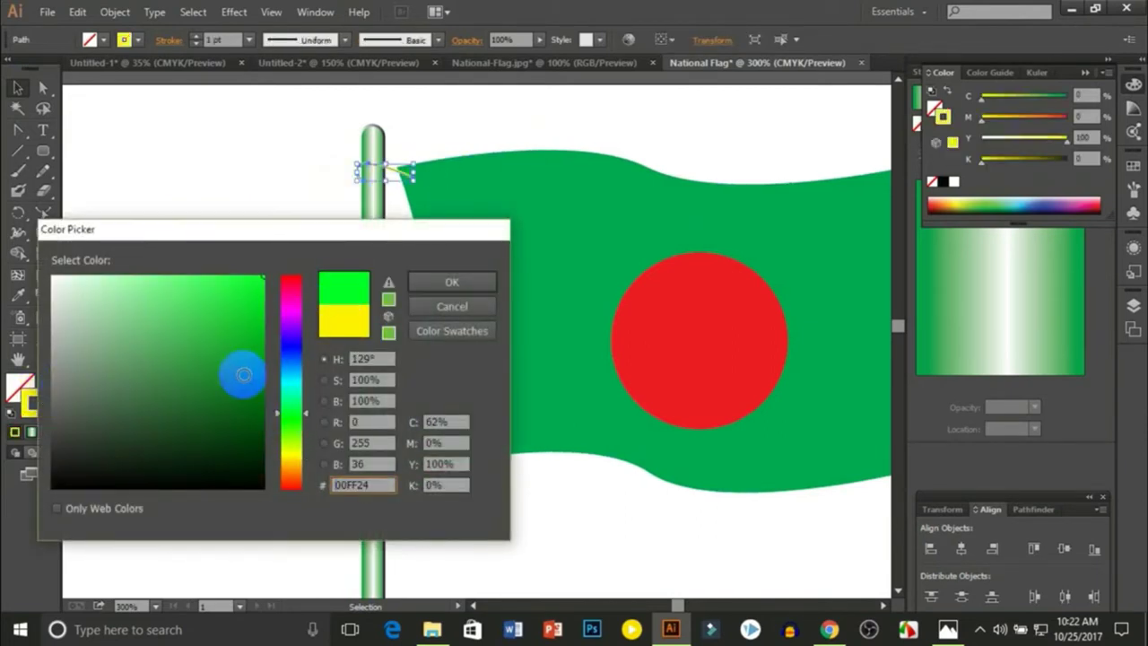
drag(243, 375, 259, 346)
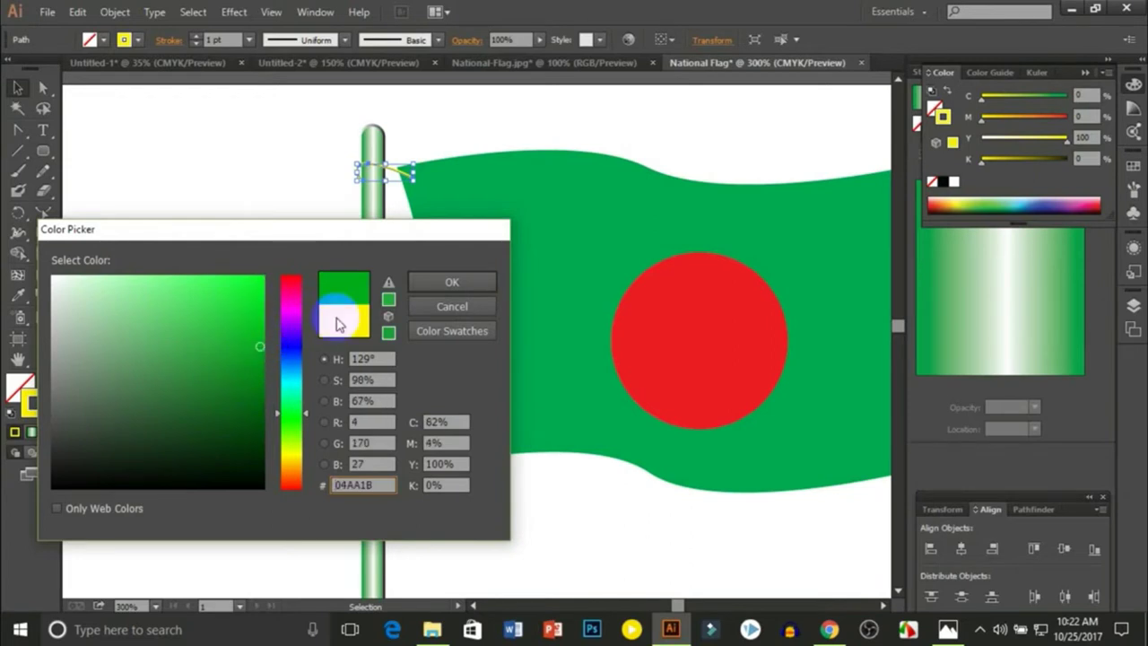
click(446, 280)
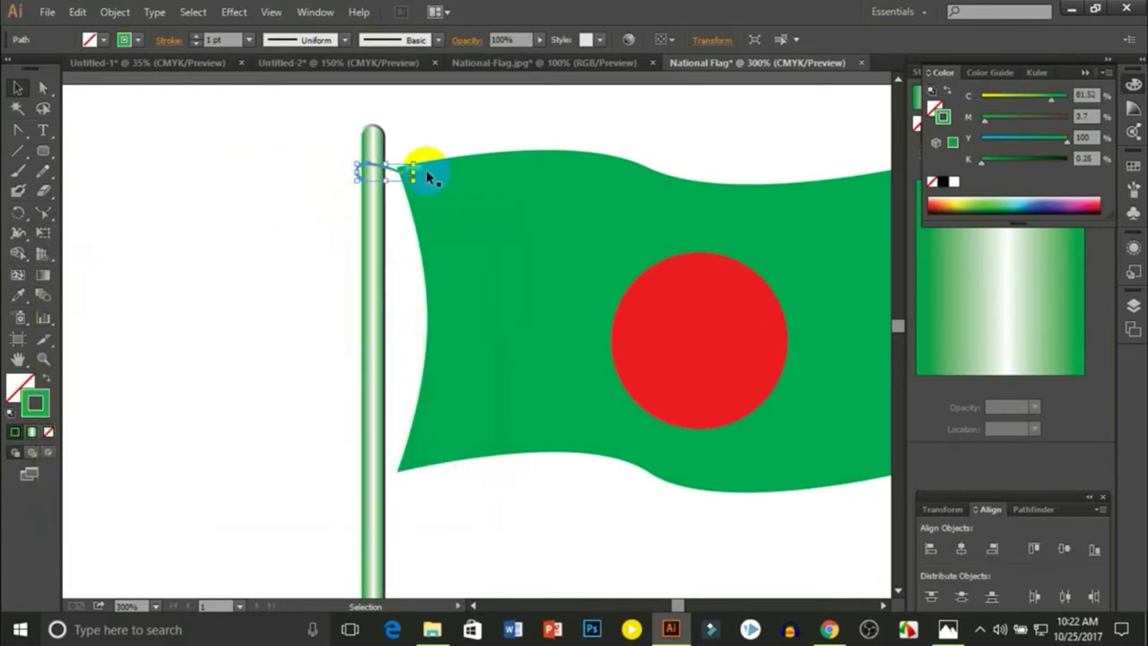
mouse_move(1064, 95)
mouse_down()
mouse_move(966, 98)
mouse_move(1067, 94)
mouse_up()
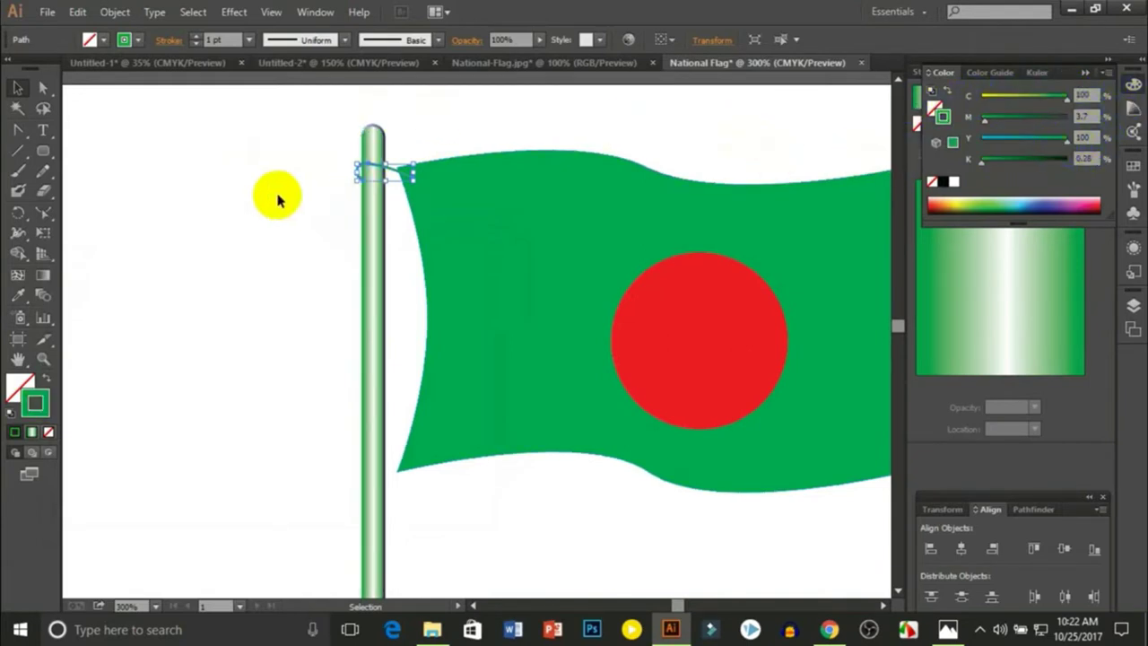
click(427, 213)
Draw a freehand rope loop around the top of the pole.
click(47, 173)
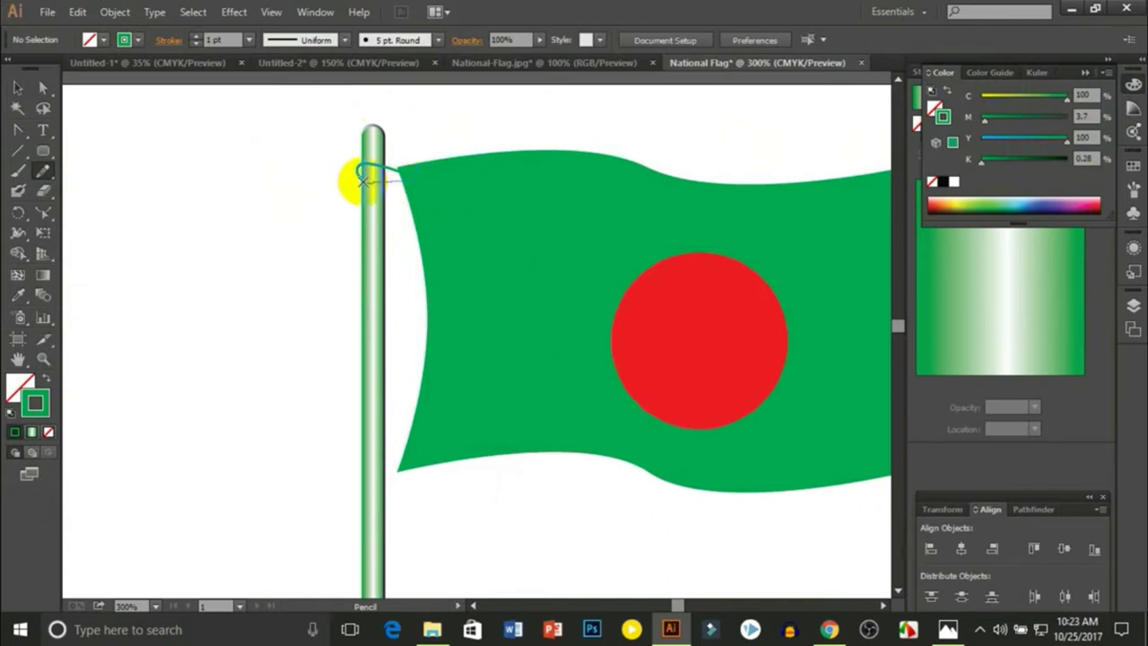
drag(364, 180, 366, 178)
click(212, 248)
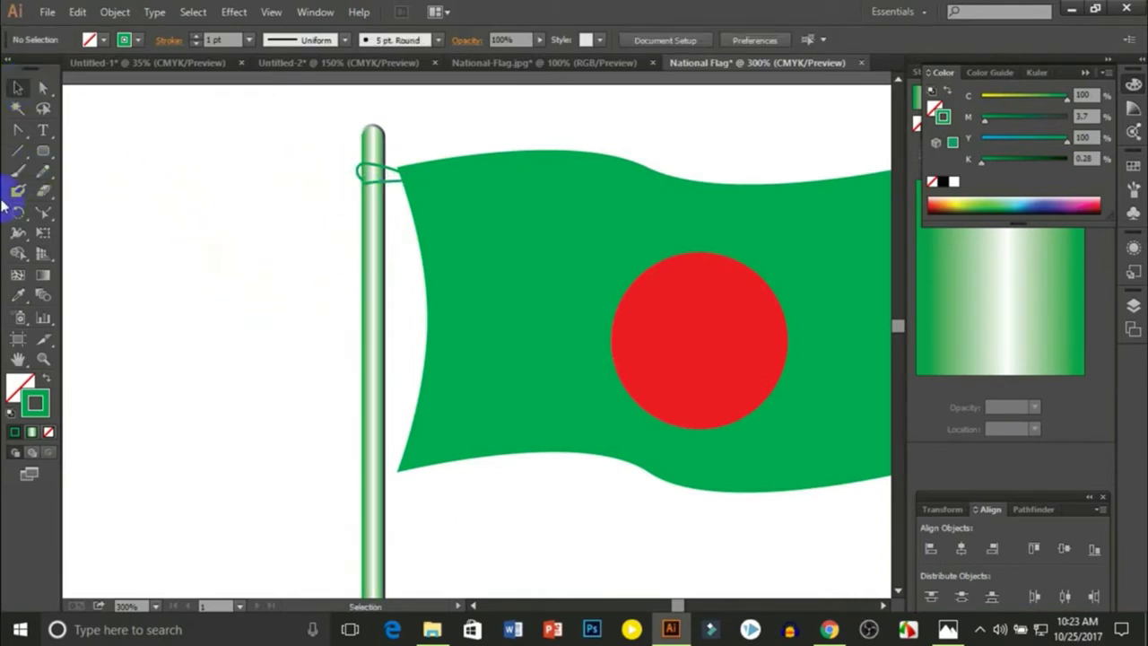
click(395, 187)
click(215, 236)
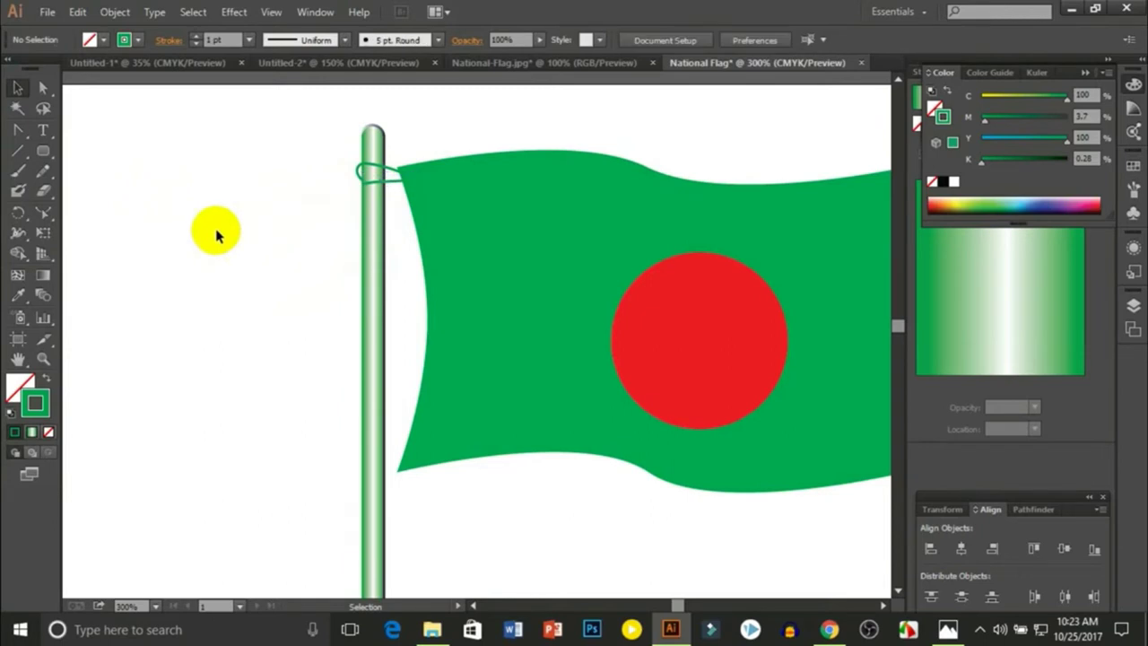
click(396, 187)
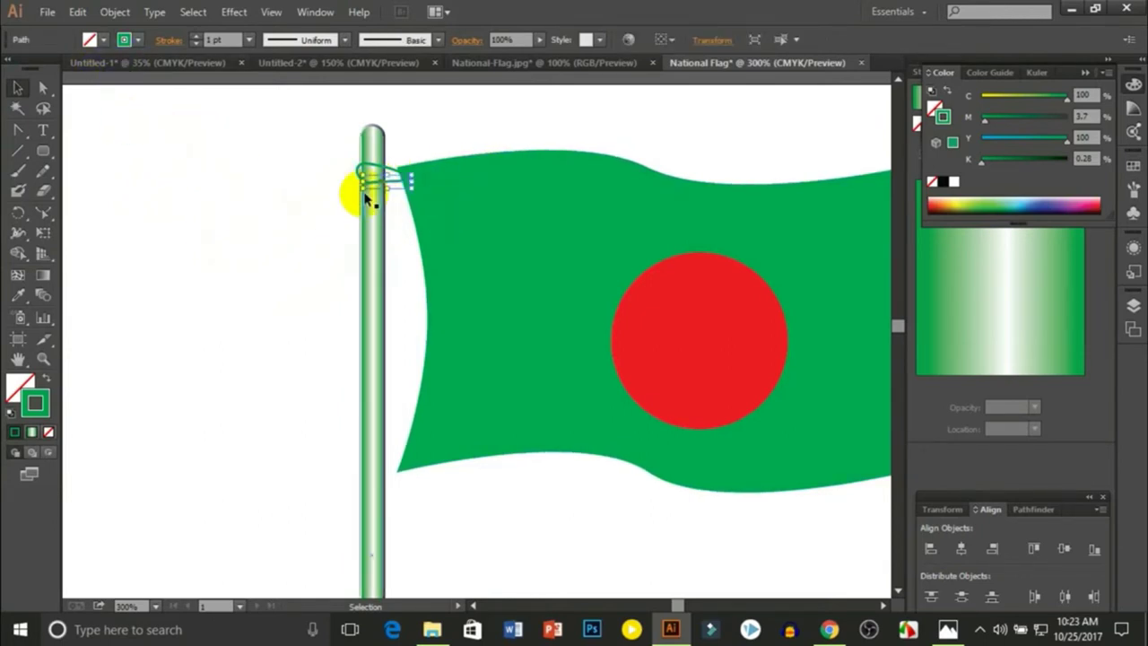
Send the rope pieces behind the flag and draw a freehand hook.
click(371, 187)
click(395, 180)
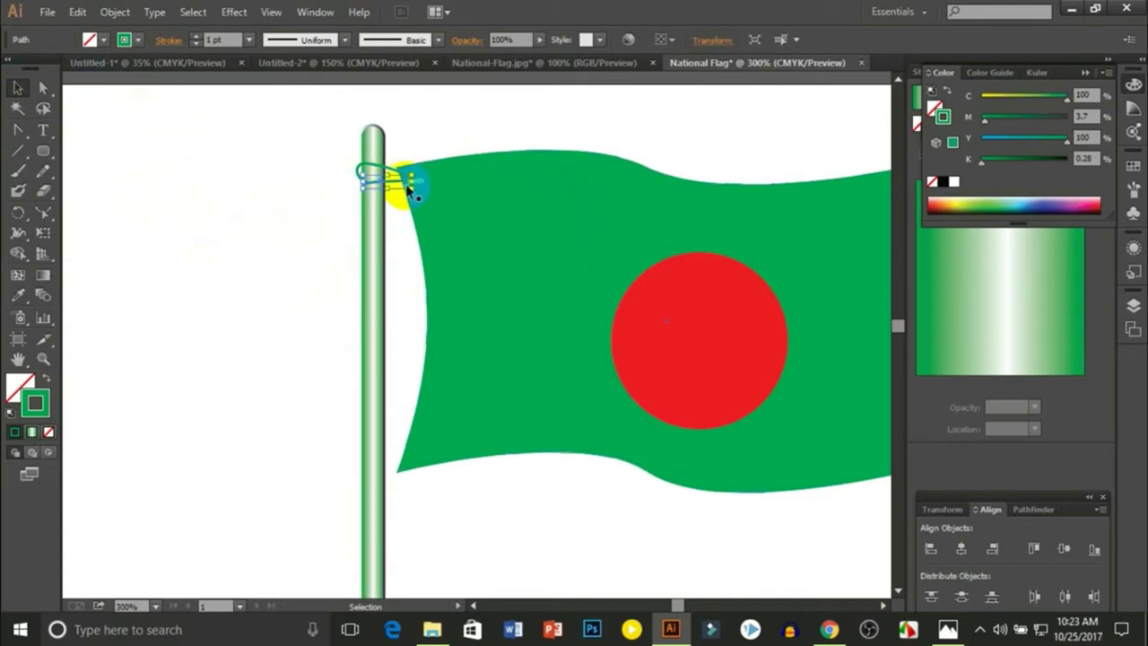
click(114, 12)
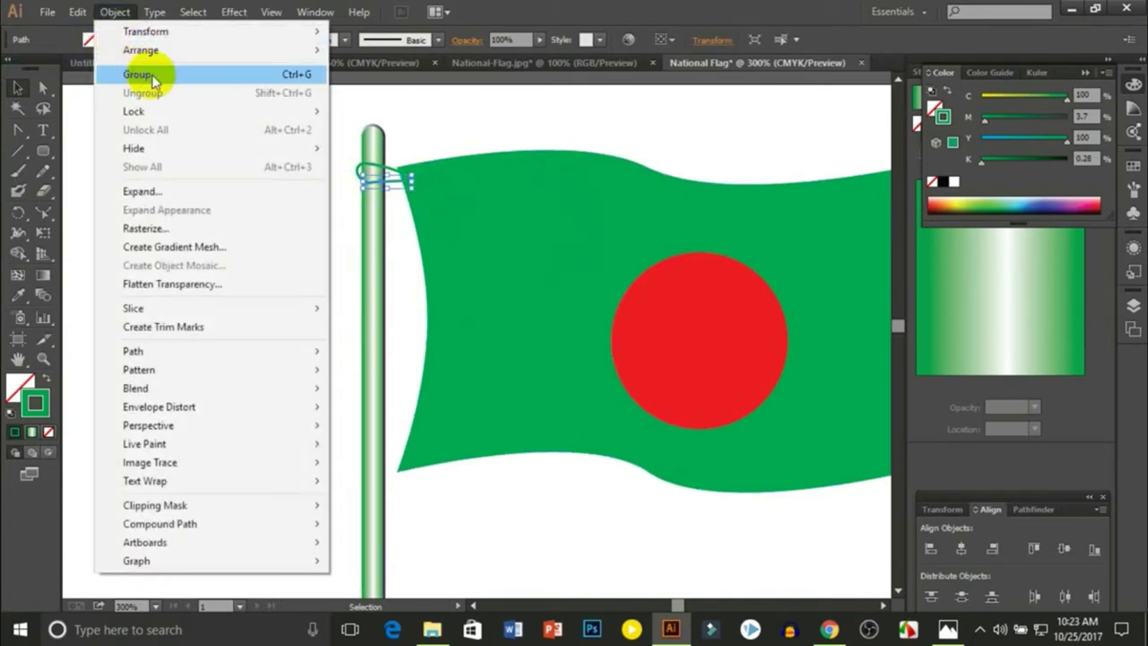
mouse_move(141, 49)
click(402, 106)
click(205, 192)
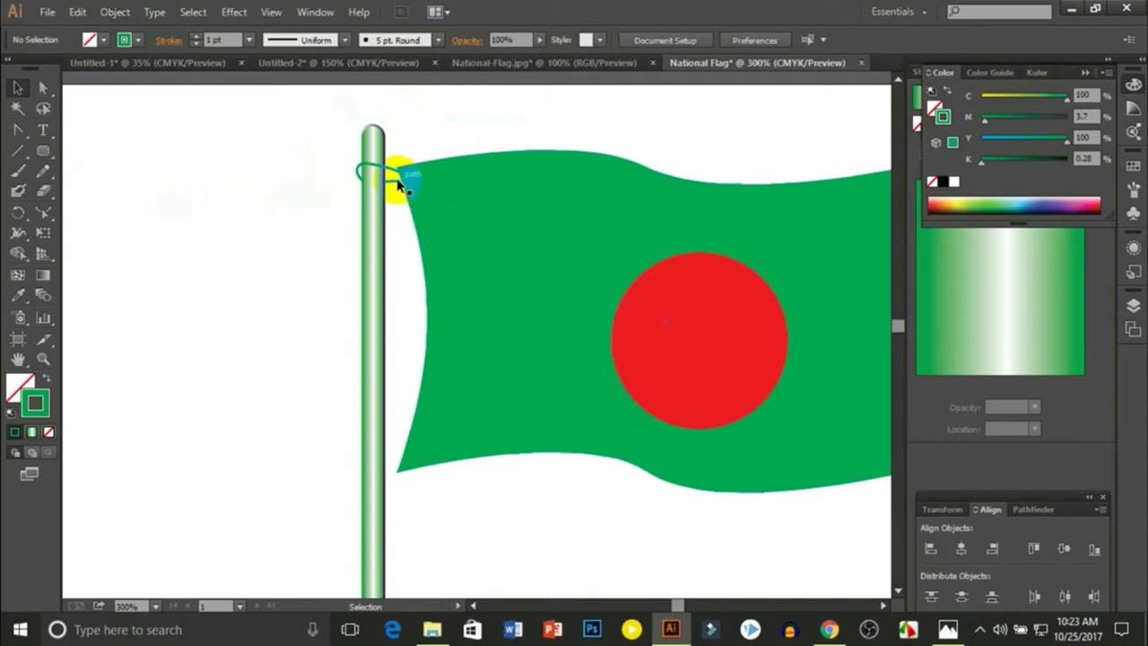
click(22, 155)
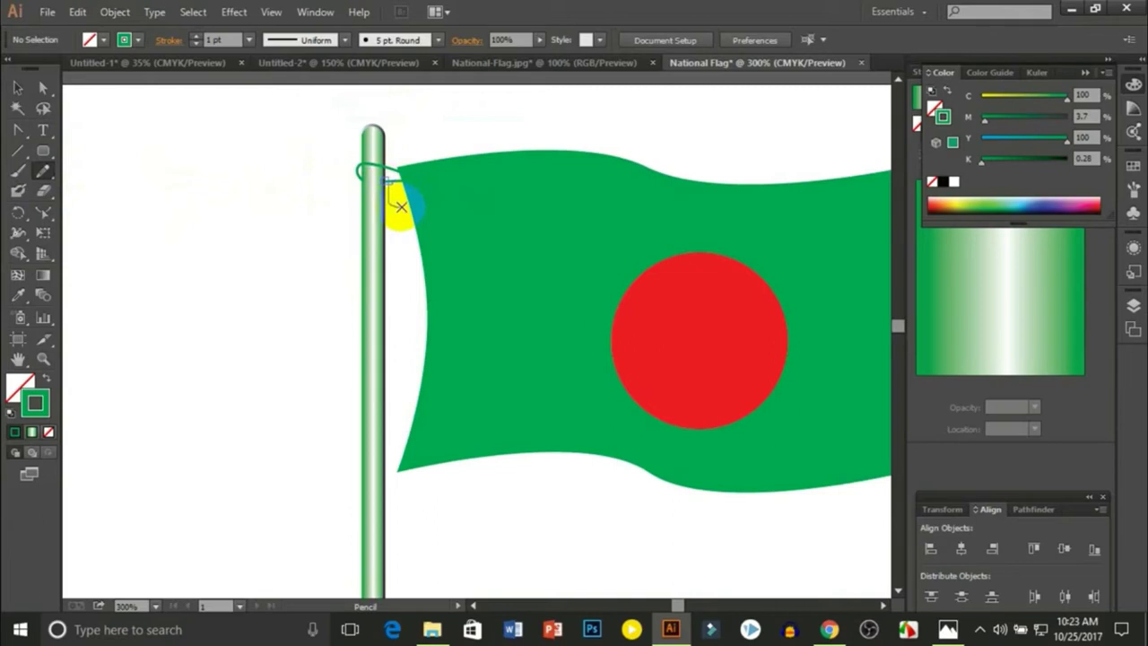
click(18, 88)
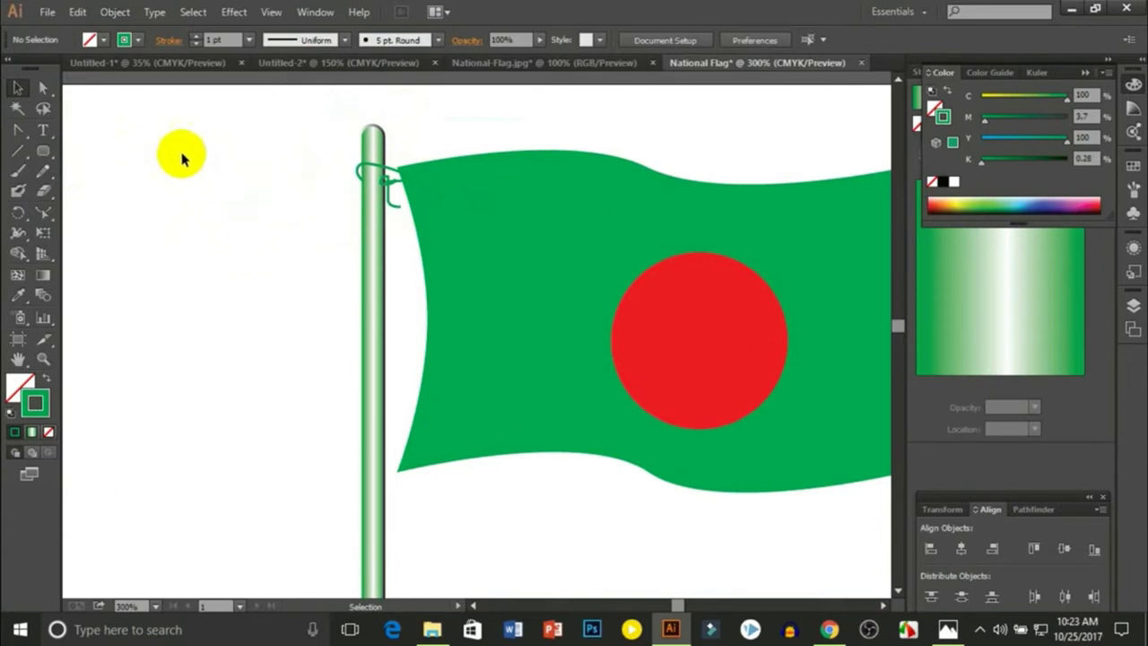
Duplicate the rope tie straight down the pole to the flag's lower corner.
scroll(386, 235, up, 2)
click(388, 235)
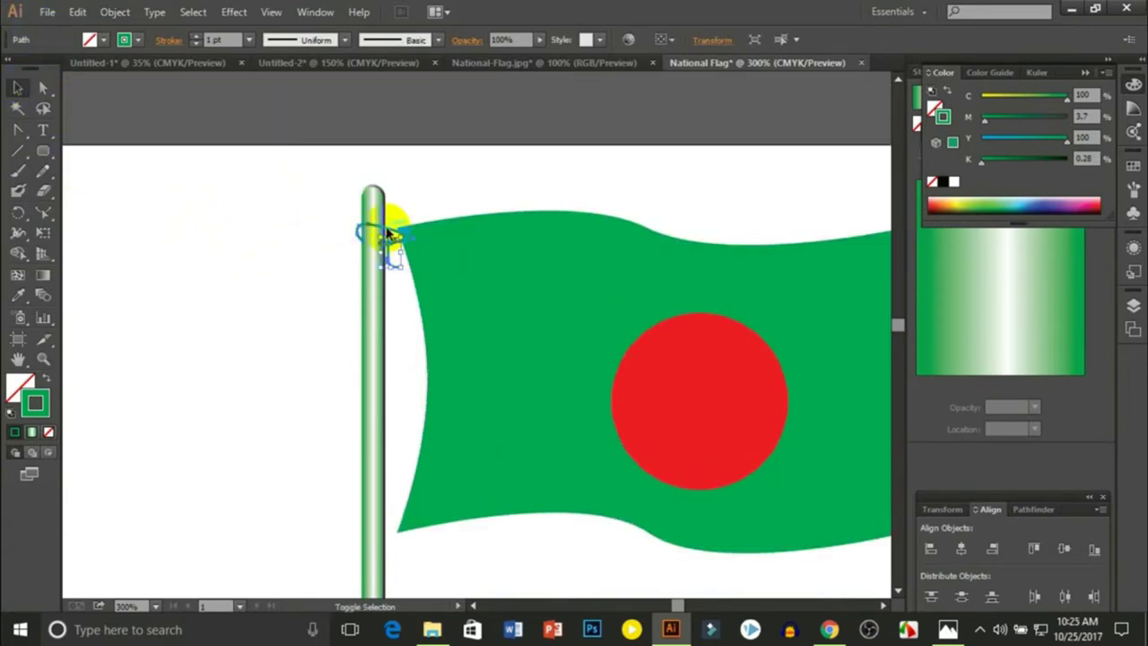
shift+click(388, 235)
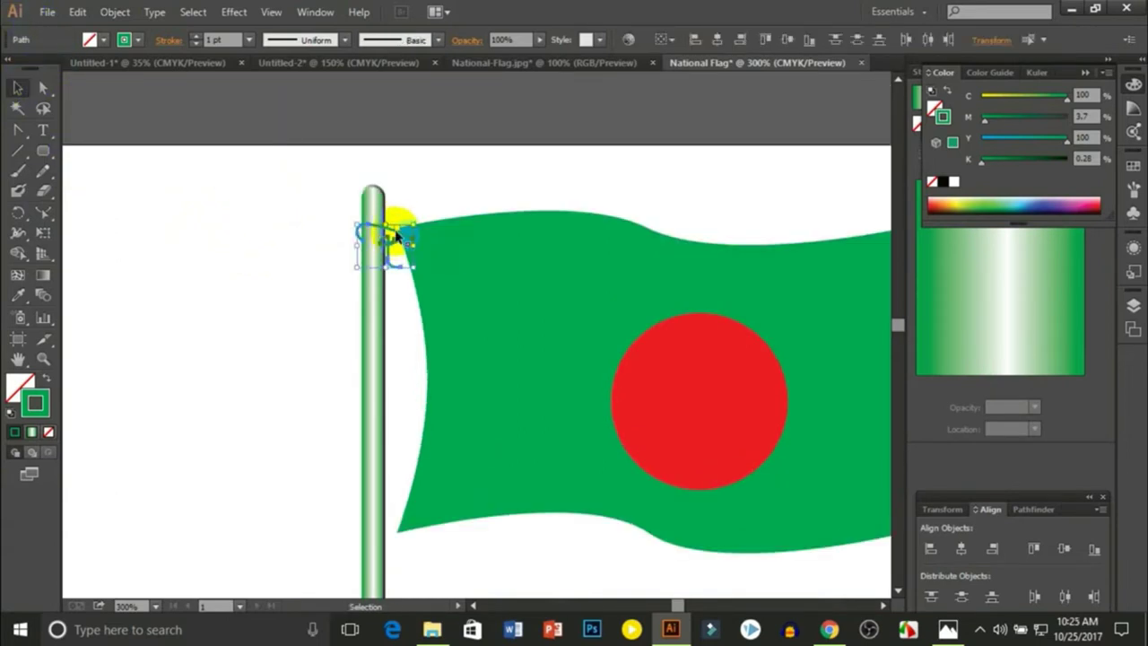
drag(392, 234, 401, 440)
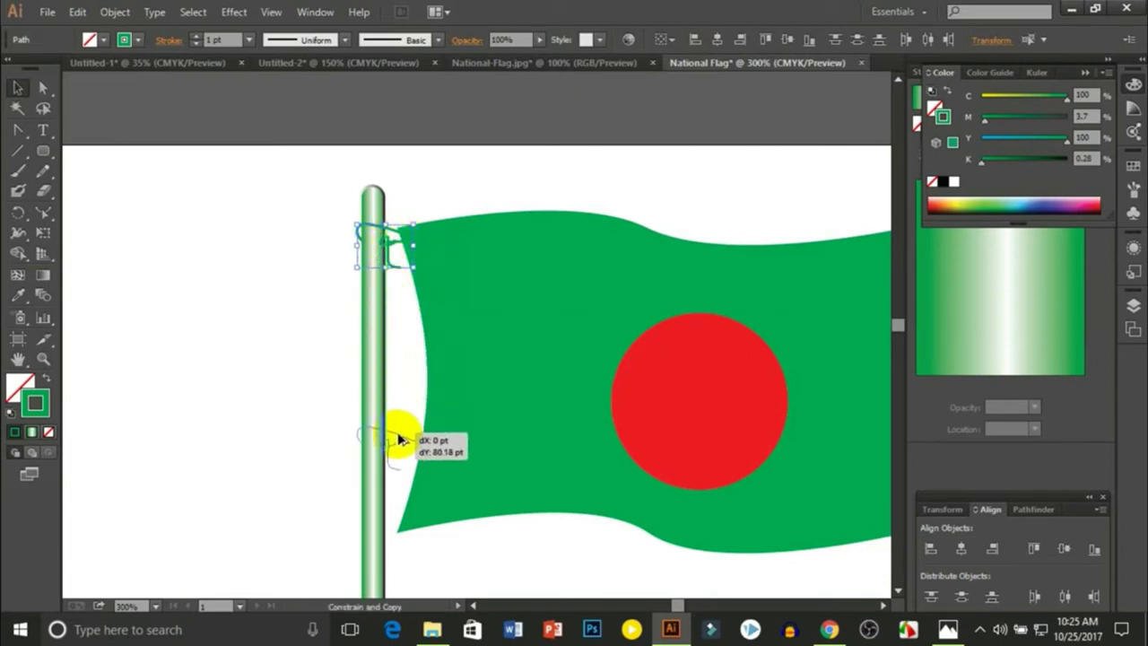
drag(401, 440, 405, 526)
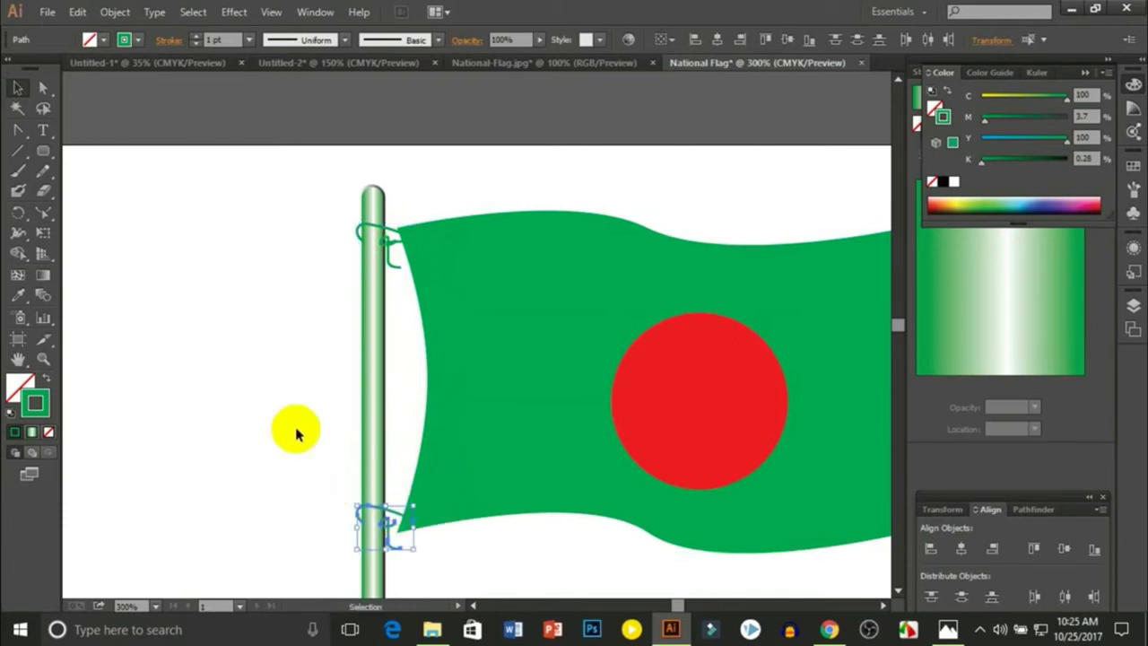
click(224, 404)
scroll(543, 416, down, 2)
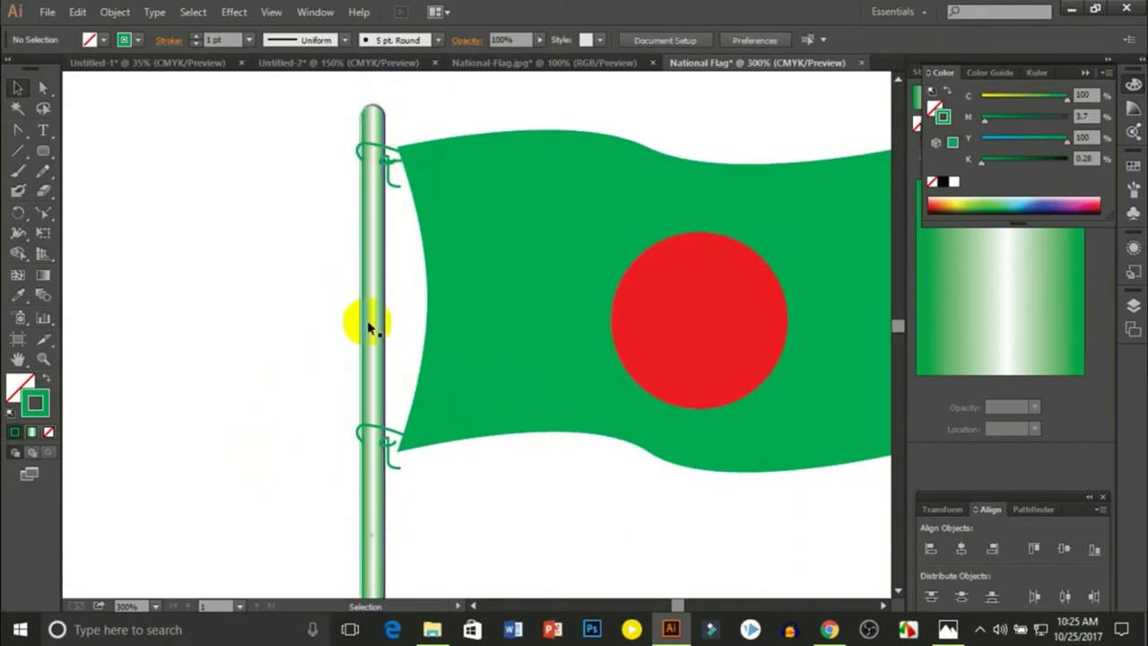
Move the lower hook pieces along the pole and nudge the hook left.
click(1040, 605)
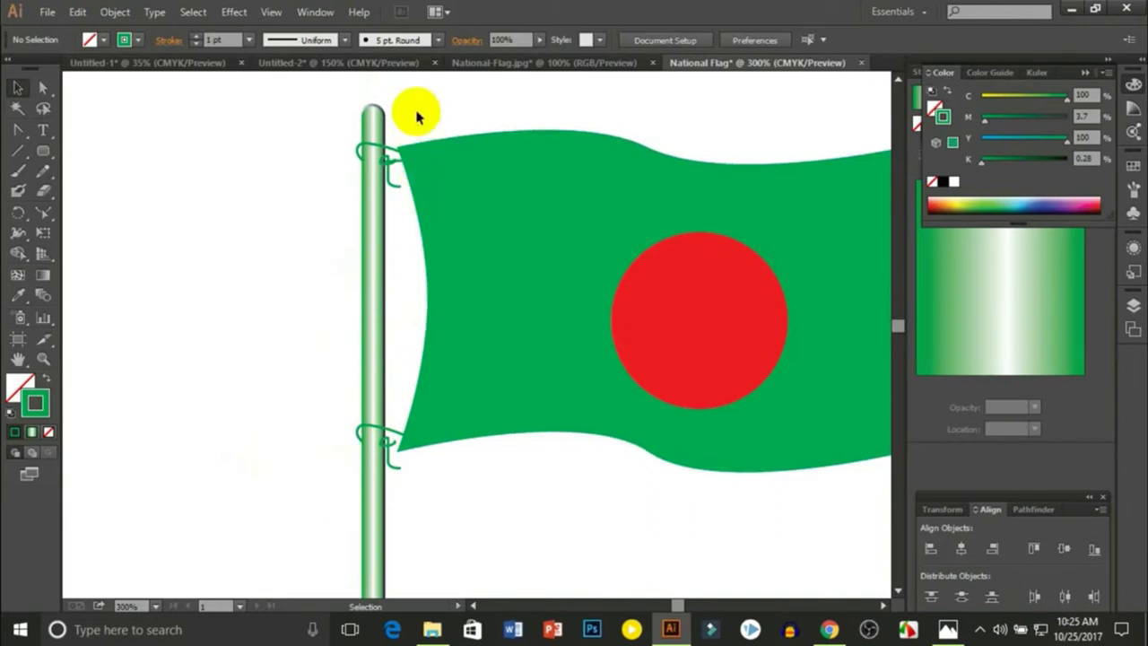
scroll(476, 351, down, 1)
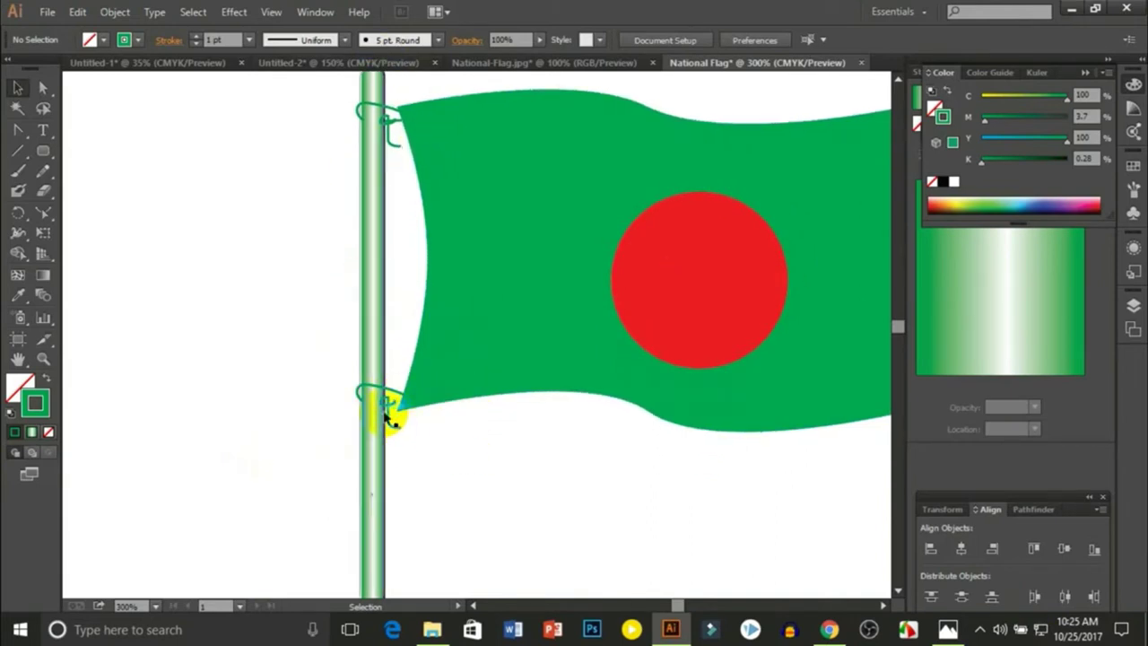
drag(392, 404, 389, 433)
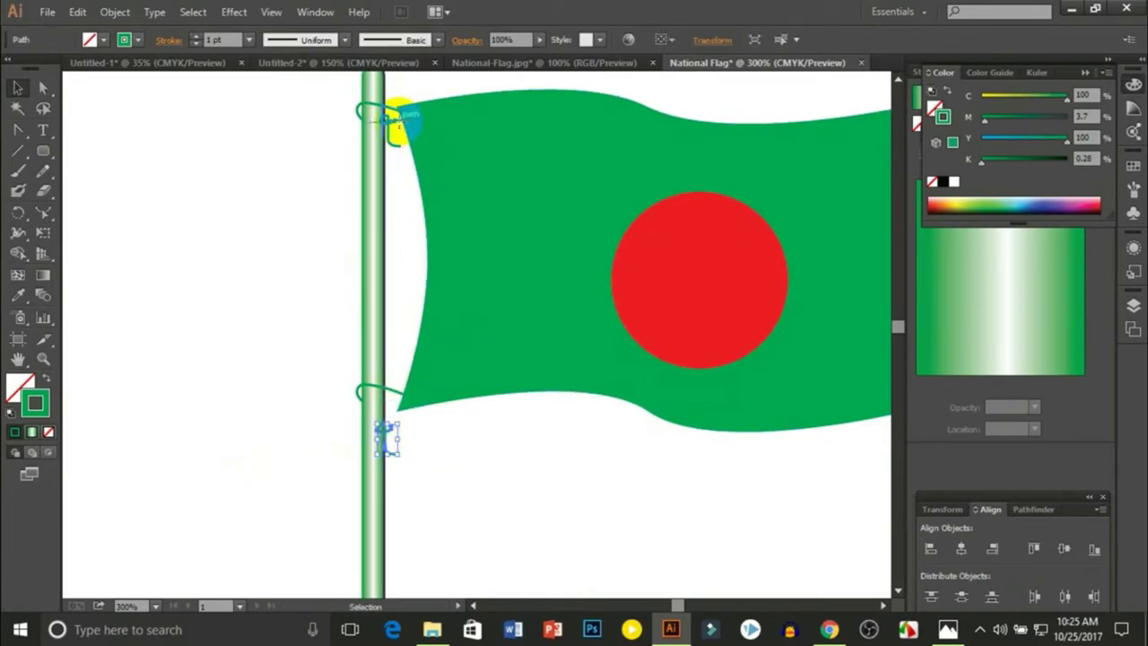
drag(401, 125, 395, 405)
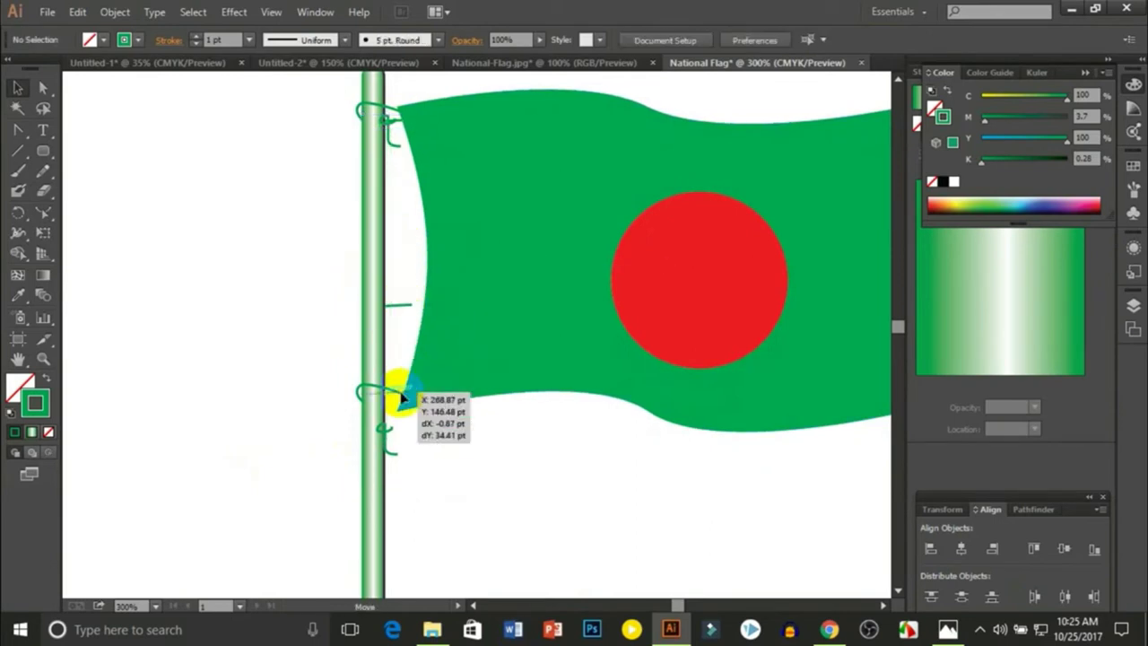
click(442, 484)
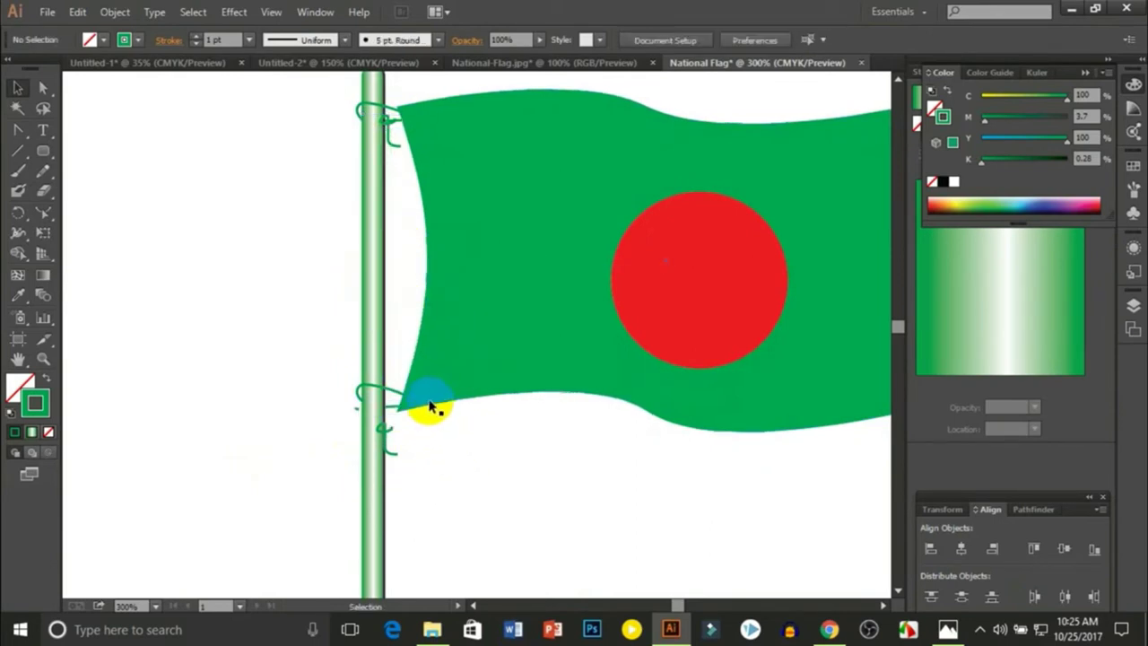
click(381, 386)
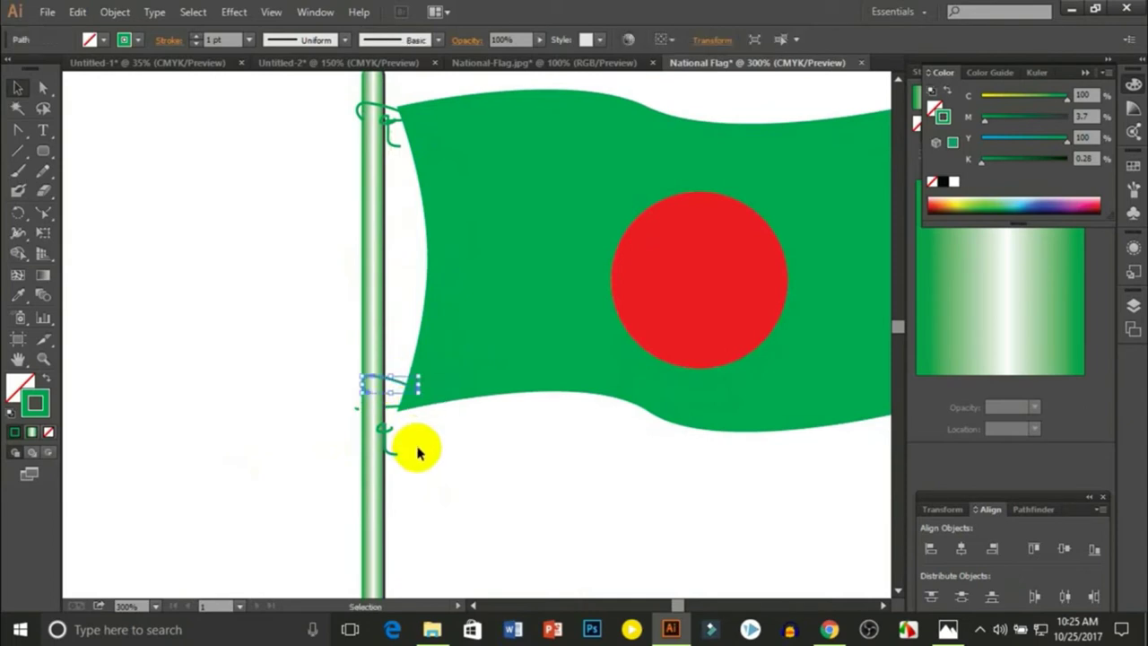
click(380, 380)
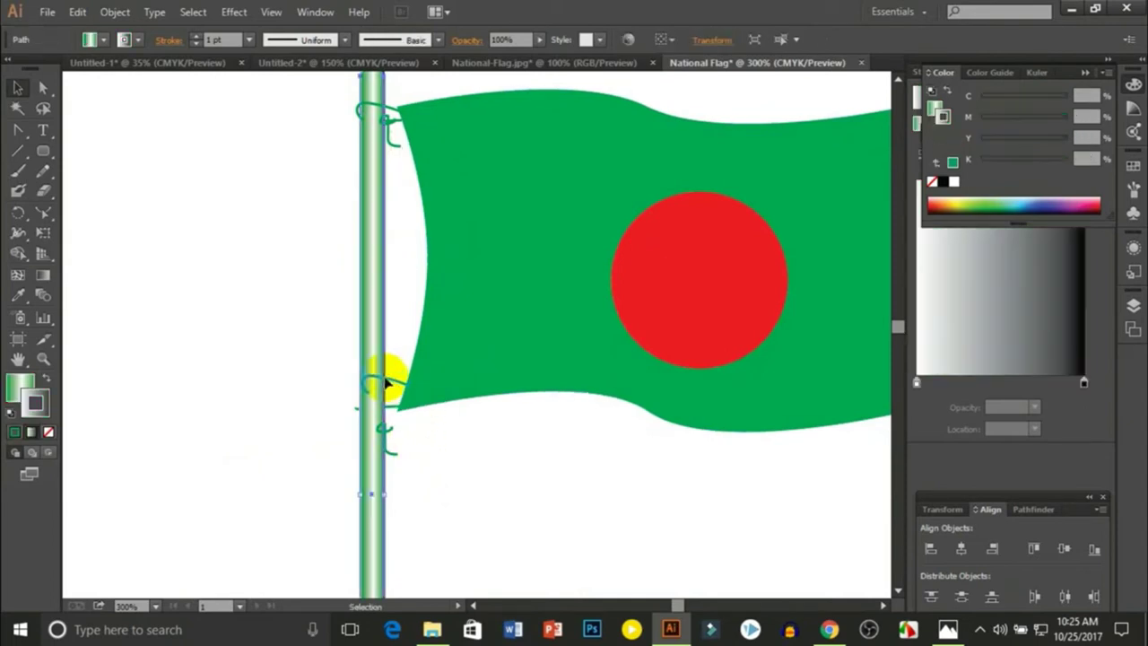
click(467, 515)
click(400, 385)
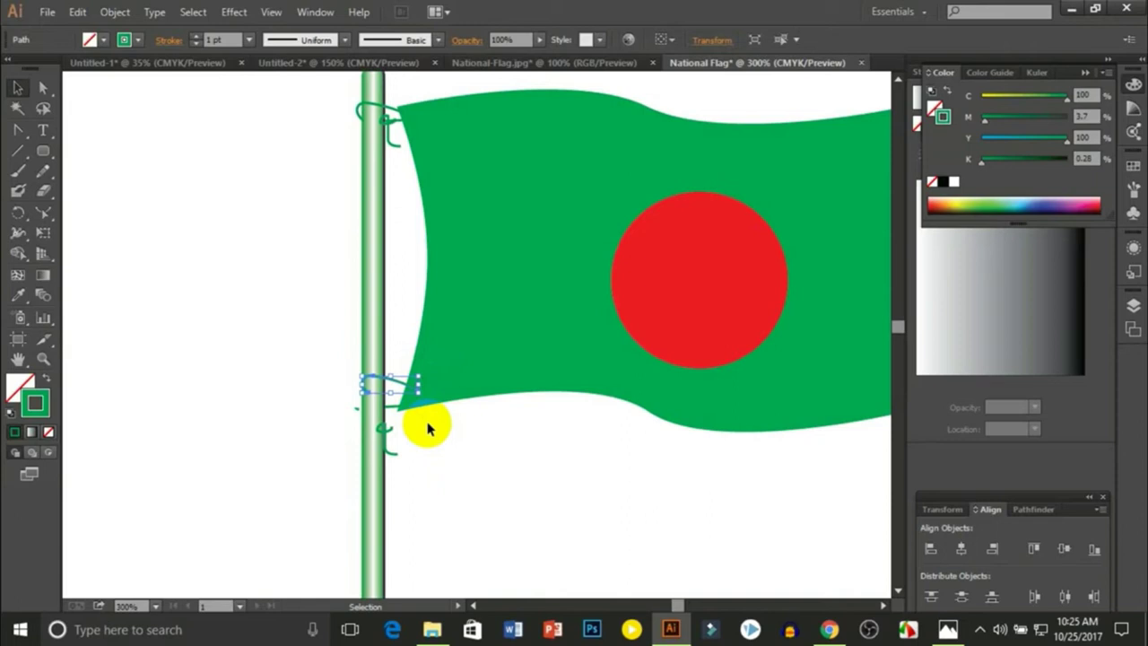
key(Left)
click(444, 453)
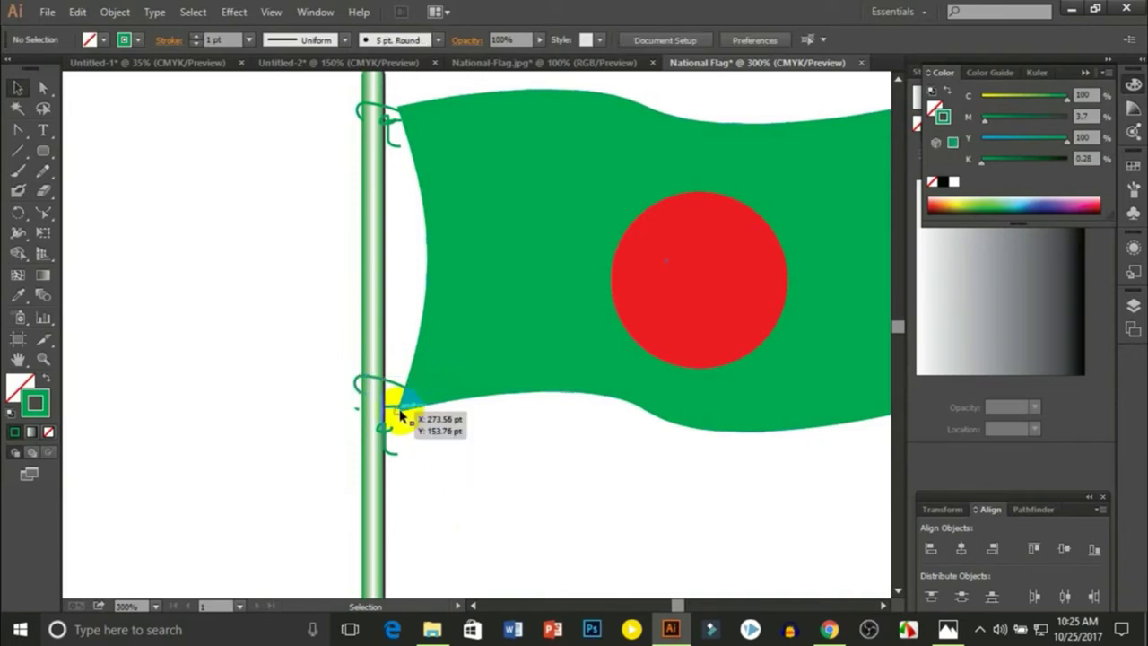
Nudge the lower hook right so it wraps snugly around the pole.
mouse_move(387, 406)
mouse_down()
mouse_move(390, 446)
mouse_move(395, 418)
mouse_up()
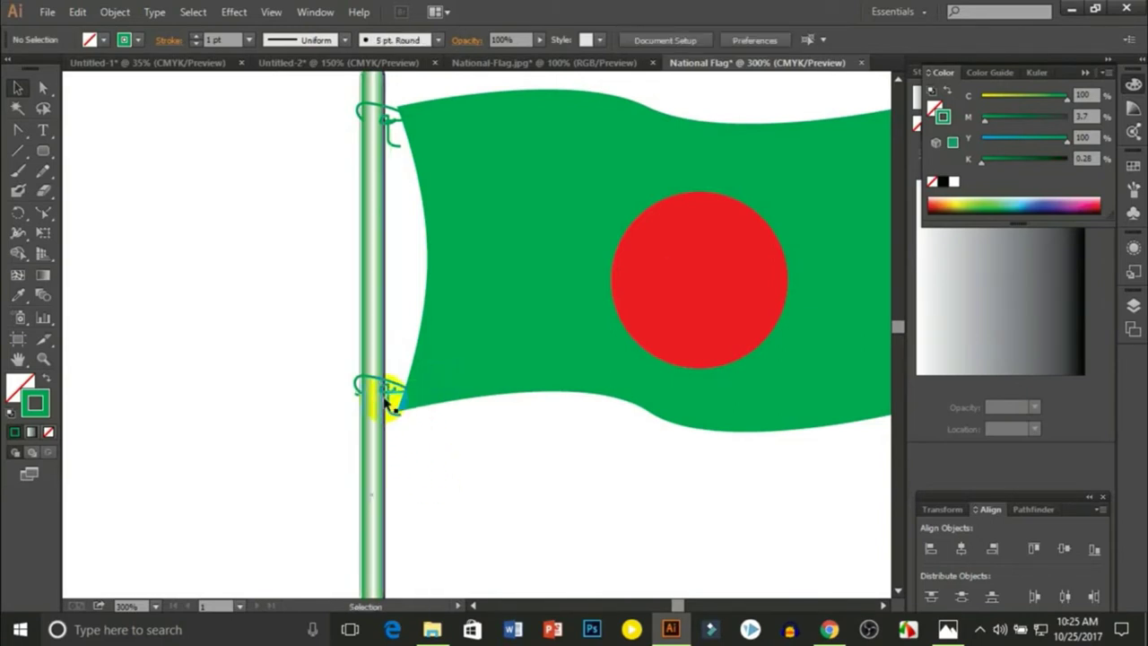
click(391, 396)
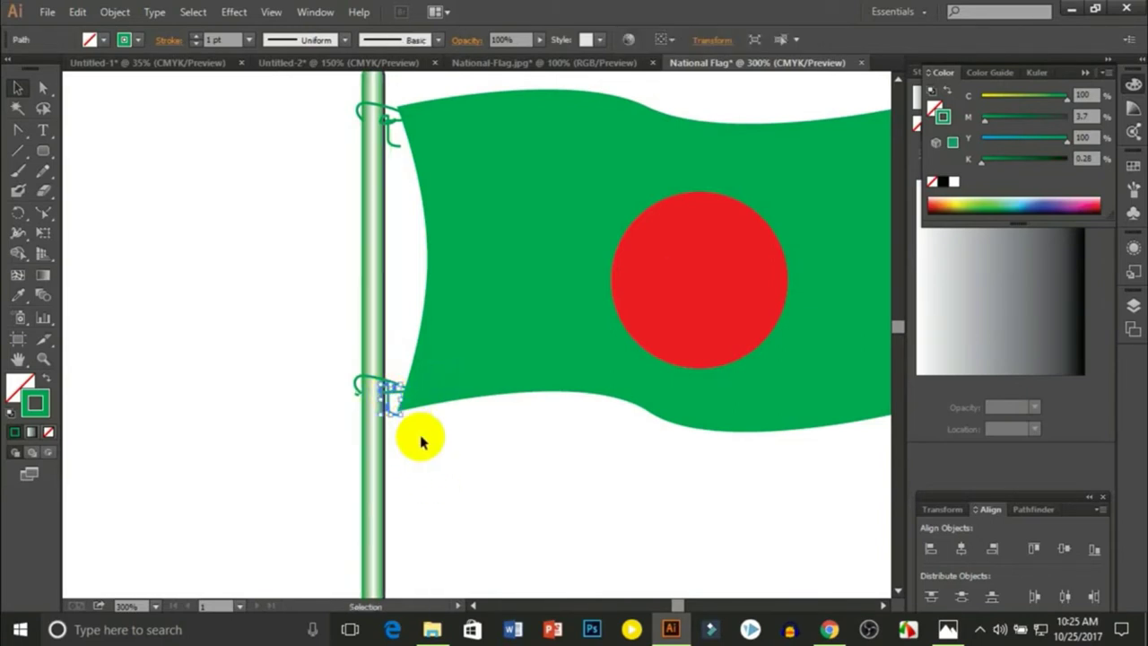
click(445, 479)
scroll(467, 489, up, 2)
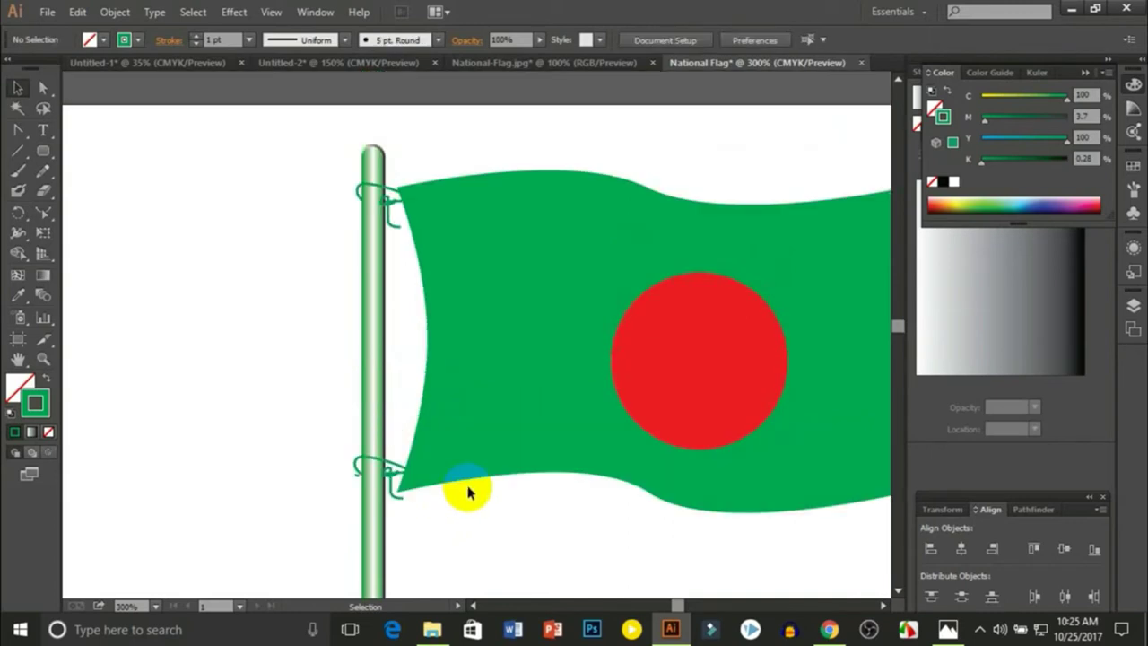
click(401, 469)
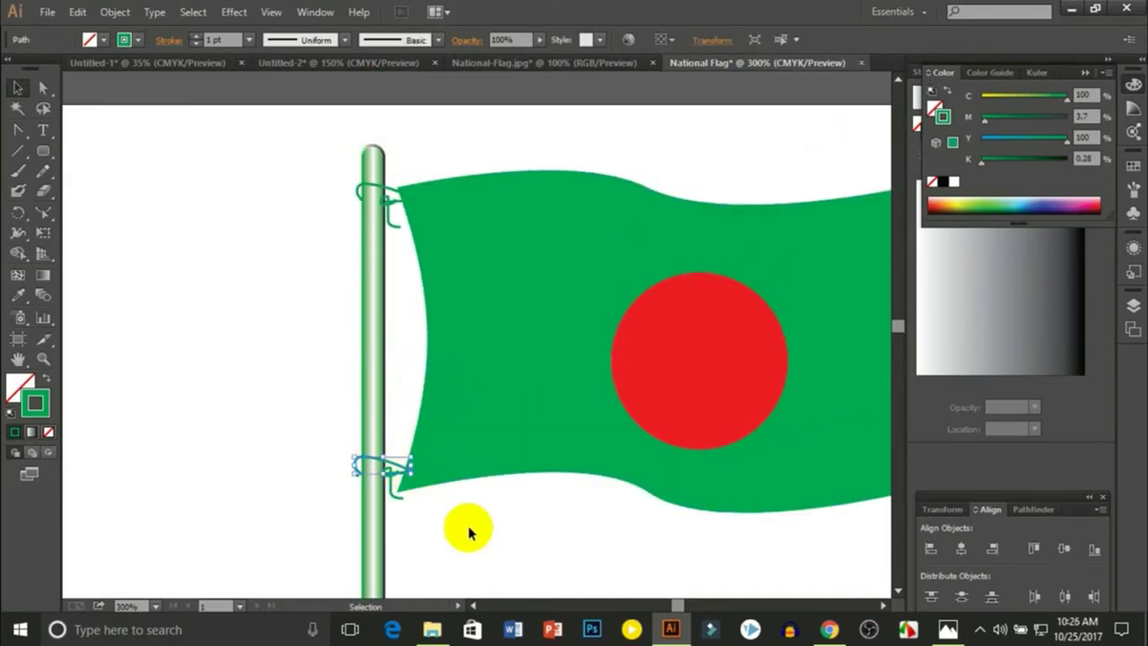
key(Right)
click(485, 561)
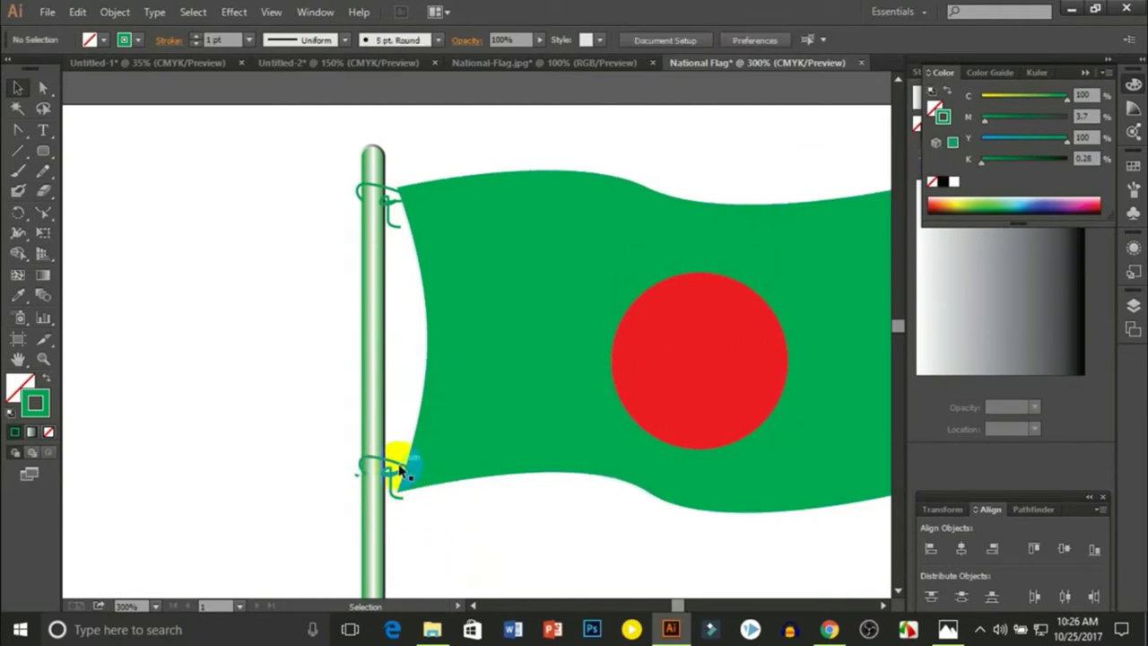
click(401, 470)
click(459, 554)
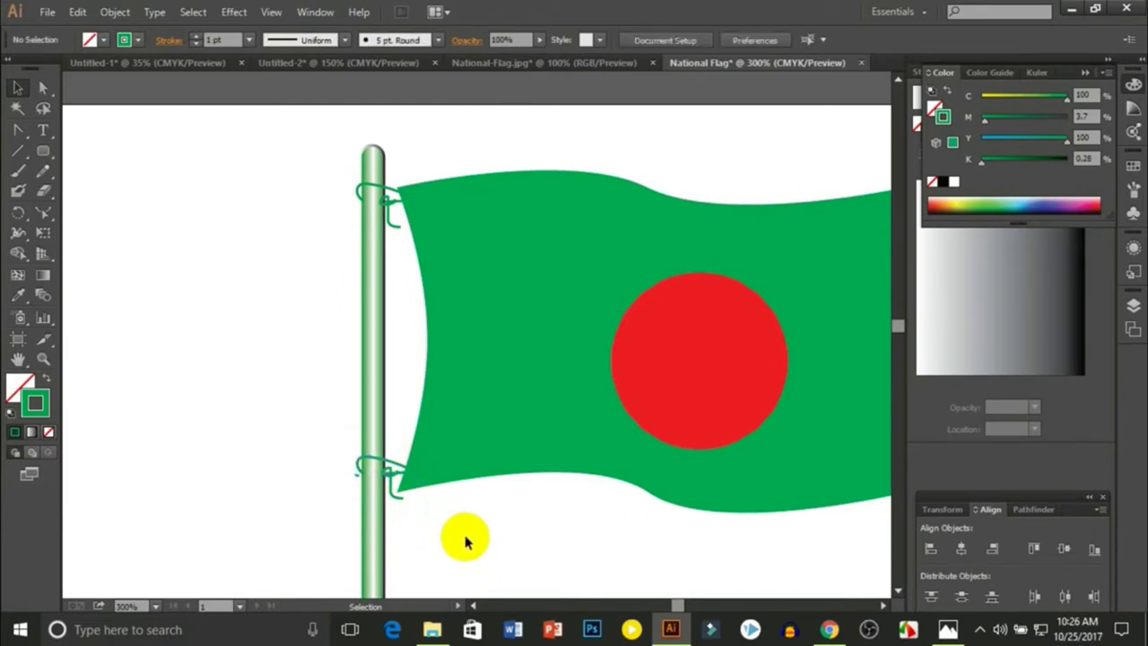
Zoom out and draw a wide ellipse below the pole.
key(ctrl+minus)
key(ctrl+minus)
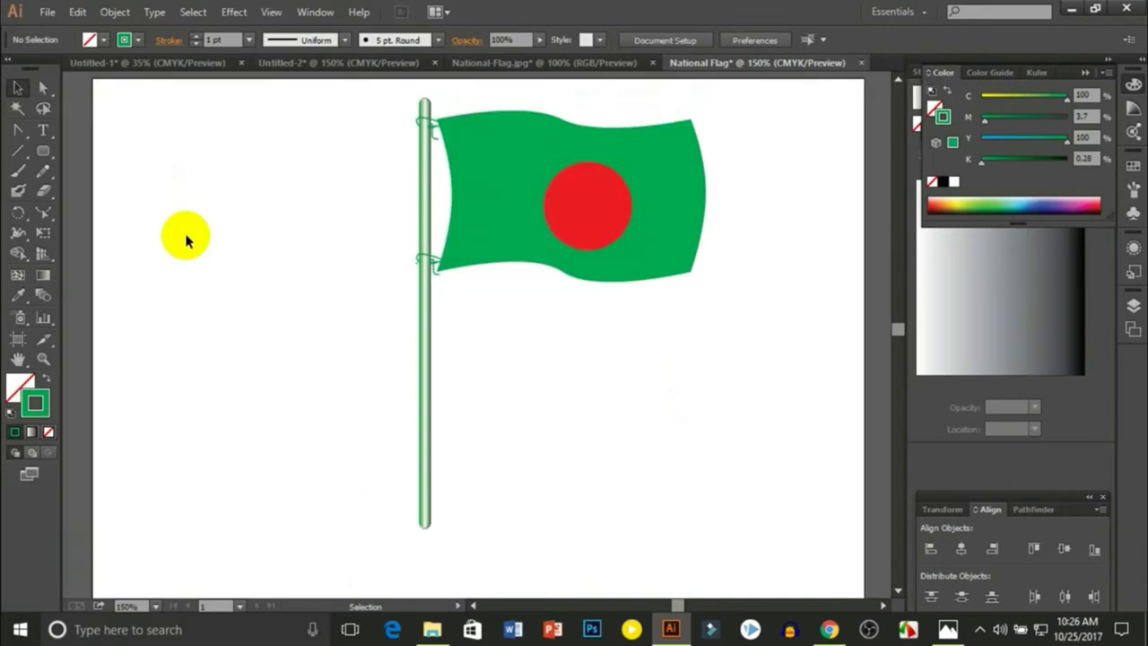
scroll(353, 261, down, 1)
scroll(422, 308, down, 3)
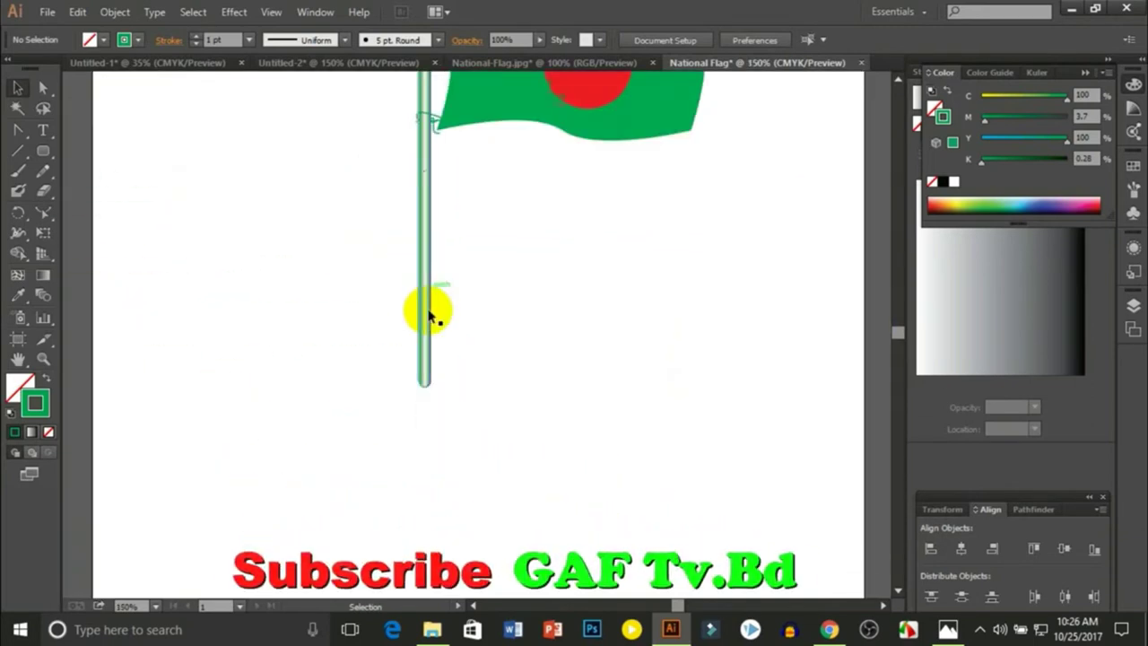
scroll(410, 302, down, 2)
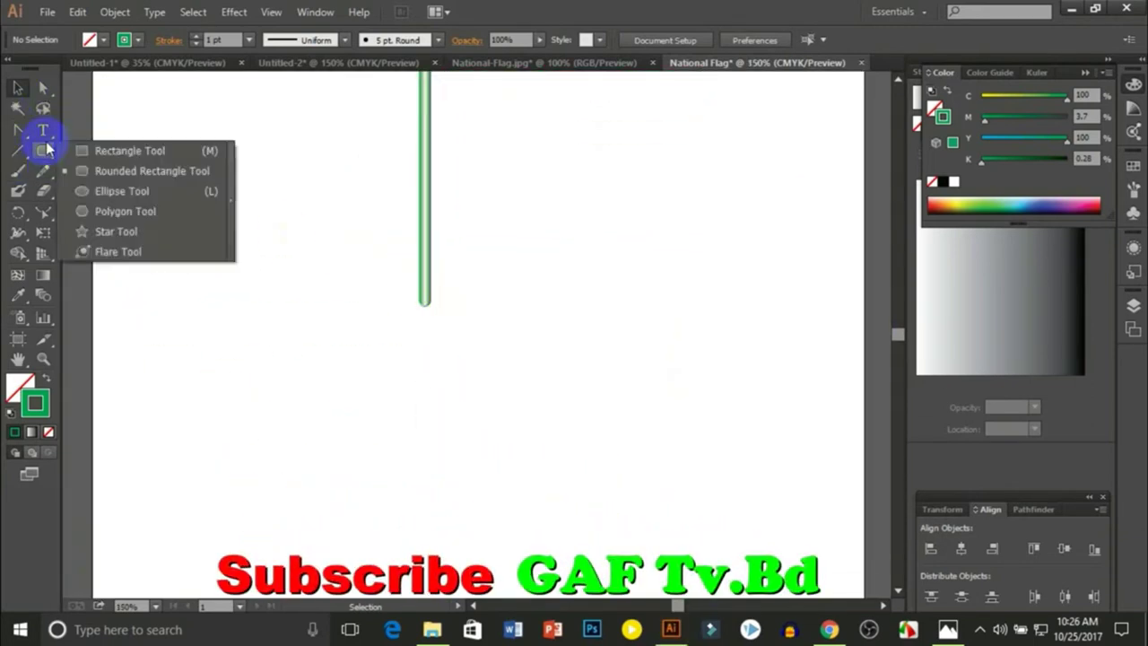
drag(46, 149, 113, 187)
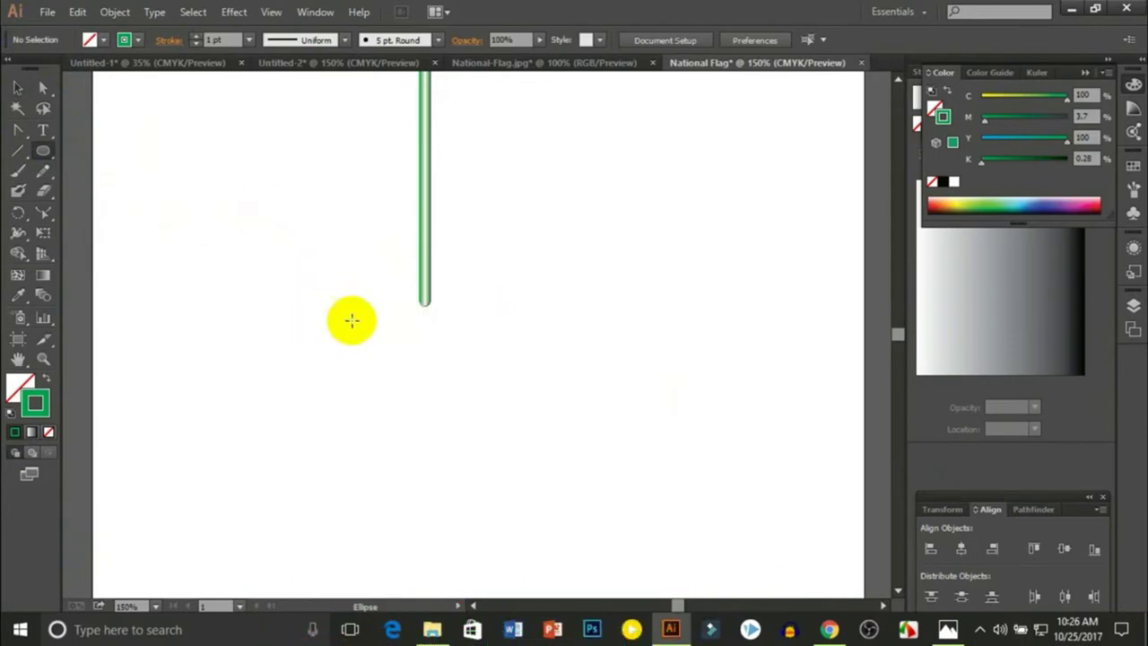
mouse_move(425, 347)
mouse_down()
mouse_move(581, 408)
mouse_move(591, 424)
mouse_up()
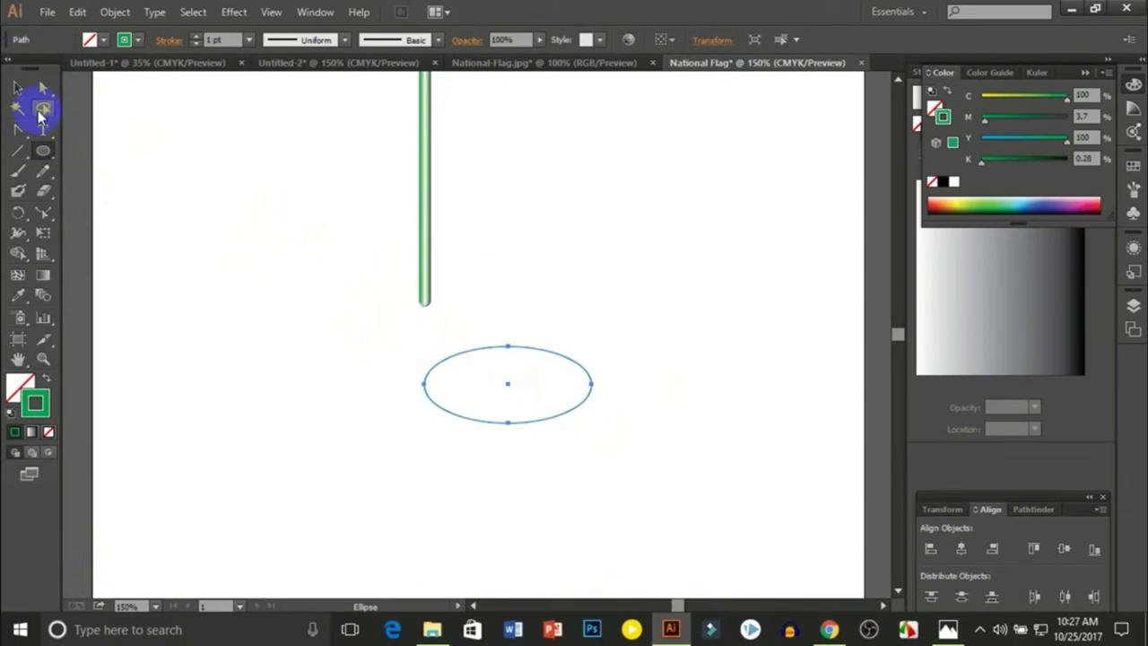
click(367, 327)
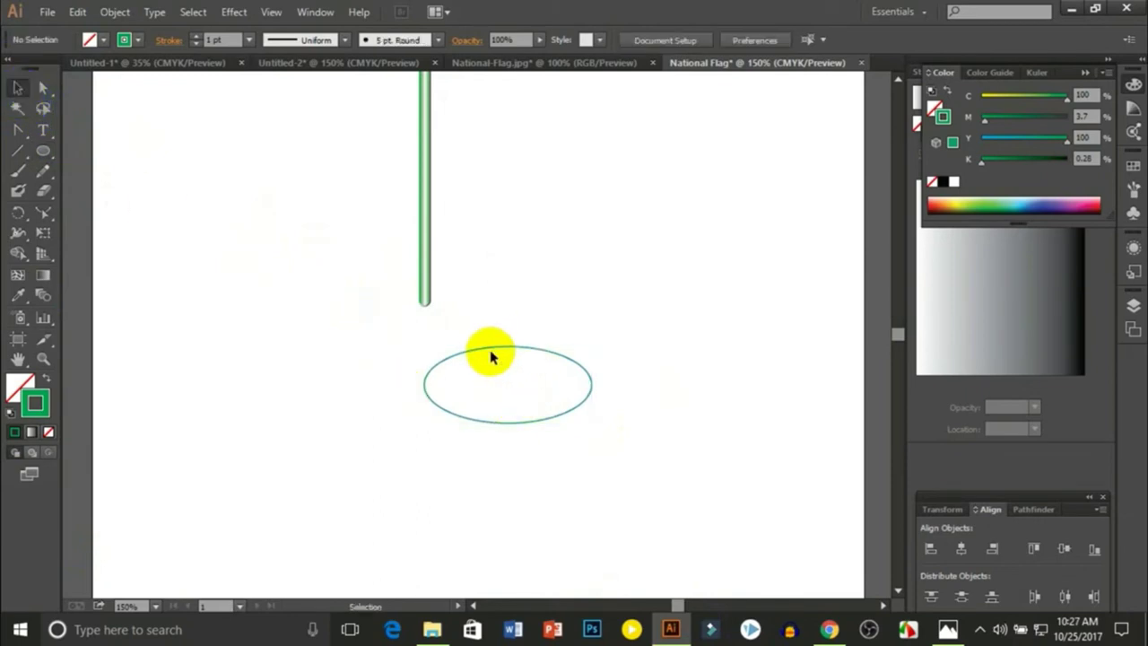
click(520, 349)
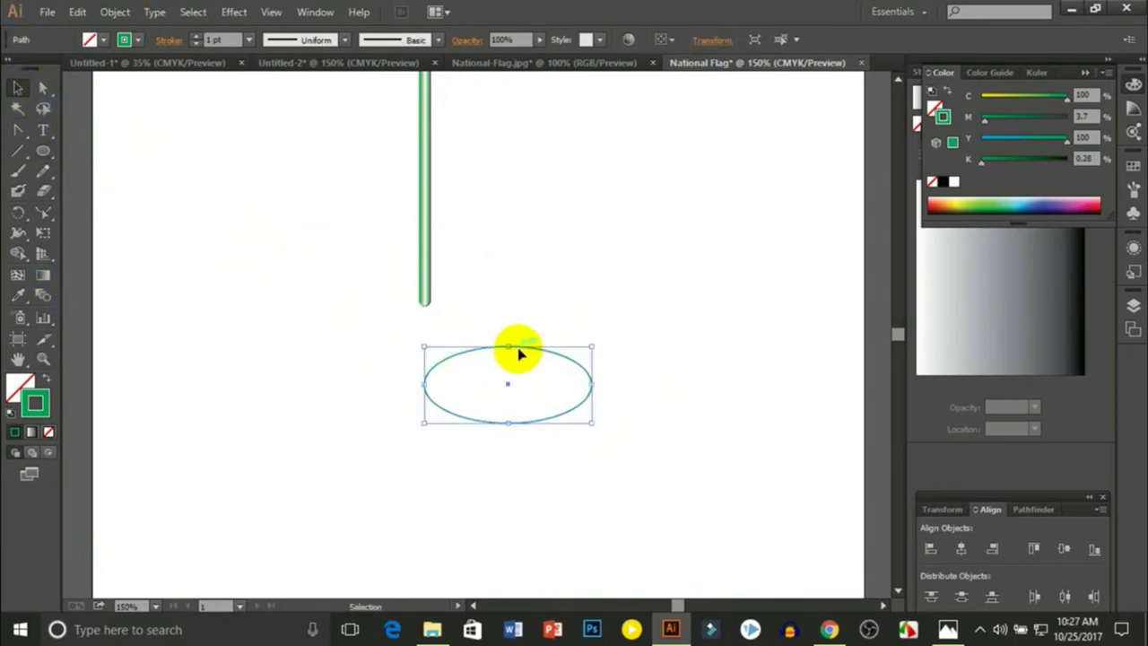
Fill the ellipse with a black–white–black gradient, white held to about 60%.
click(19, 385)
click(1036, 347)
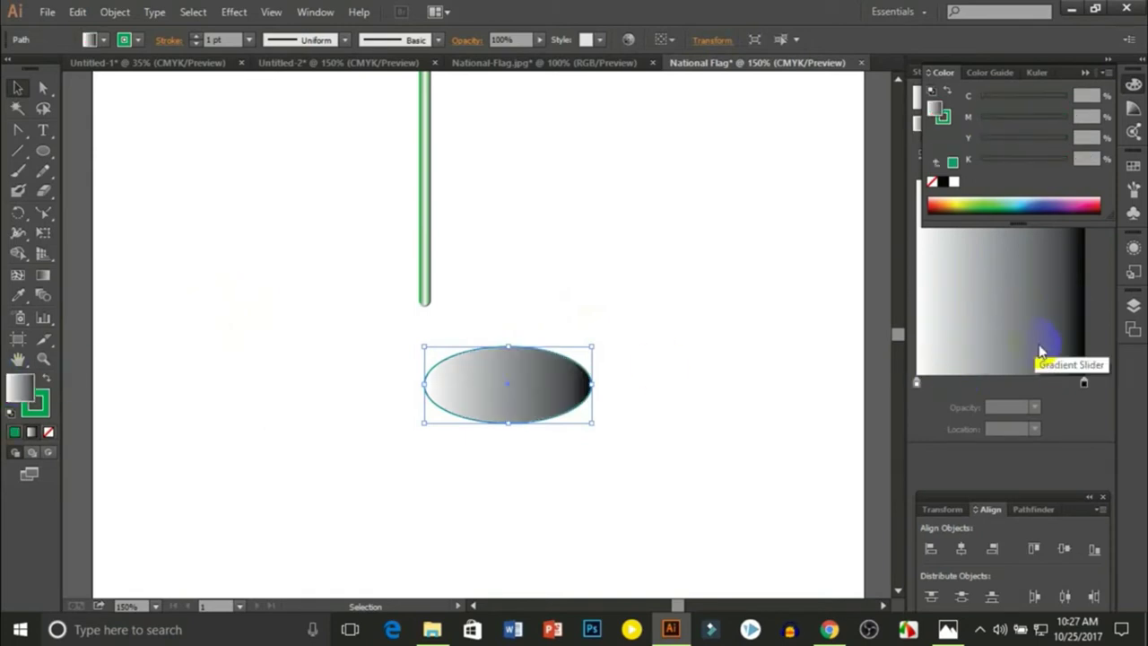
click(684, 320)
click(458, 403)
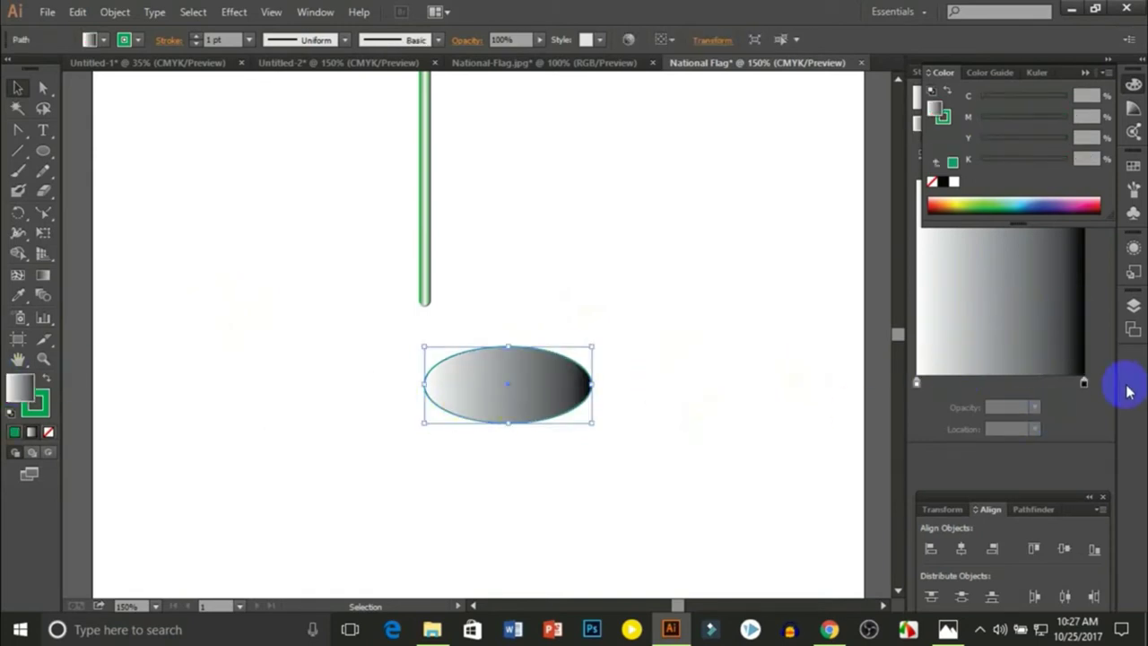
mouse_move(917, 383)
mouse_down()
mouse_move(1019, 389)
mouse_move(1009, 389)
mouse_up()
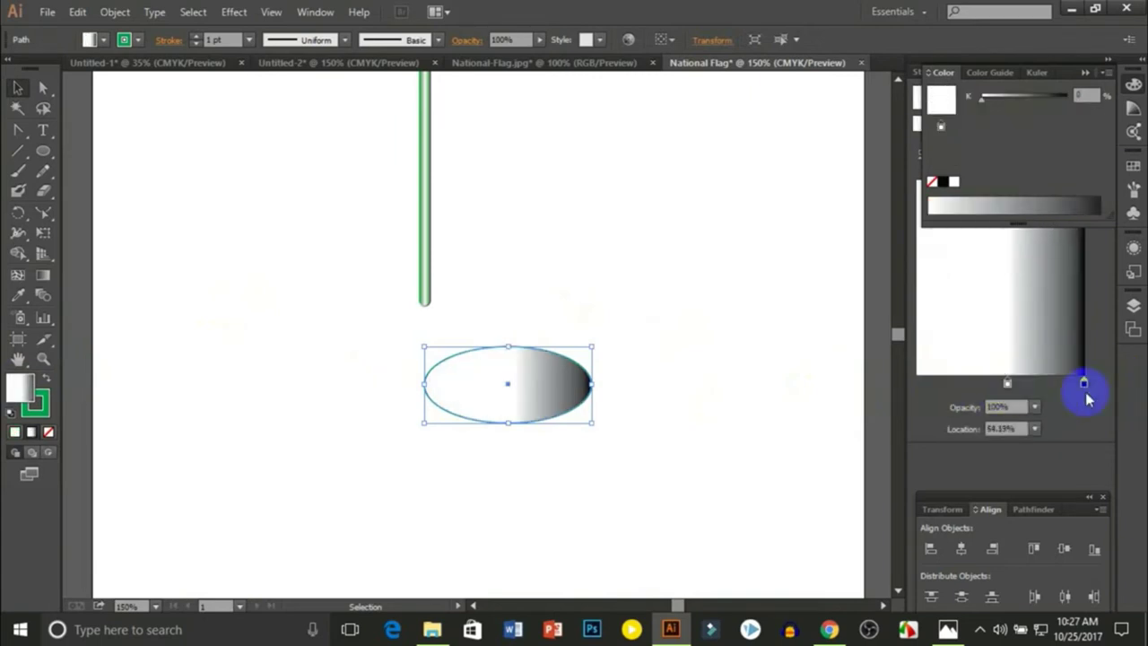
drag(1084, 384, 921, 386)
click(745, 427)
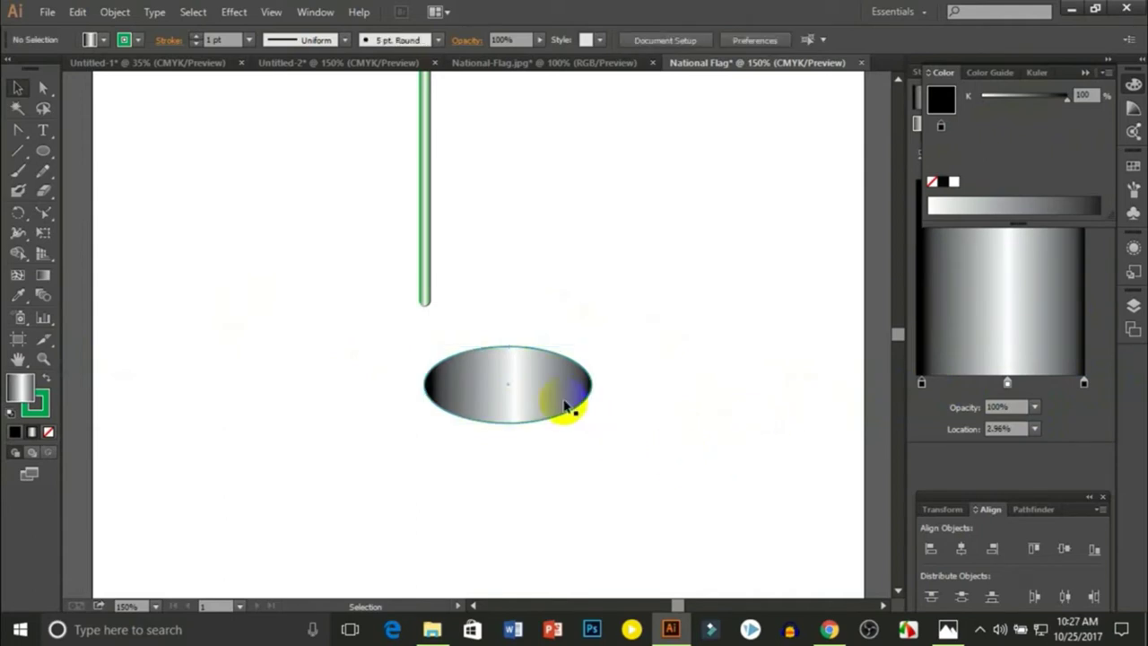
click(590, 395)
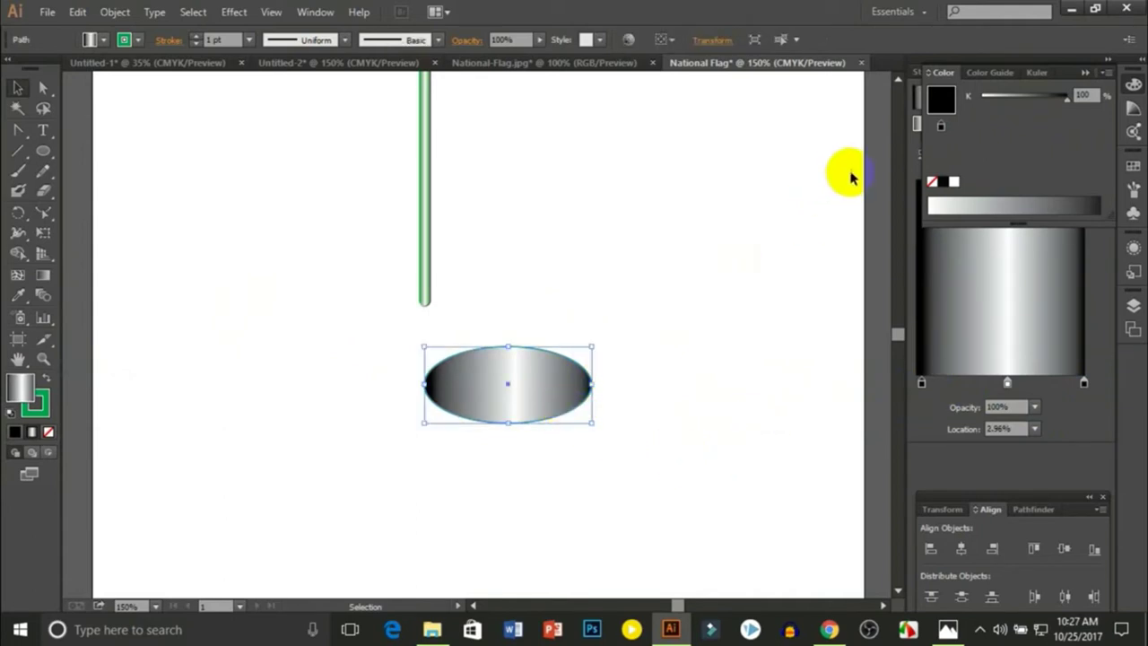
Set the ellipse's stroke to None to remove its outline.
click(930, 131)
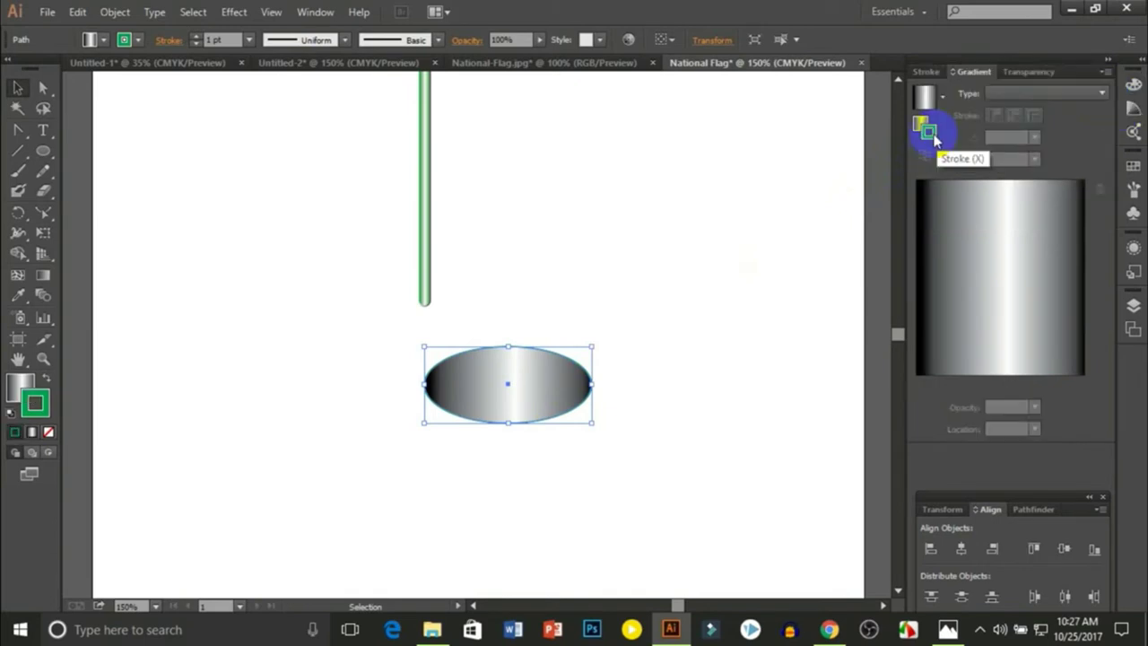
click(1135, 85)
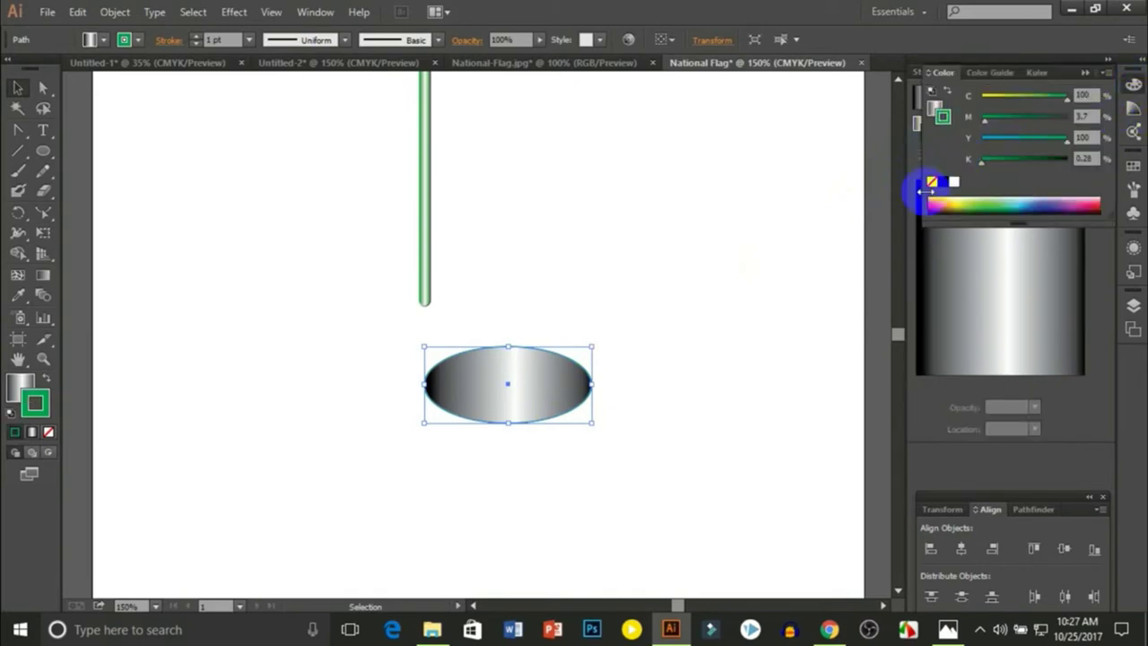
click(769, 225)
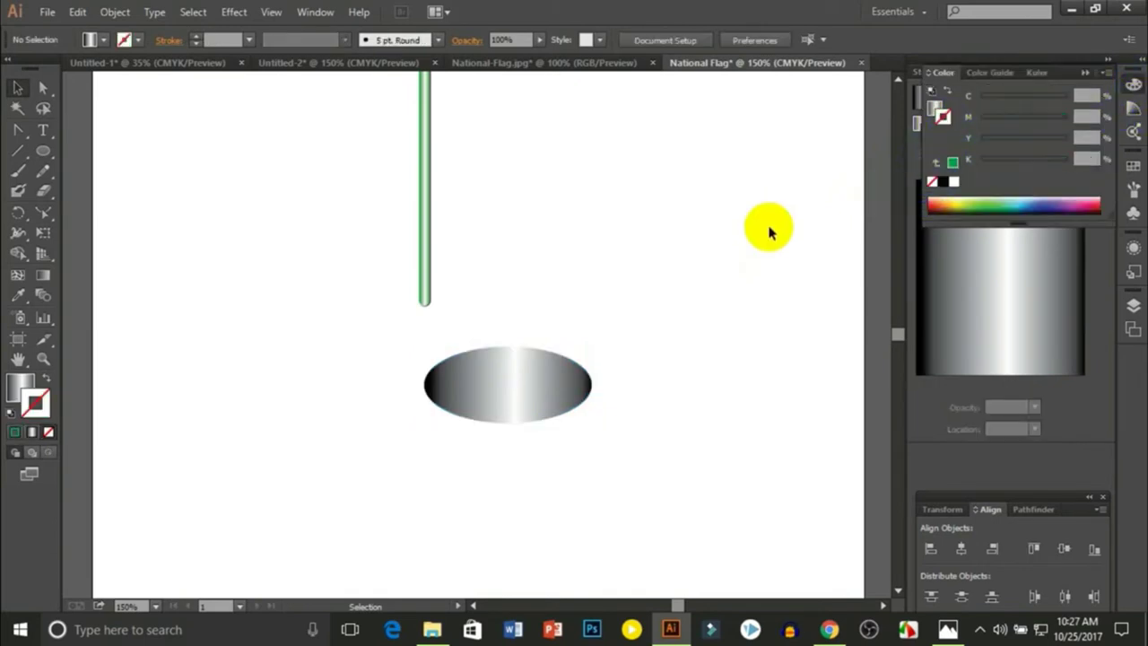
click(513, 384)
click(635, 365)
Nudge the oval base slightly up-left, then group the flagpole and flag together.
drag(505, 403, 481, 386)
click(646, 371)
scroll(659, 368, up, 2)
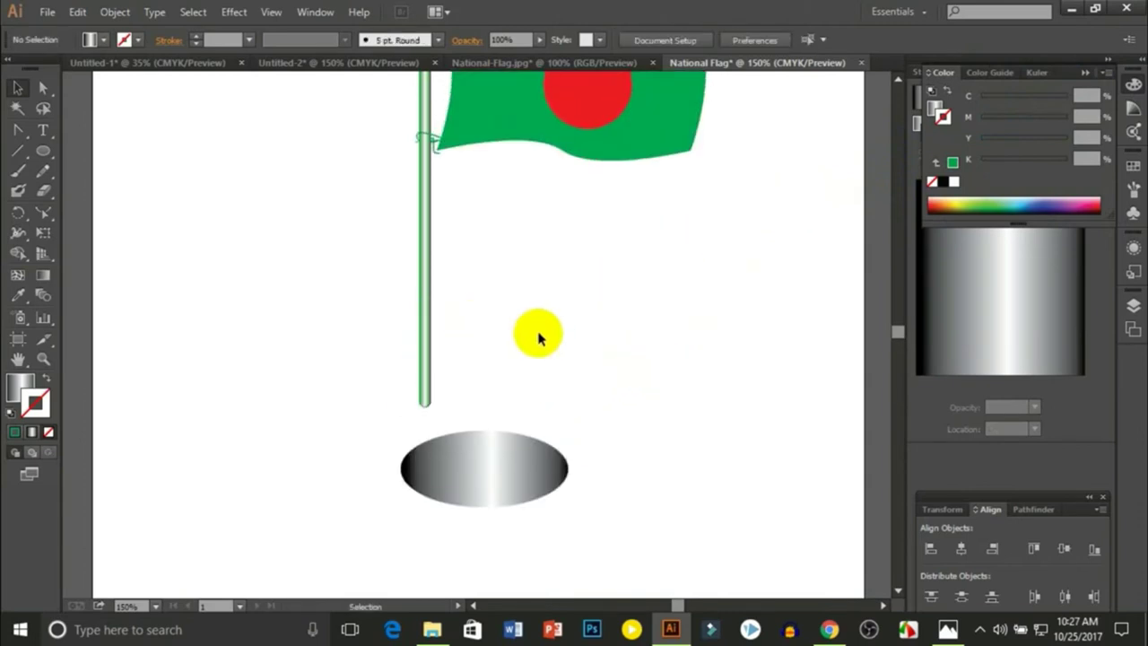
scroll(538, 333, up, 2)
scroll(658, 410, up, 2)
scroll(659, 409, up, 1)
mouse_move(371, 169)
mouse_down()
mouse_move(480, 491)
mouse_move(481, 527)
mouse_up()
right_click(506, 208)
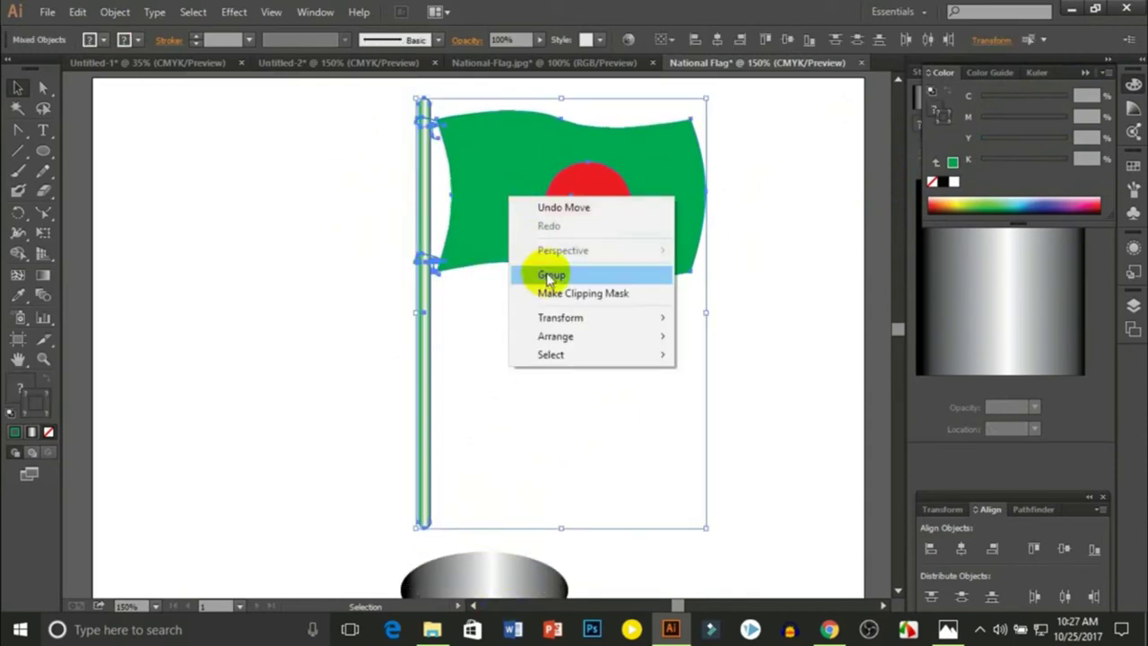
click(551, 274)
Move the flag-and-pole group down so the pole's foot sits on the oval base.
click(341, 313)
drag(494, 243, 529, 312)
scroll(769, 448, down, 3)
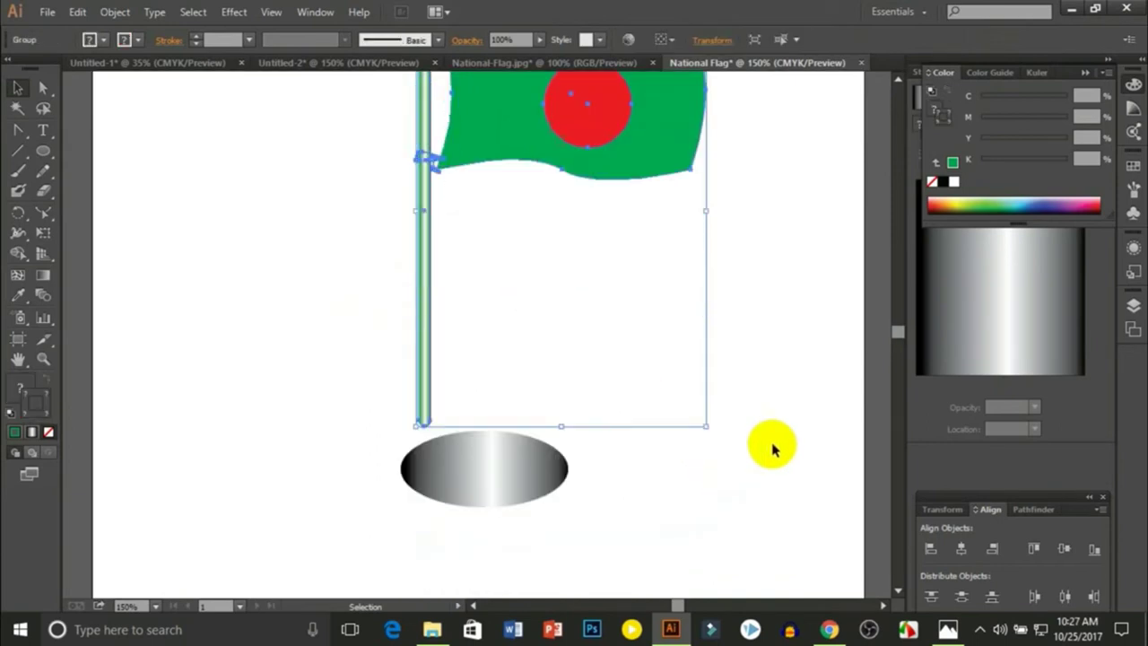
click(776, 372)
scroll(763, 379, up, 3)
click(543, 239)
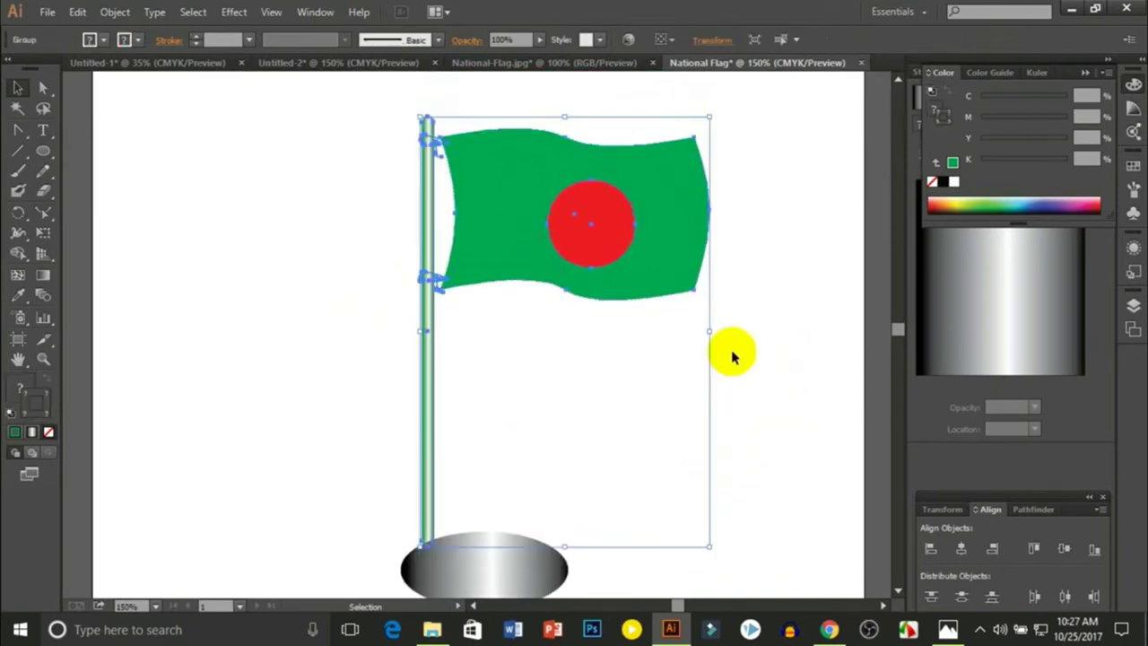
scroll(733, 354, down, 3)
mouse_move(527, 158)
mouse_down()
mouse_move(581, 209)
mouse_move(587, 184)
mouse_up()
click(671, 581)
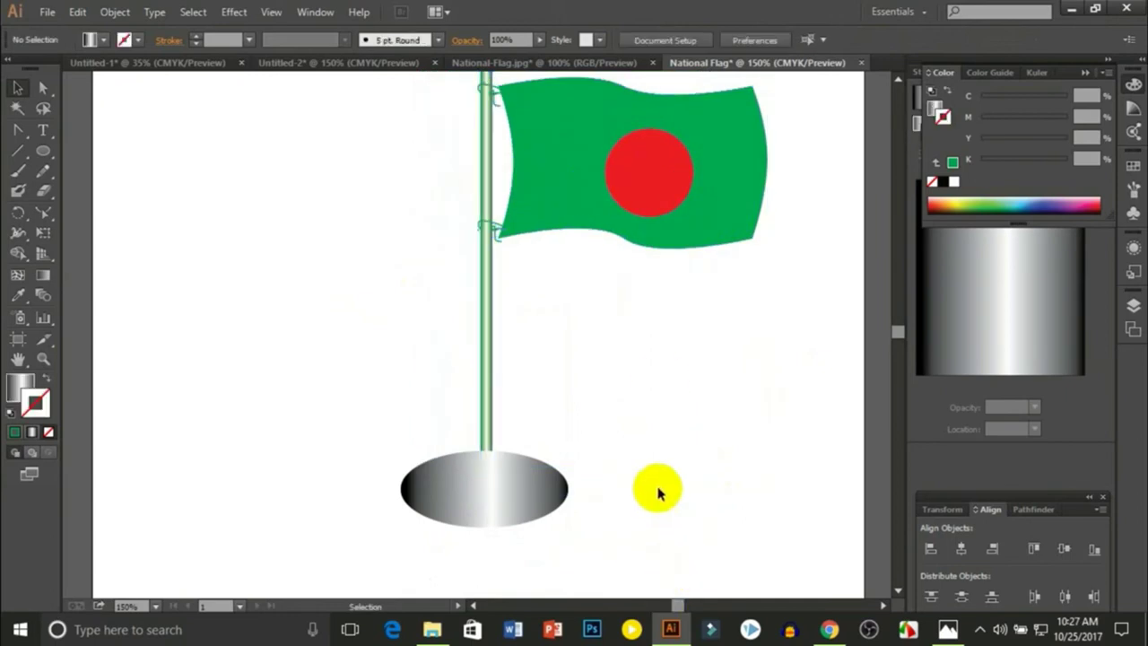
Send the flag-and-pole group to the back and shift it slightly up-left.
click(487, 326)
key(ctrl+shift+bracketleft)
click(367, 371)
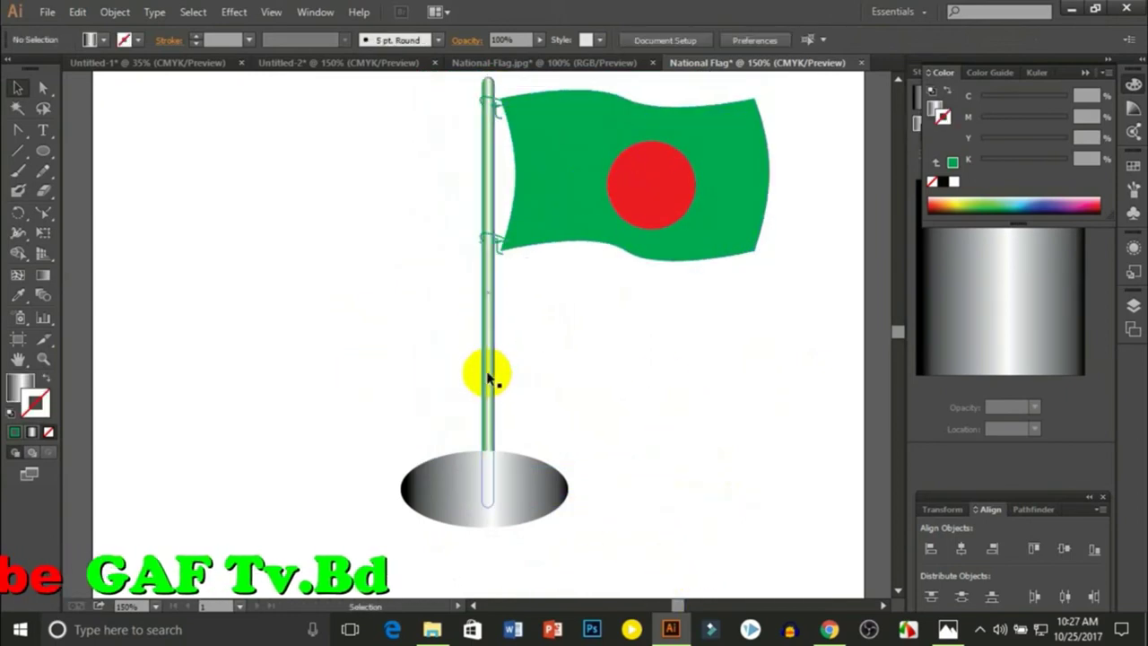
drag(488, 377, 475, 360)
click(389, 387)
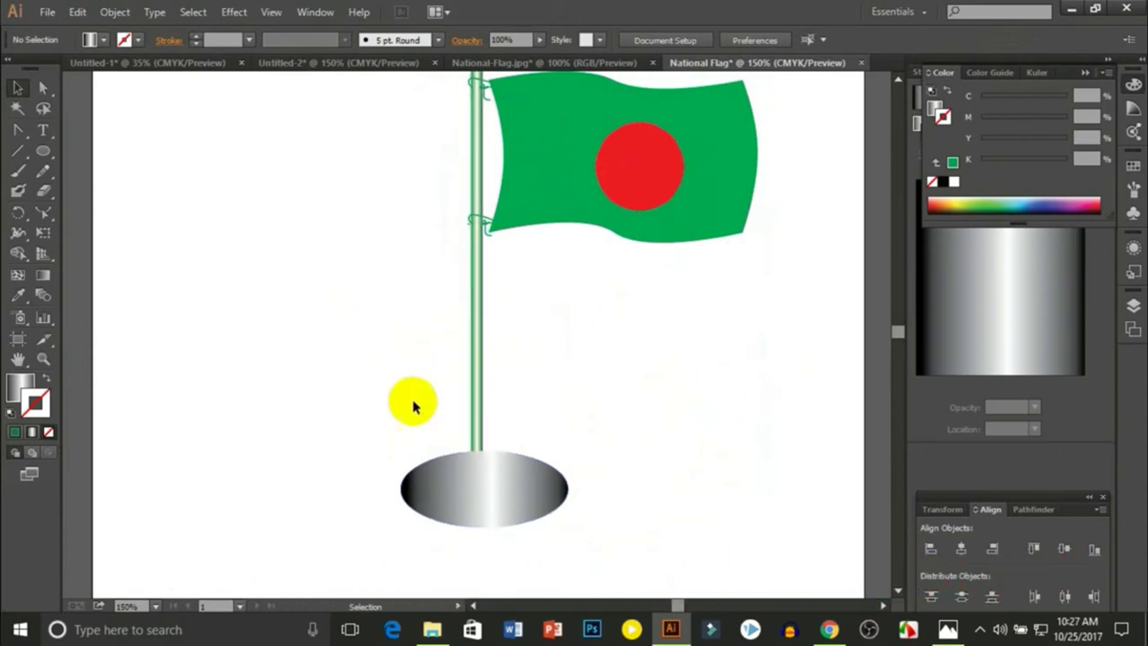
scroll(386, 386, up, 3)
scroll(395, 422, down, 4)
Send the gray gradient ellipse behind the flagpole with Object > Arrange.
click(482, 483)
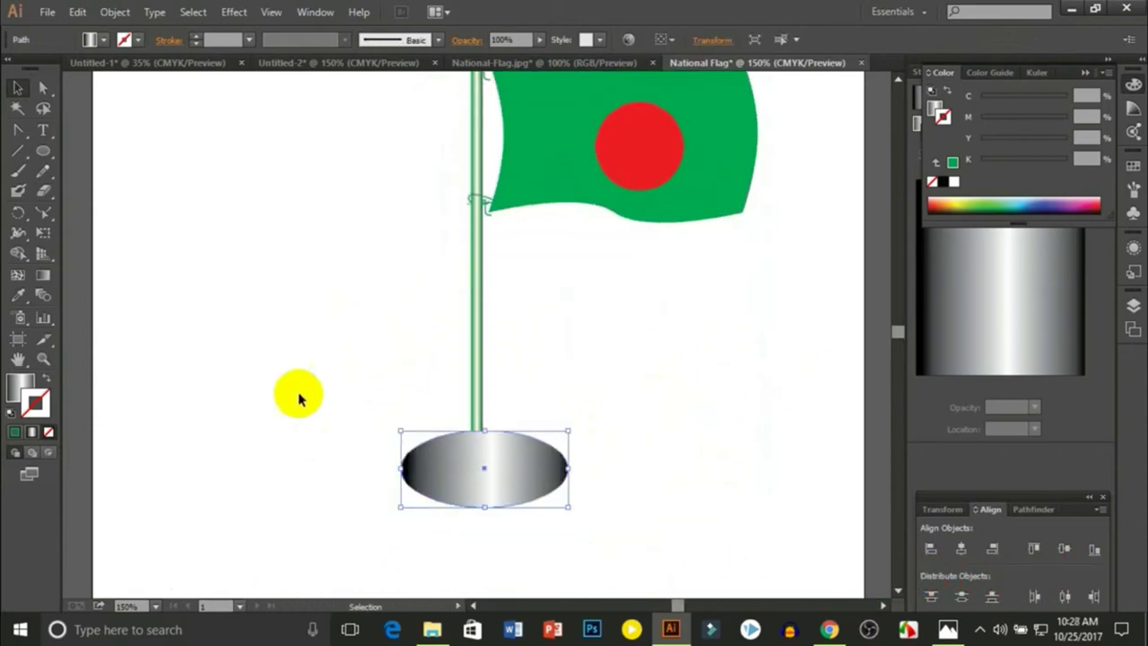
click(376, 439)
click(433, 477)
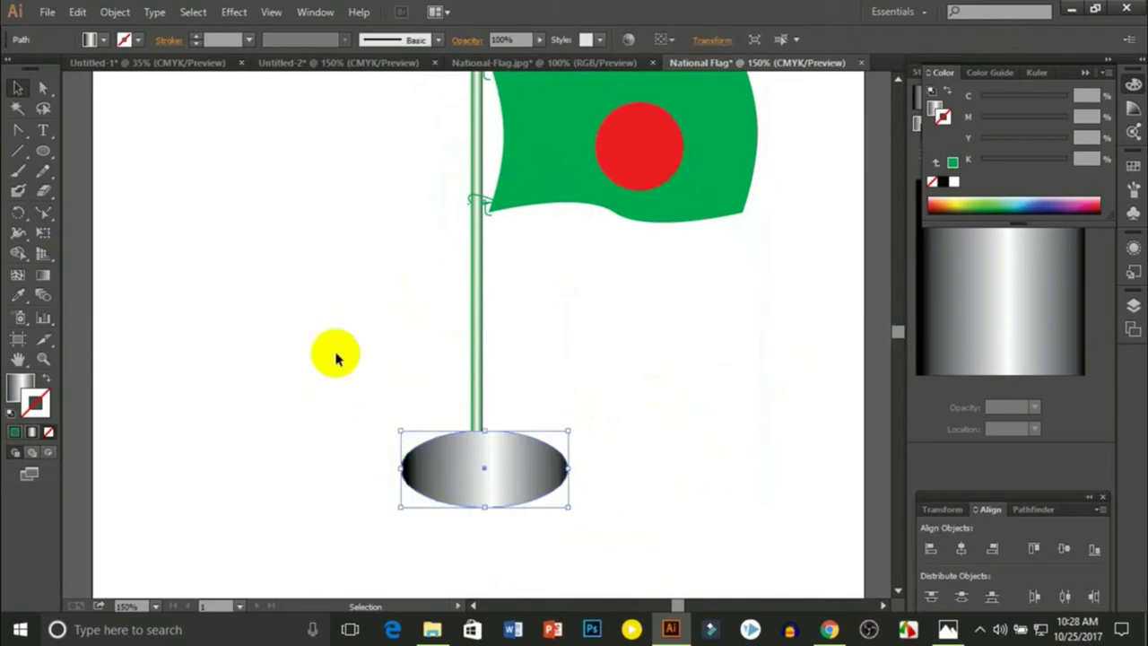
scroll(421, 296, up, 2)
scroll(458, 319, down, 3)
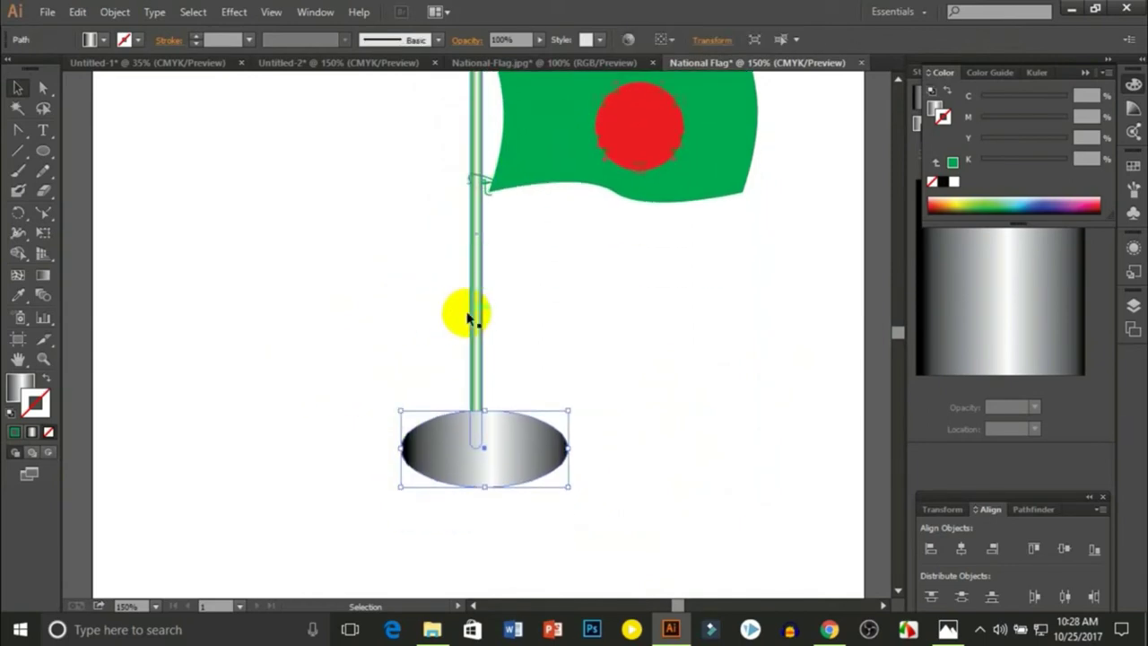
scroll(377, 296, down, 1)
click(300, 287)
click(463, 430)
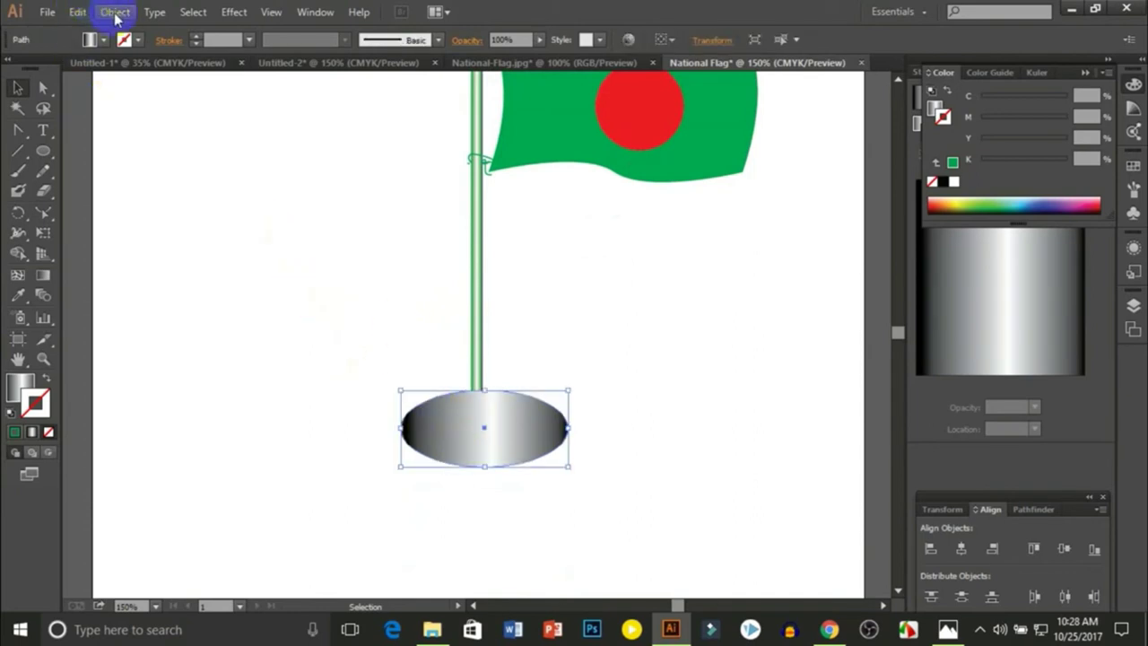
click(115, 14)
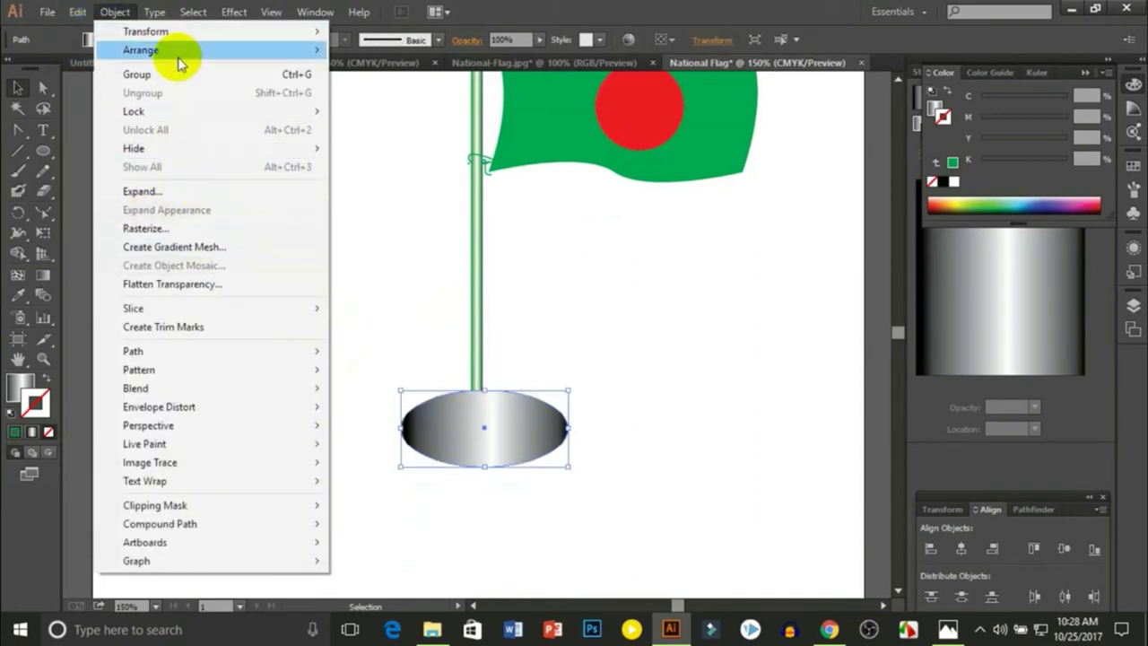
mouse_move(141, 50)
click(372, 106)
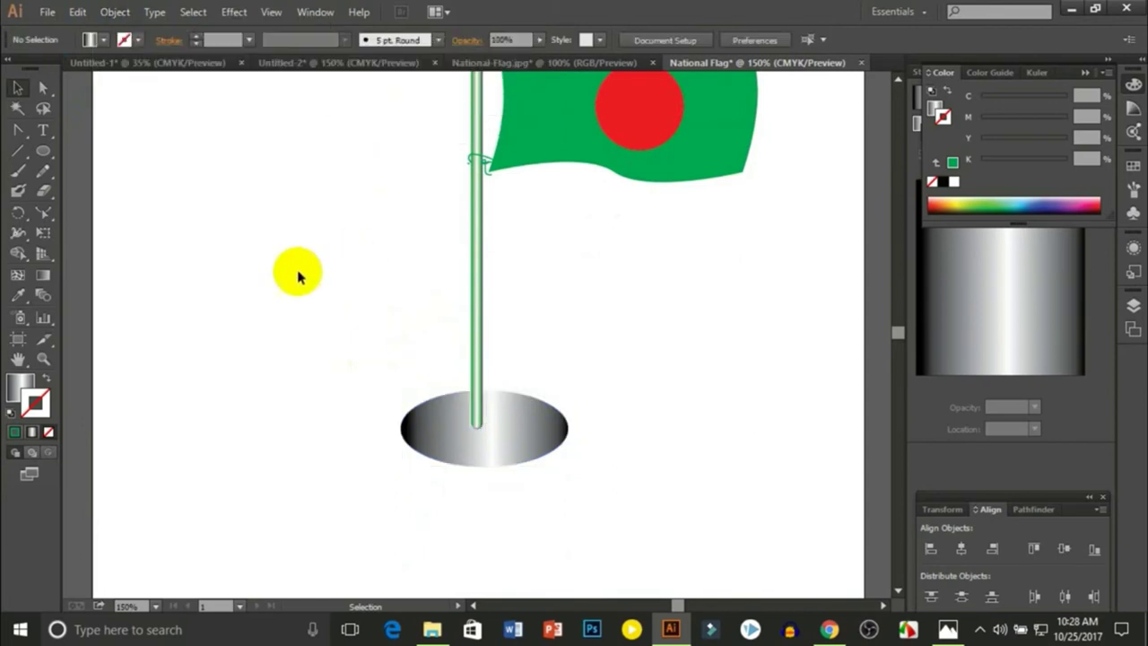
Nudge the flag-and-pole group right to center the pole over the ellipse.
click(475, 337)
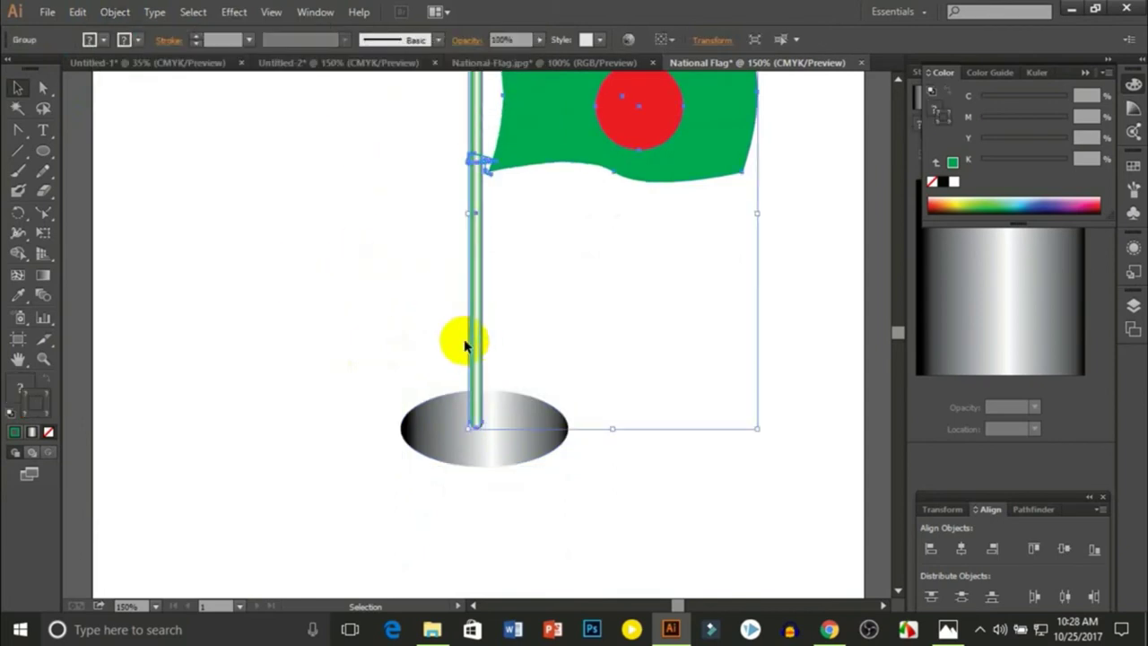
key(Right)
key(Right)
key(Right)
key(Right)
key(Right)
key(Right)
click(508, 484)
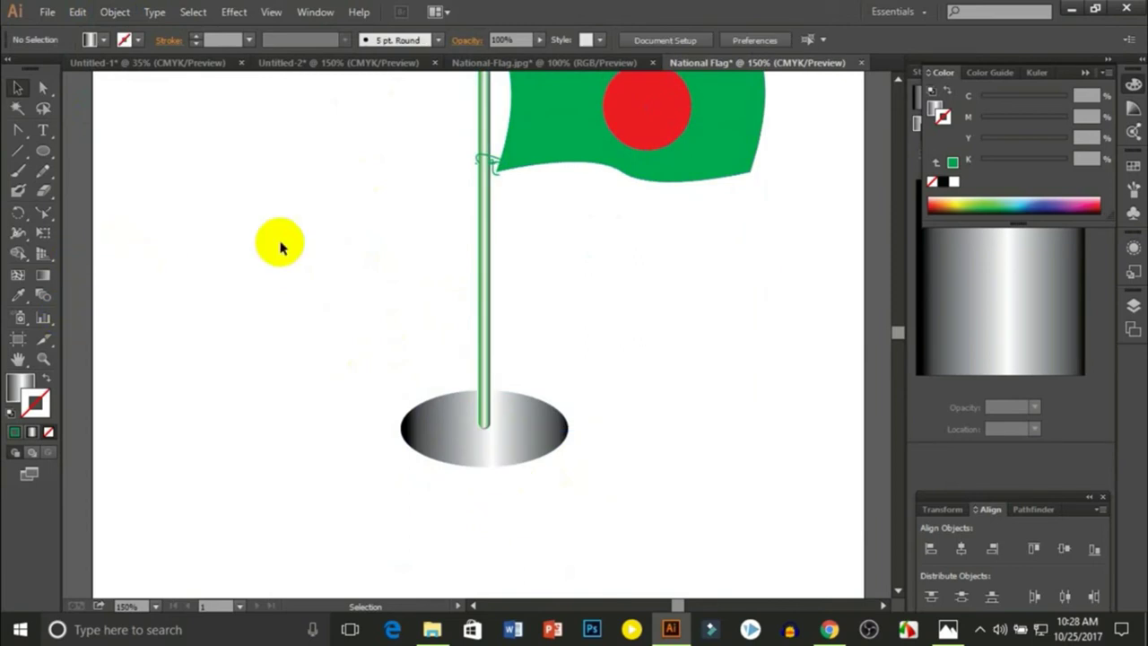
scroll(288, 229, up, 3)
scroll(332, 185, down, 5)
scroll(371, 256, down, 1)
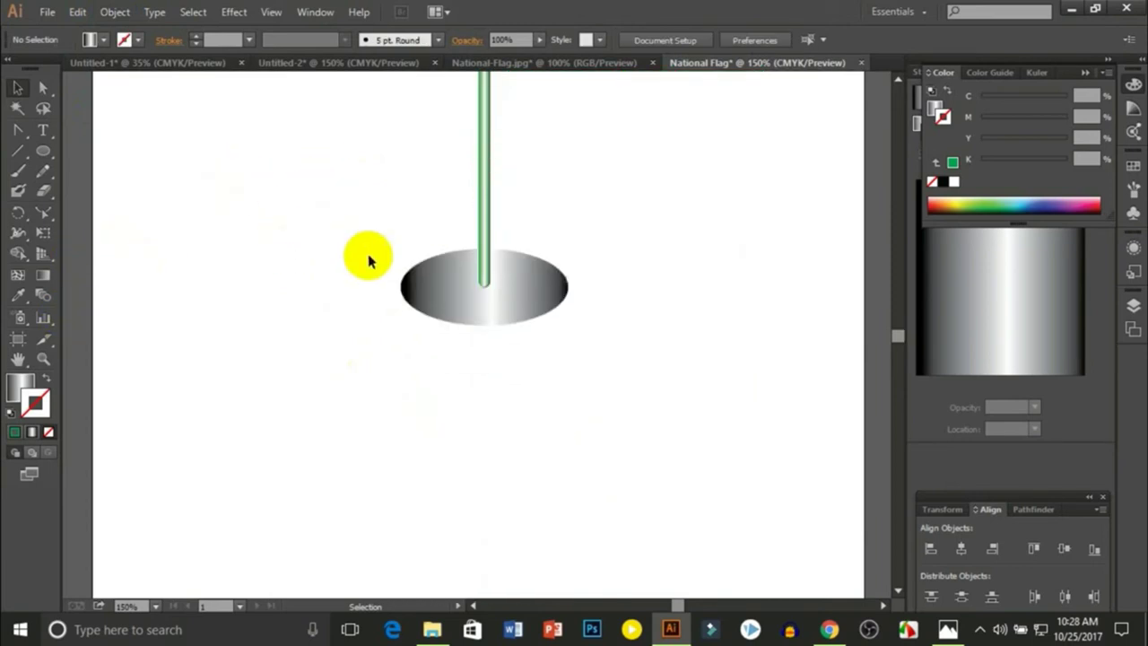
Offset a copy of the ellipse base downward to form the disc rim.
click(494, 313)
click(538, 409)
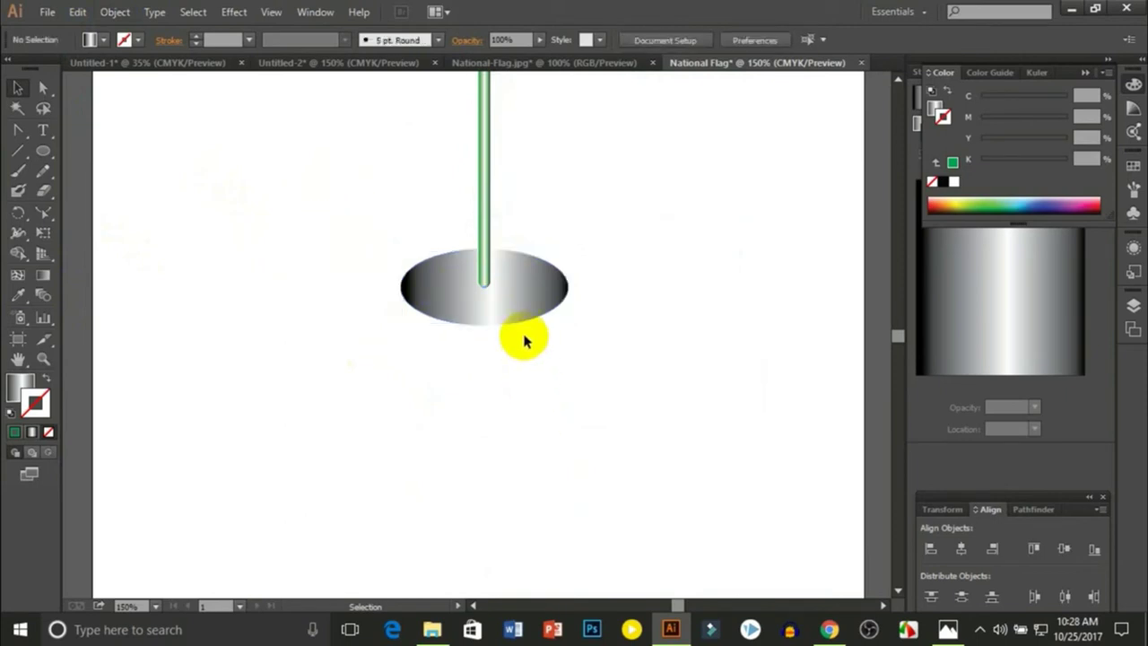
click(514, 301)
click(363, 287)
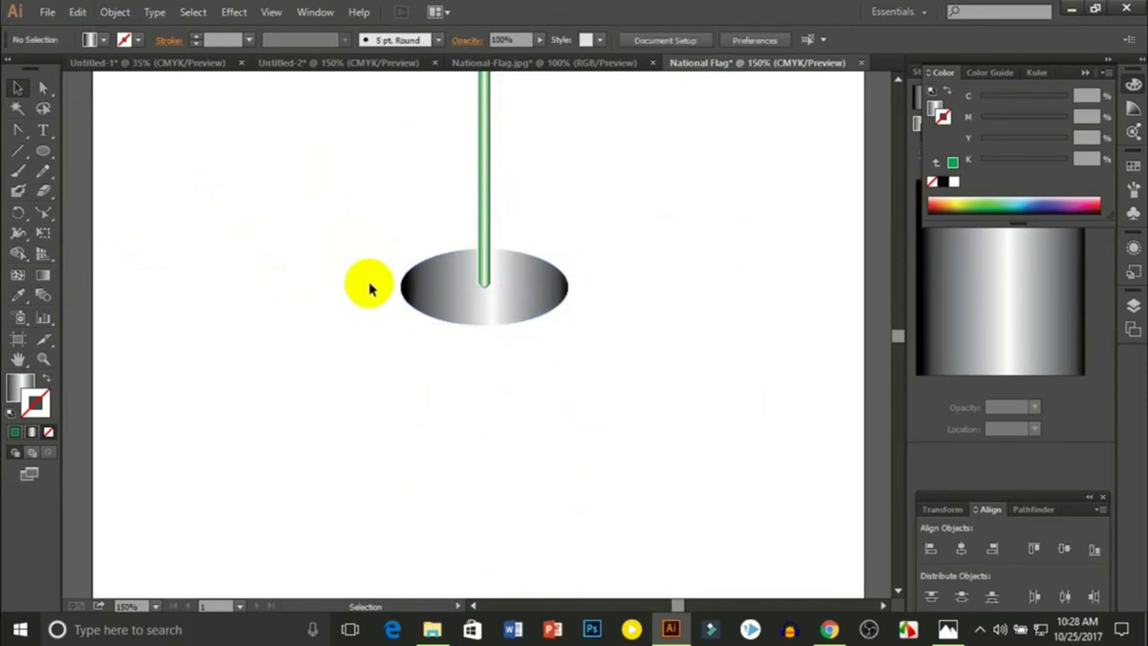
click(453, 290)
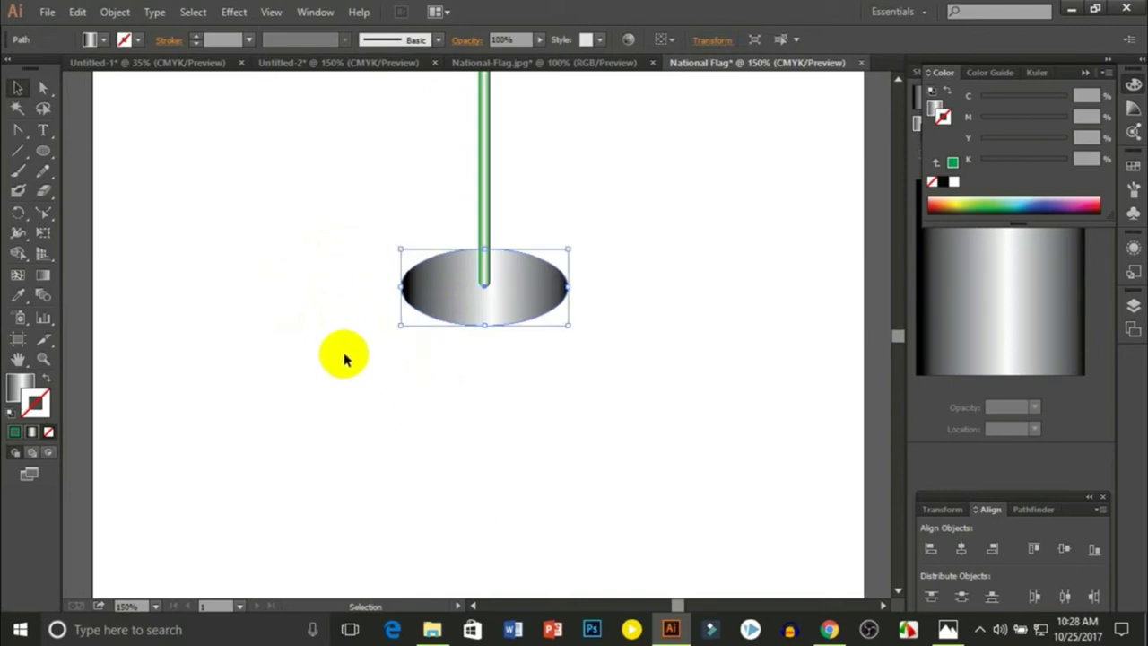
click(342, 353)
click(440, 302)
click(313, 318)
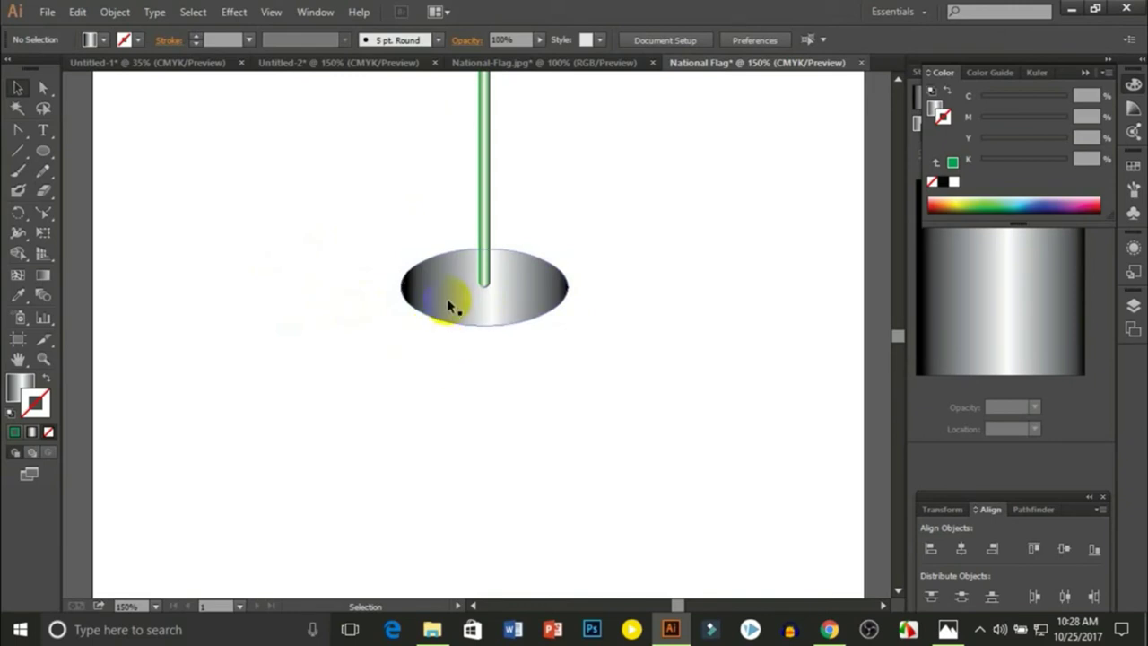
click(449, 305)
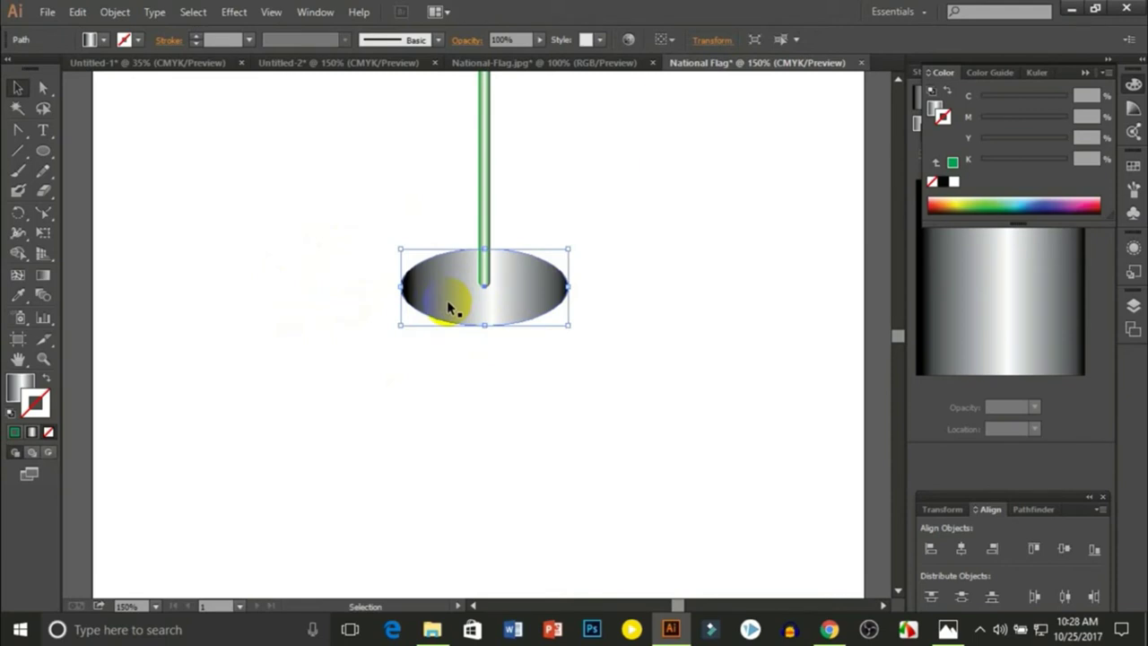
key(Down)
key(Down)
key(Down)
key(Down)
key(Down)
key(Down)
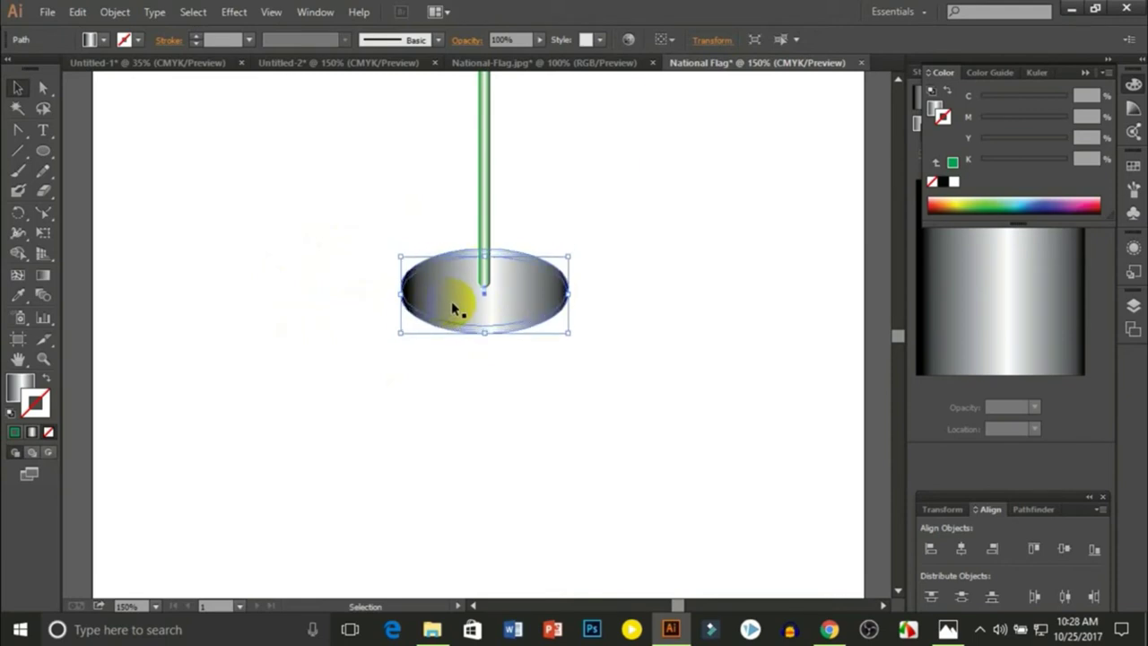
drag(484, 314, 487, 302)
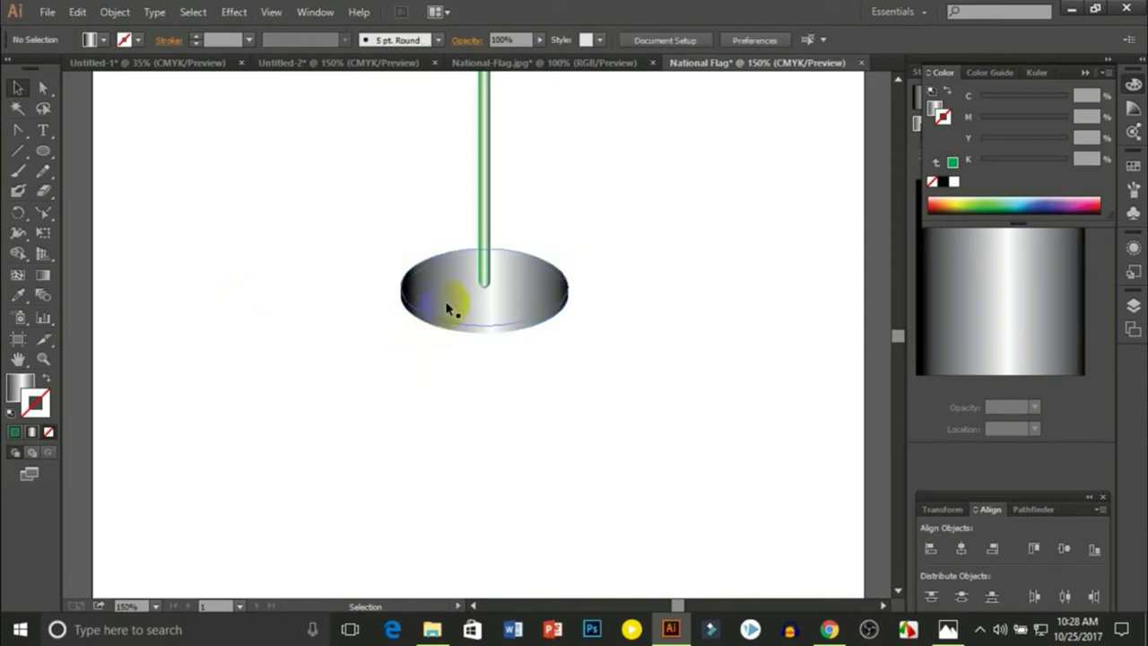
Apply the gray gradient to the ellipse's stroke.
click(439, 357)
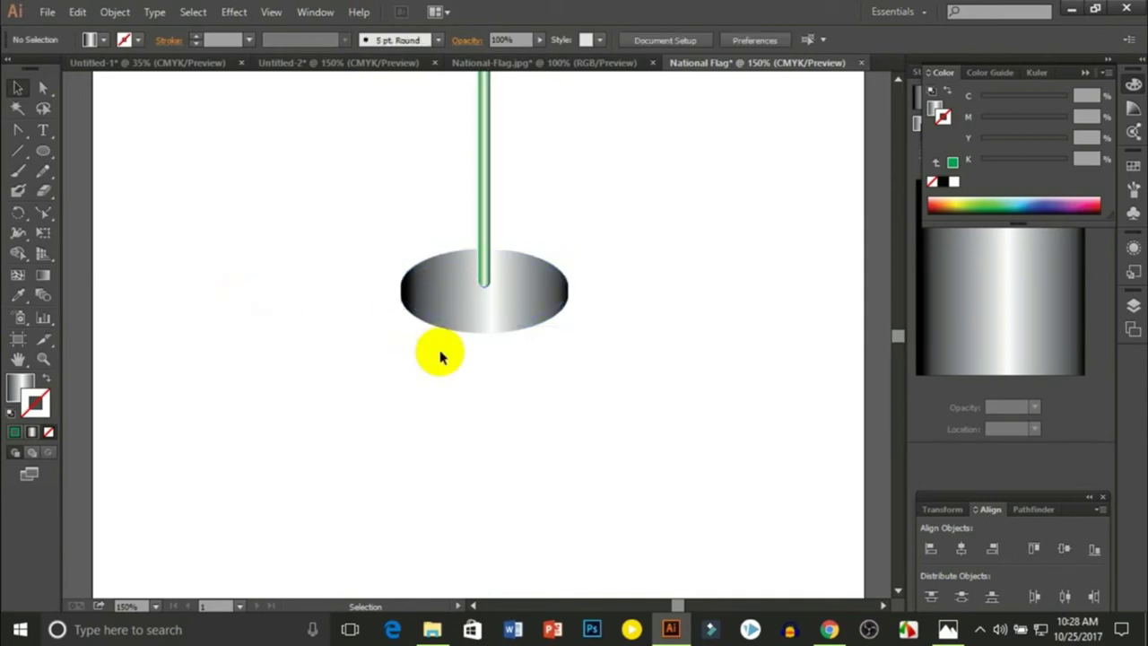
click(498, 335)
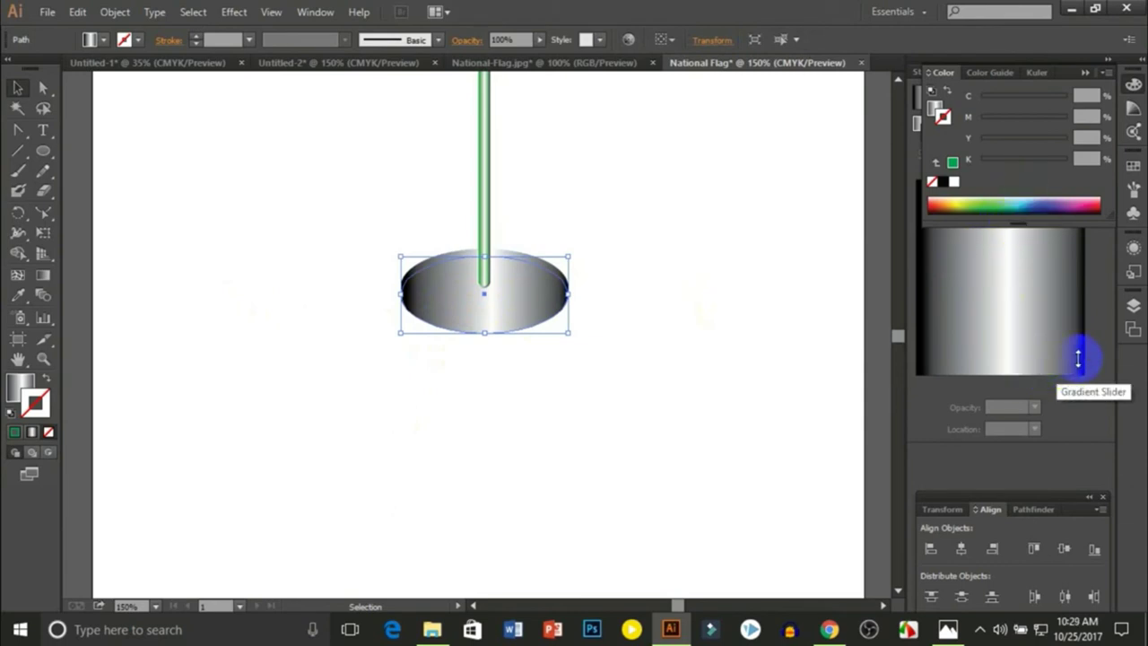
click(1080, 361)
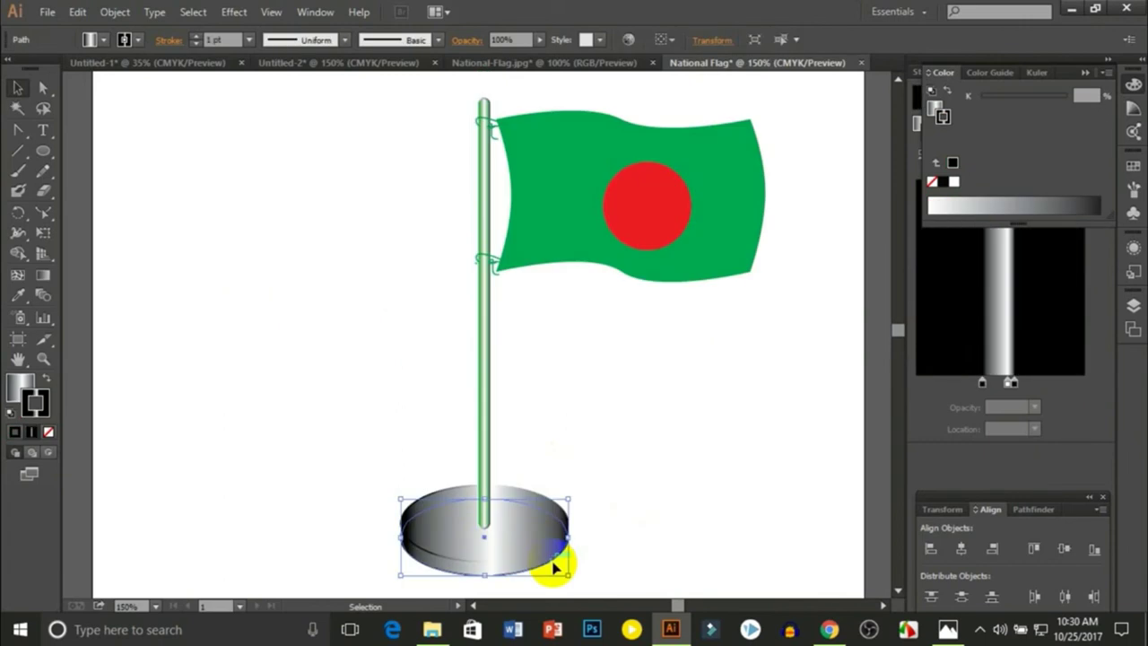
Fill the lower base ellipse with a green shade from the Color Picker.
click(693, 498)
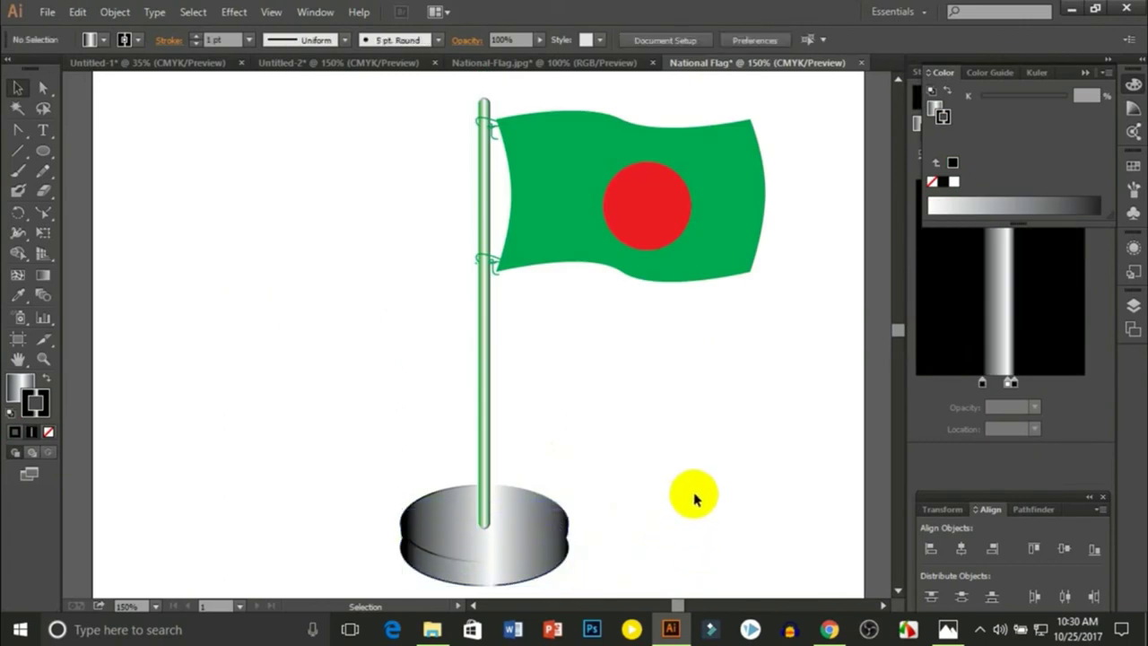
scroll(709, 448, down, 3)
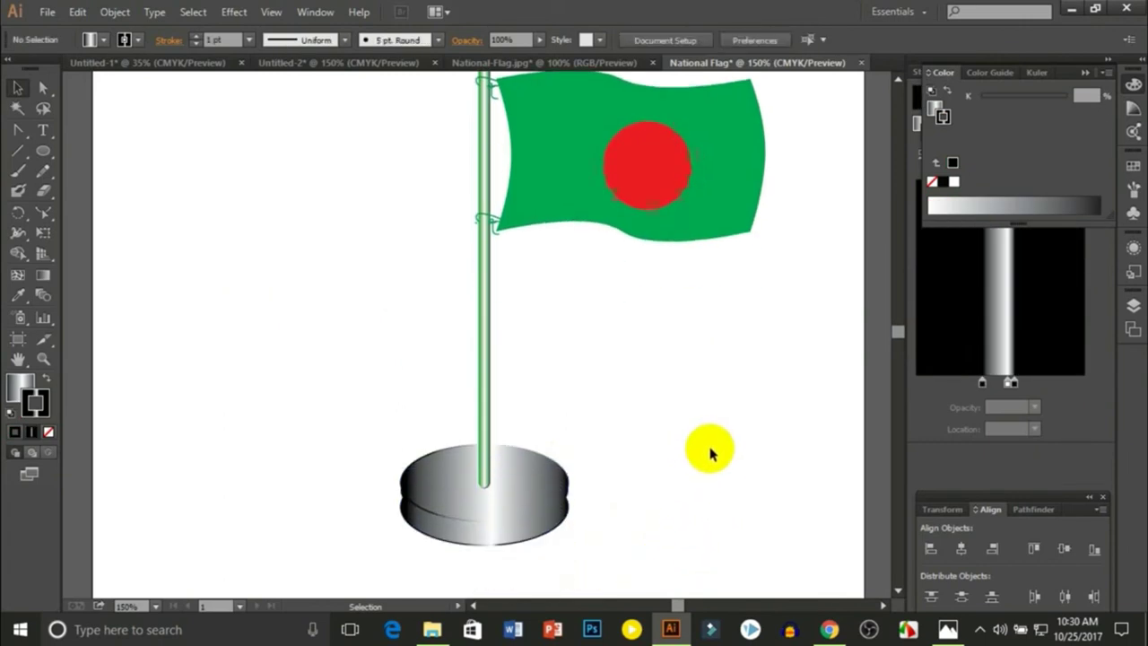
click(549, 511)
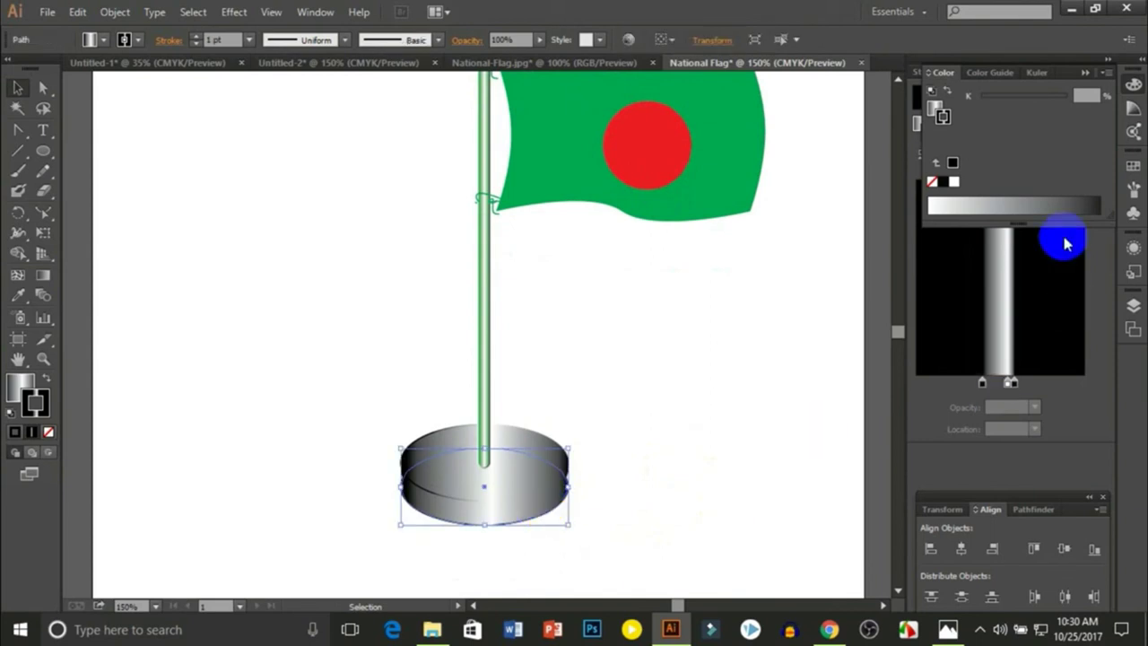
double_click(940, 118)
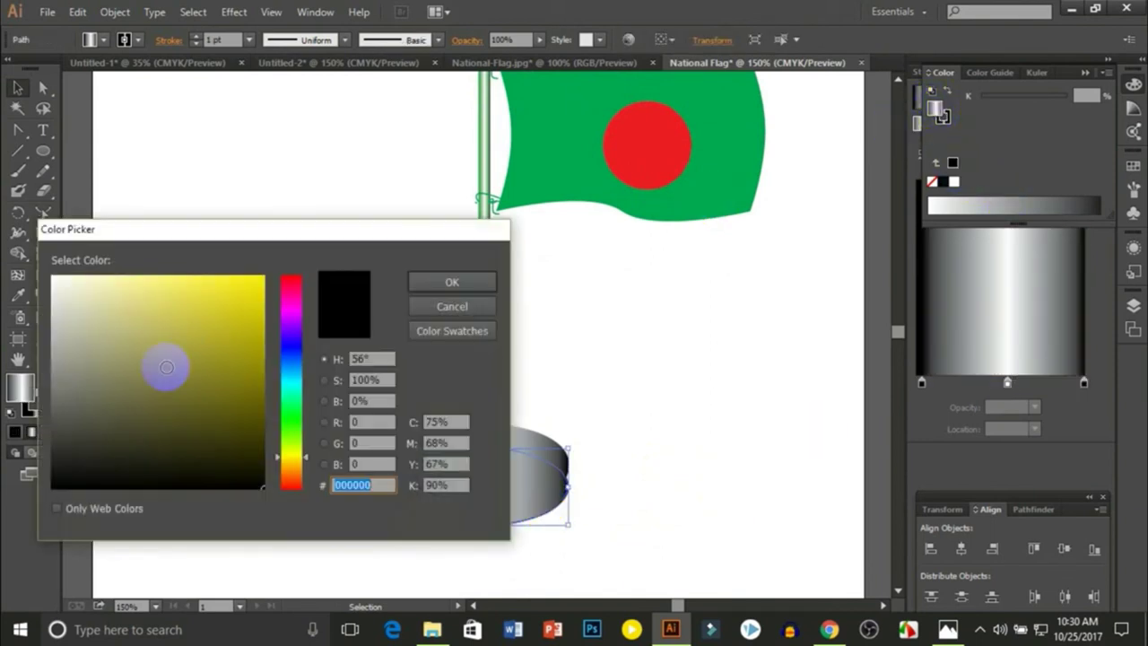
click(289, 418)
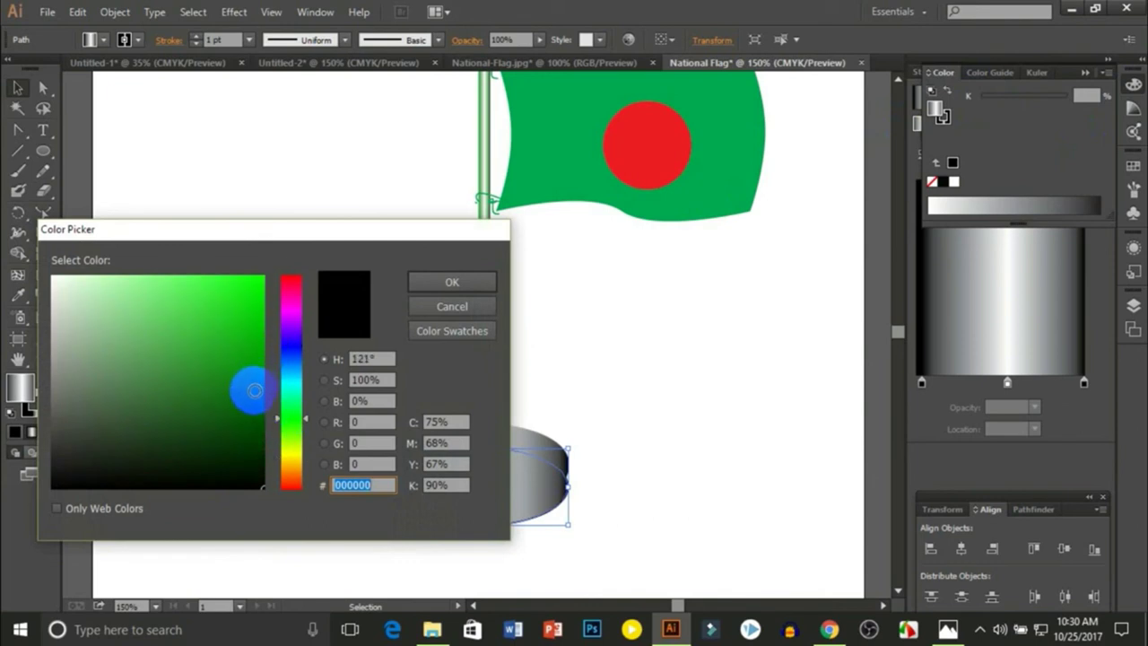
drag(254, 390, 251, 372)
click(412, 283)
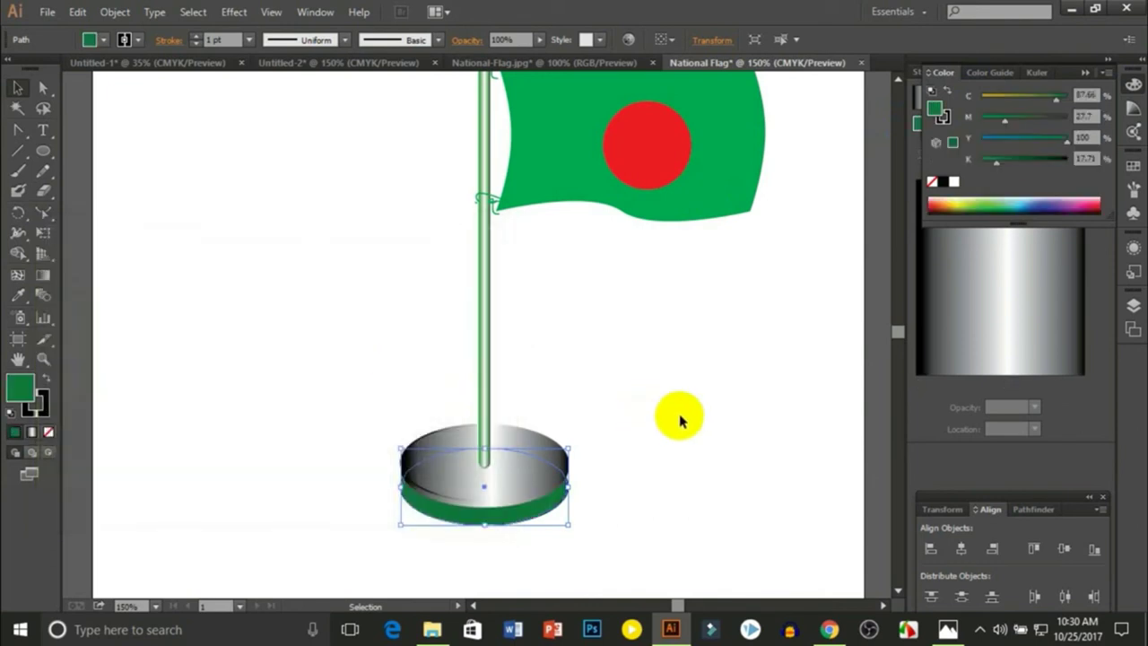
click(679, 421)
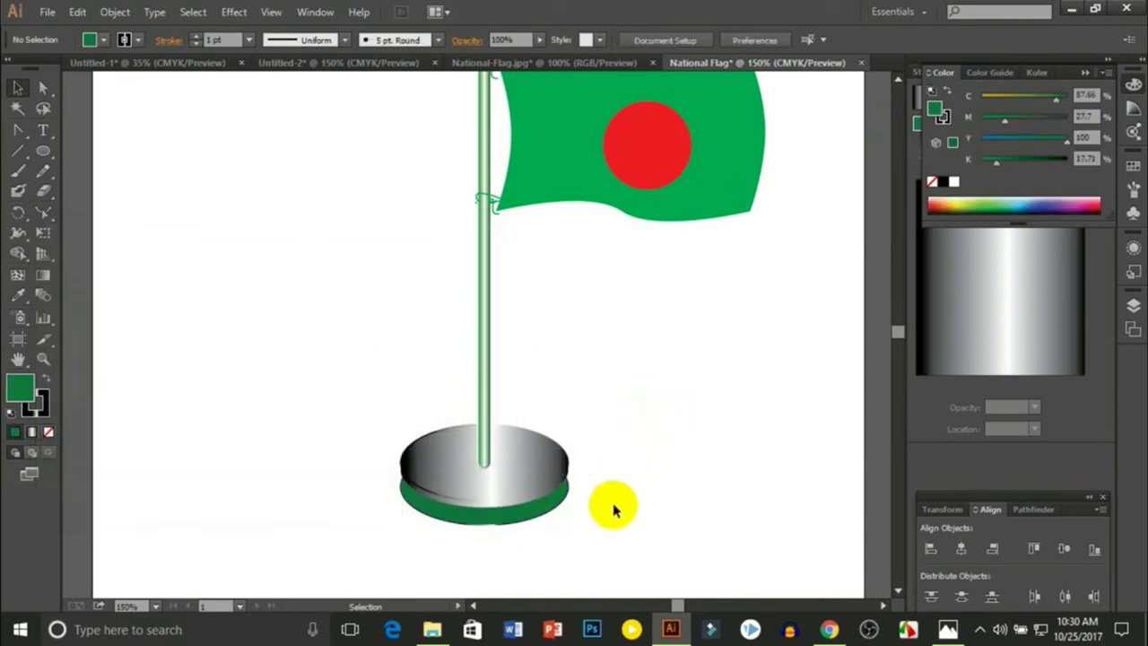
Change the lower ellipse's fill to very dark green 021C02.
click(507, 520)
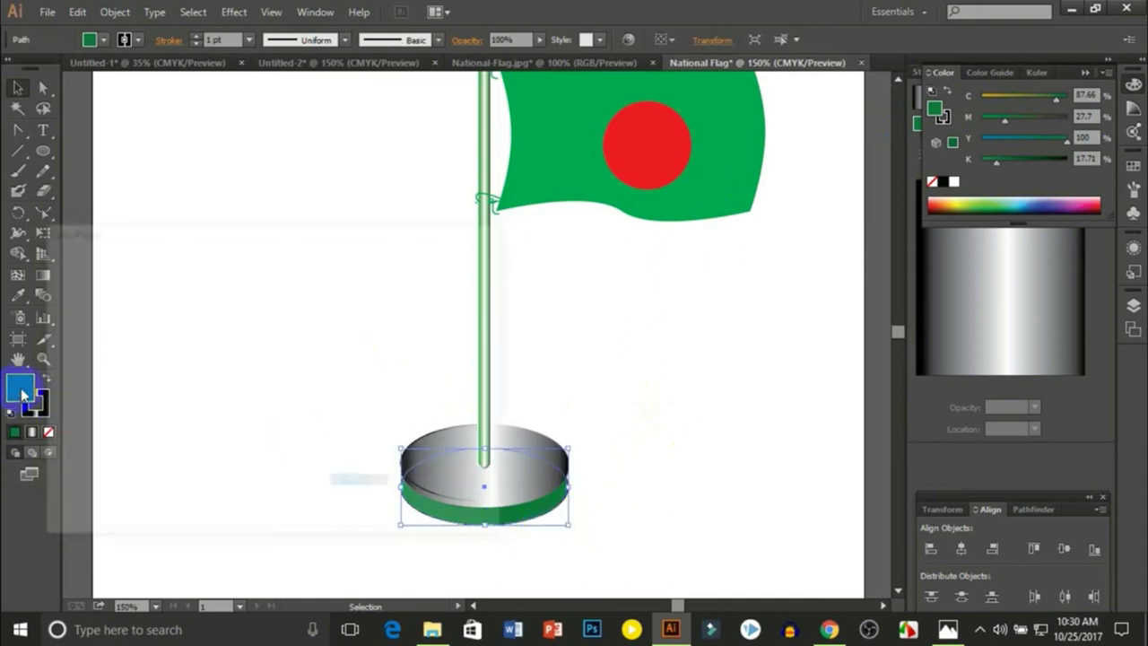
double_click(20, 387)
drag(270, 390, 249, 428)
key(Escape)
click(577, 389)
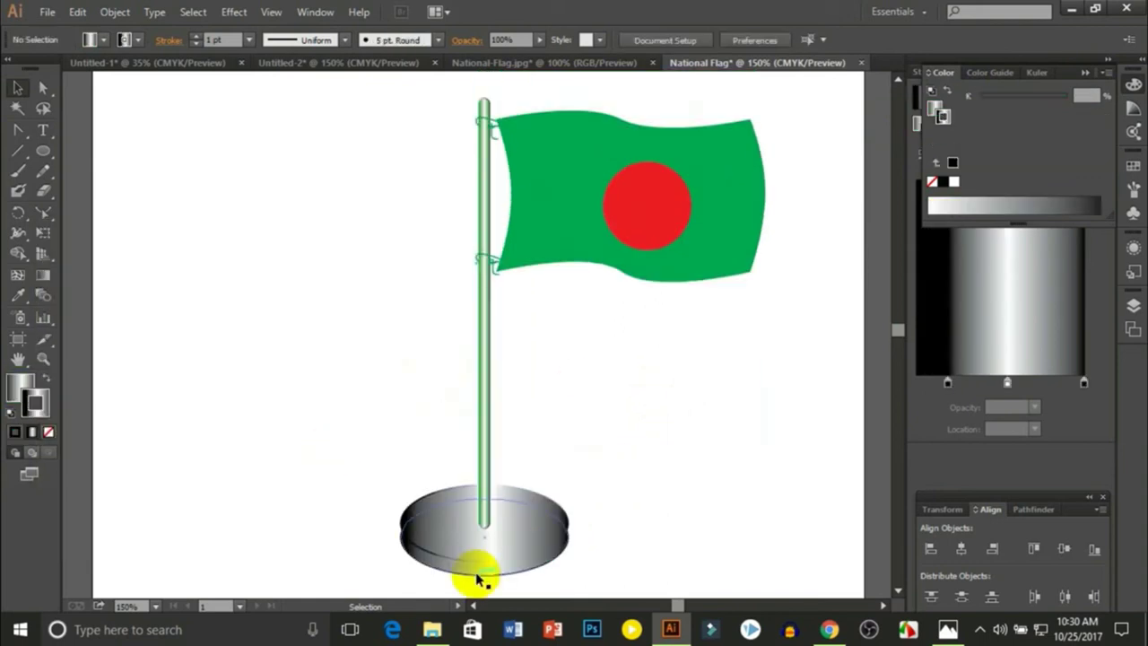
click(476, 571)
click(474, 568)
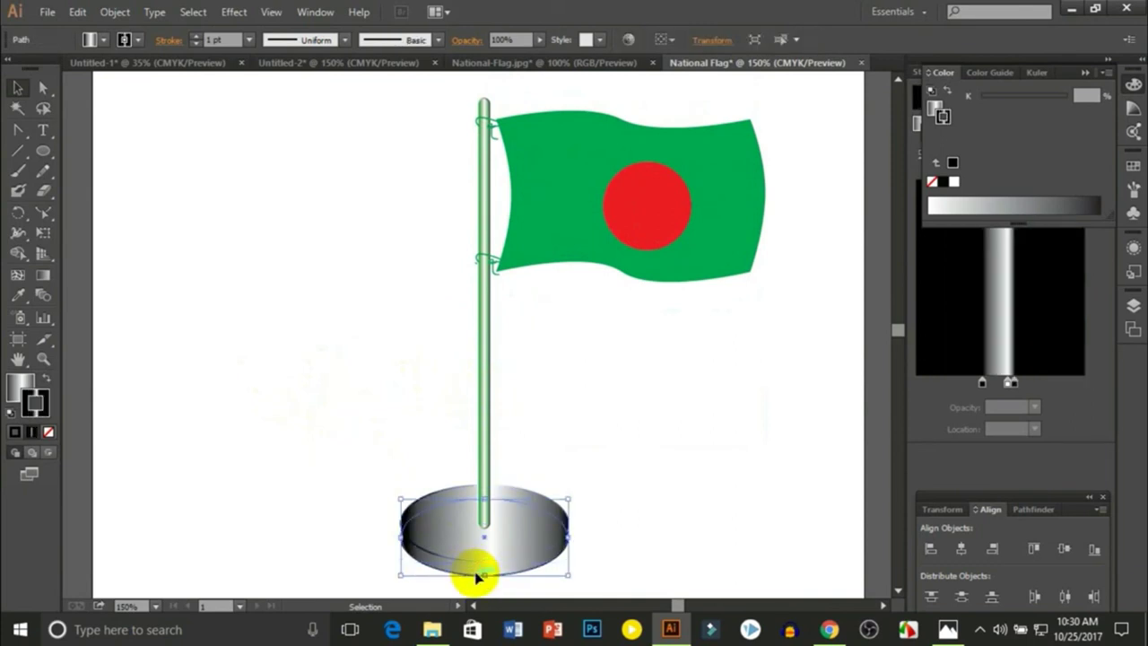
scroll(475, 569, down, 1)
double_click(19, 388)
click(251, 466)
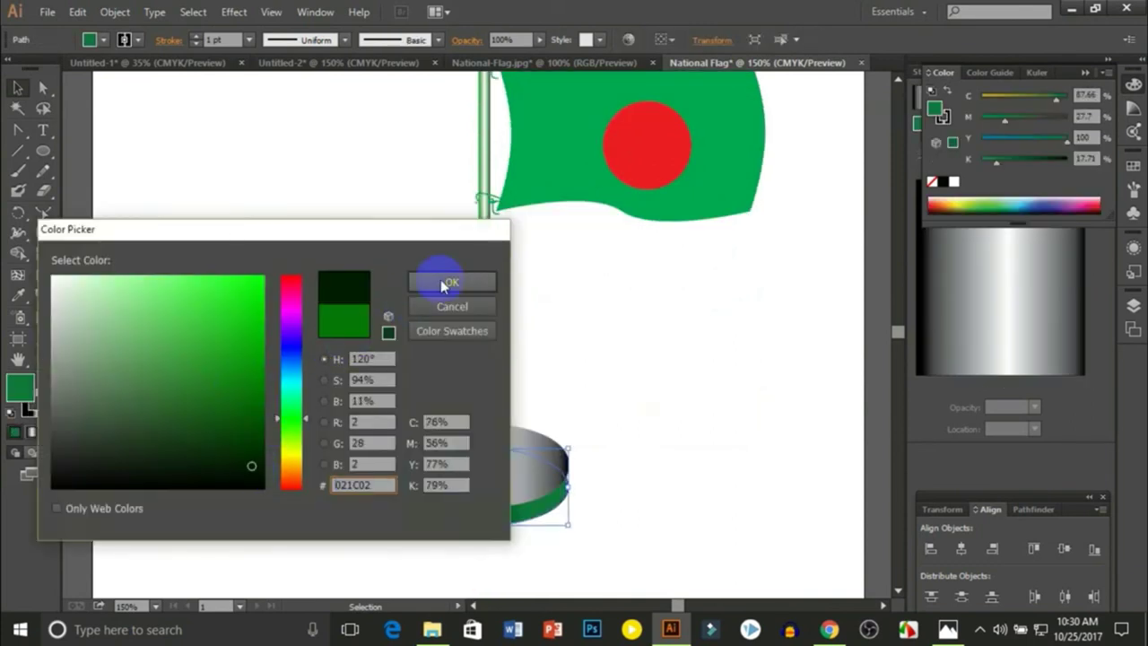
click(446, 281)
click(102, 350)
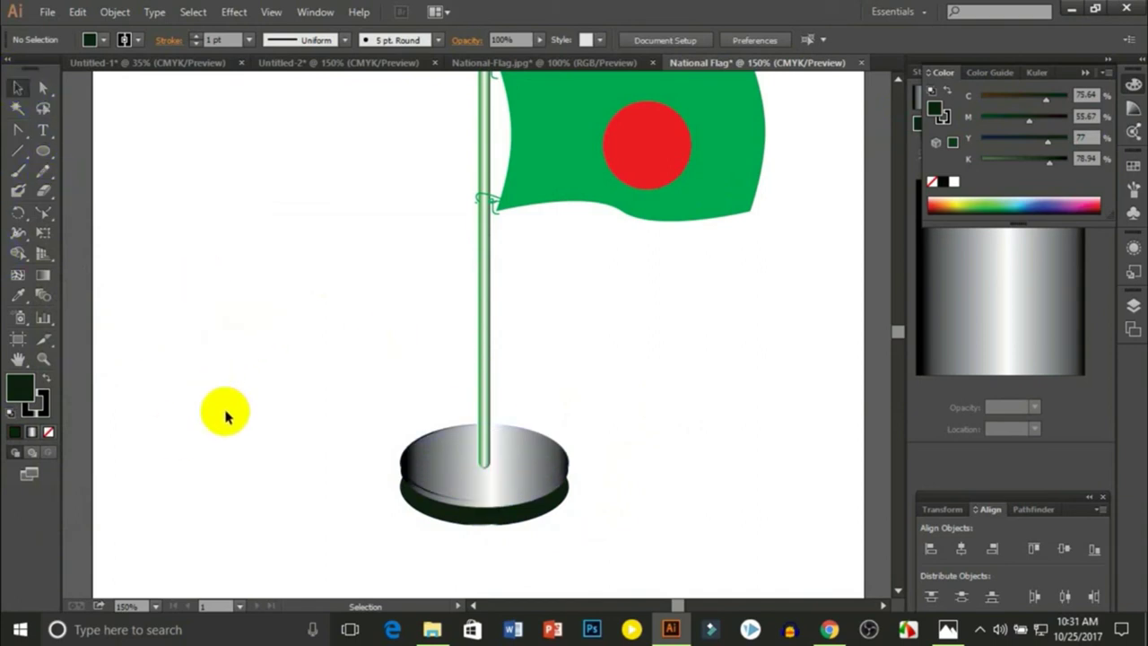
Add a gradient stop at 56.65% to the top ellipse's gray gradient.
scroll(661, 454, up, 5)
scroll(669, 454, down, 4)
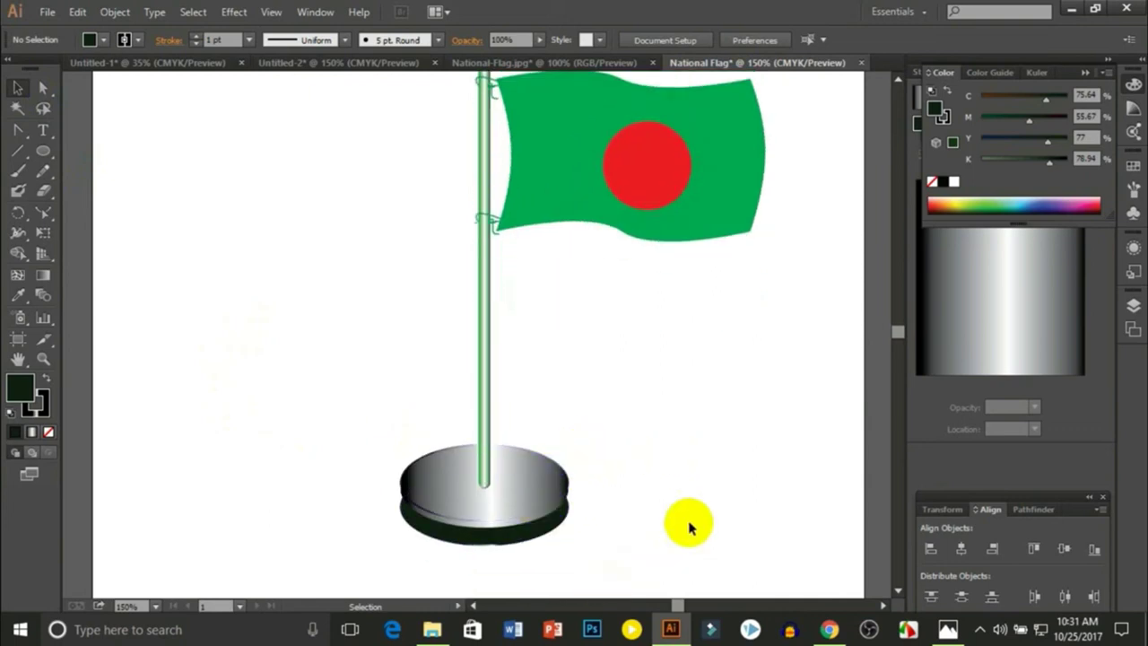
click(502, 486)
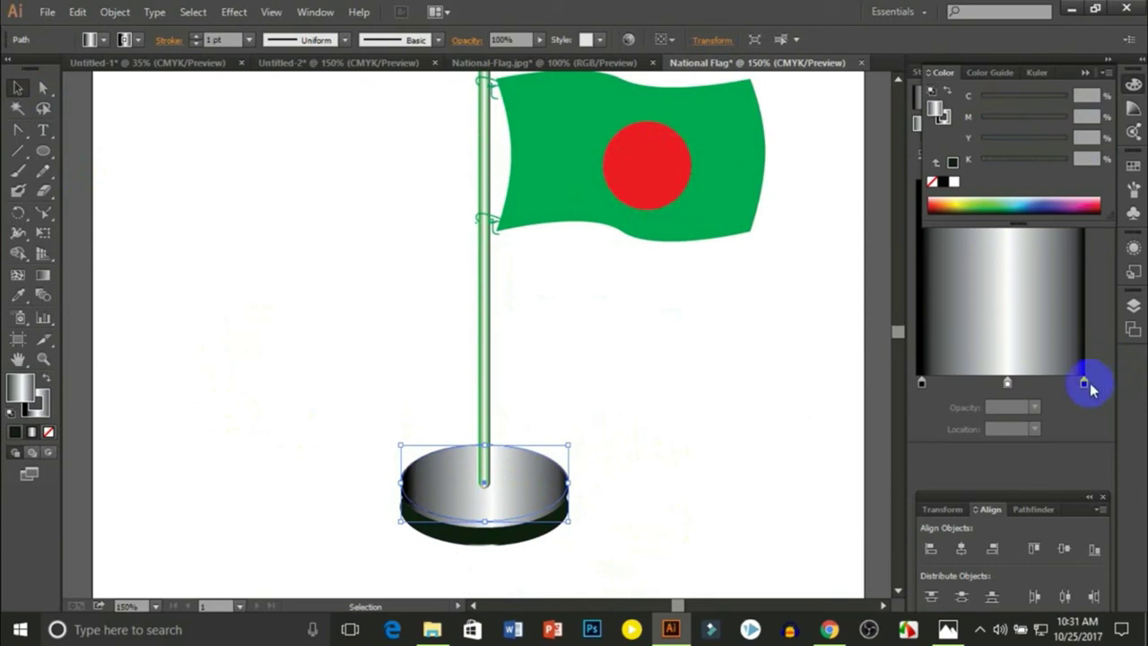
drag(1008, 384, 1014, 388)
click(734, 431)
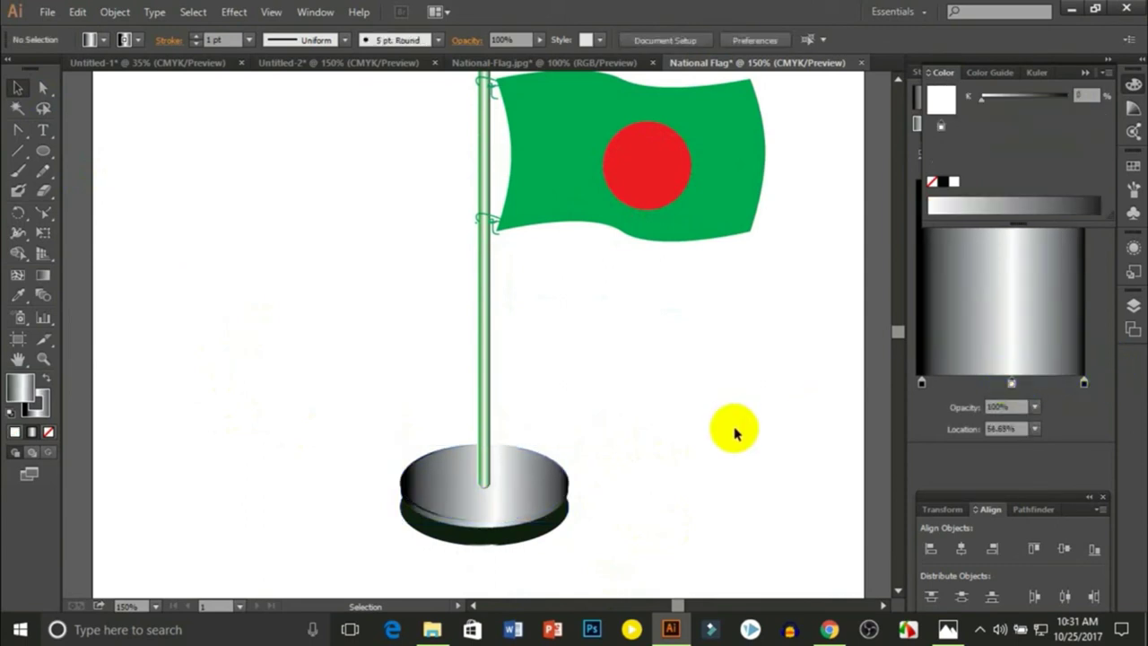